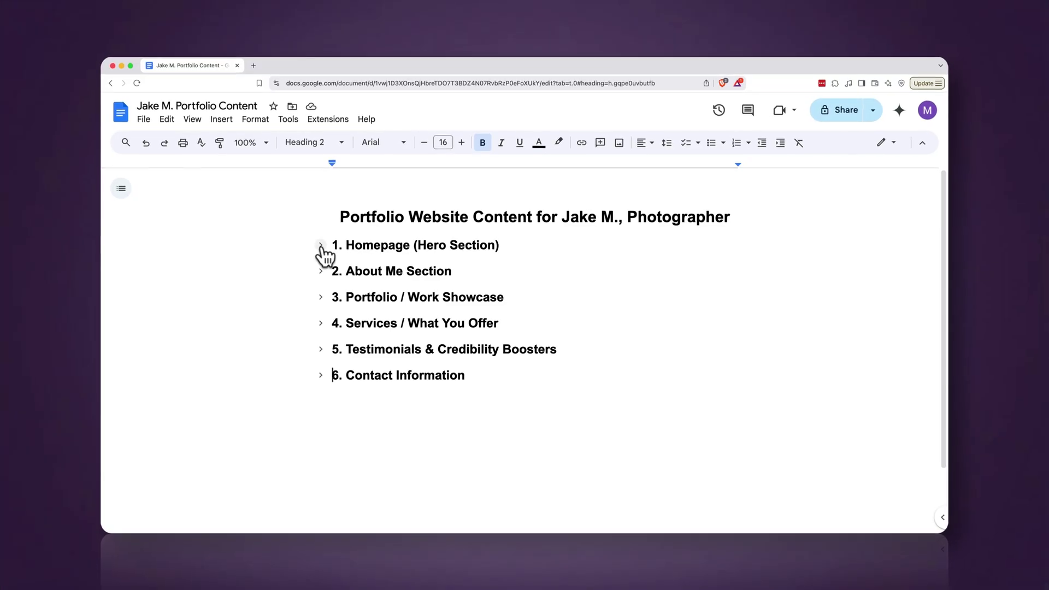
pyautogui.click(322, 245)
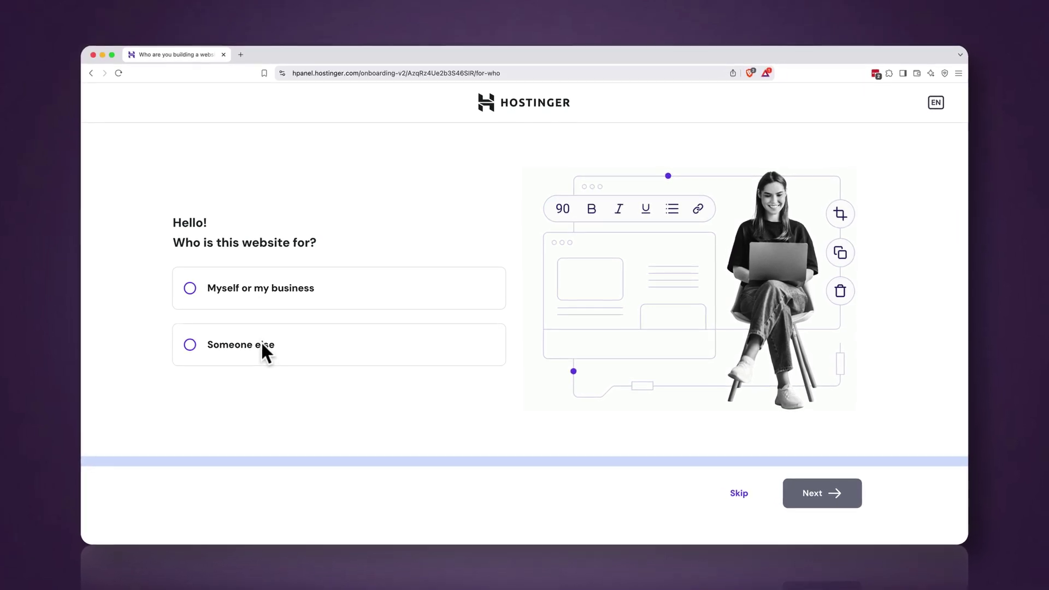
pyautogui.click(257, 347)
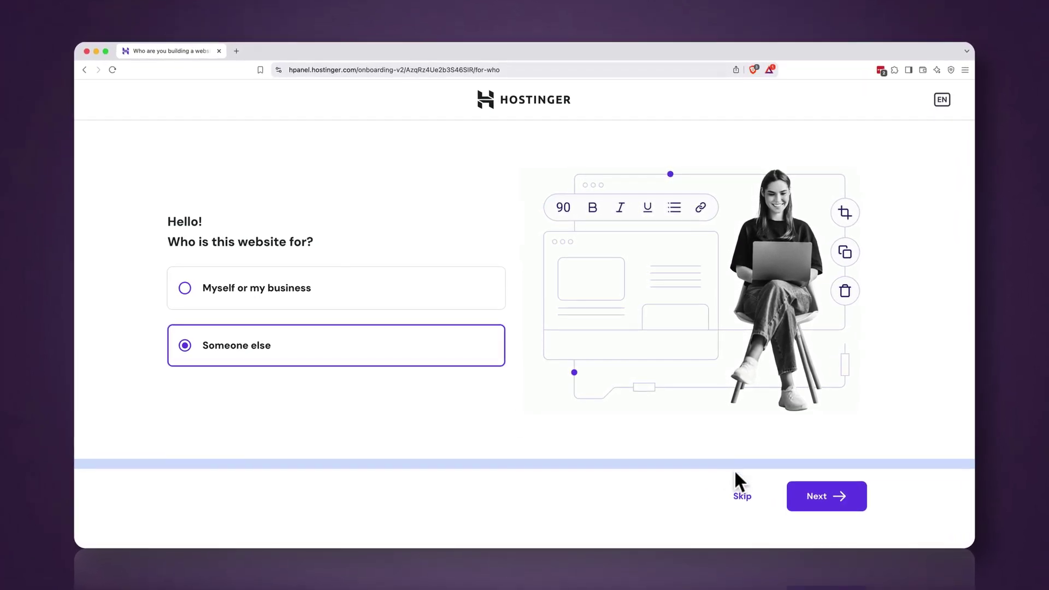
pyautogui.click(811, 499)
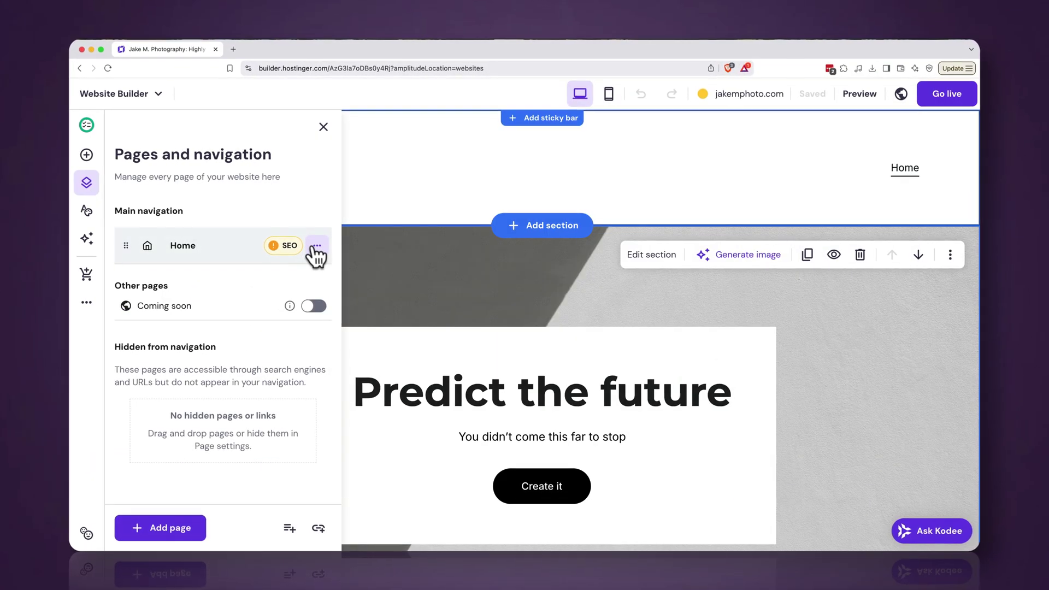
pyautogui.click(316, 246)
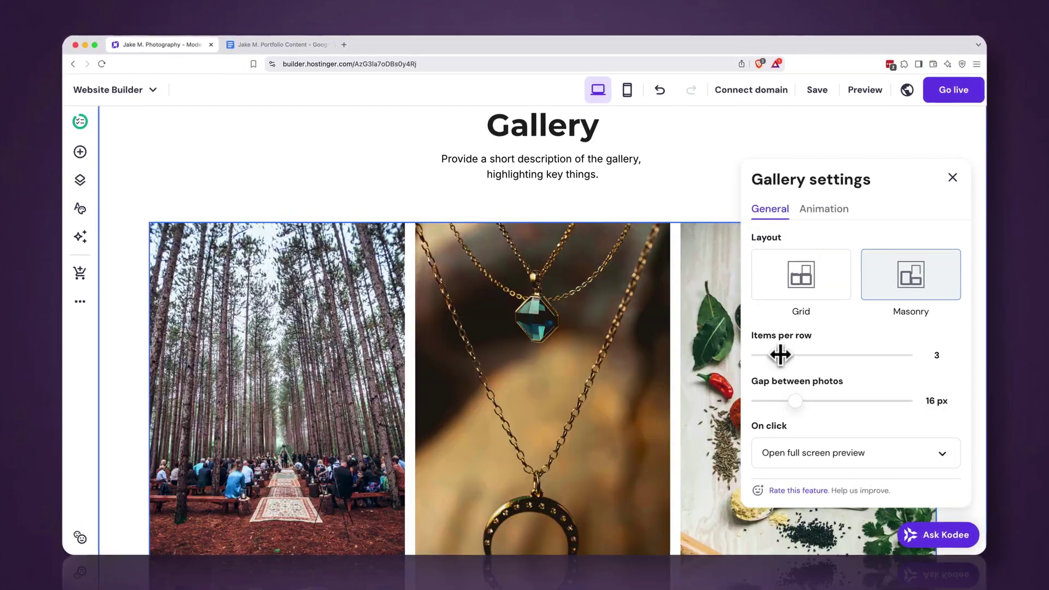
pyautogui.moveTo(780, 355); pyautogui.dragTo(787, 354)
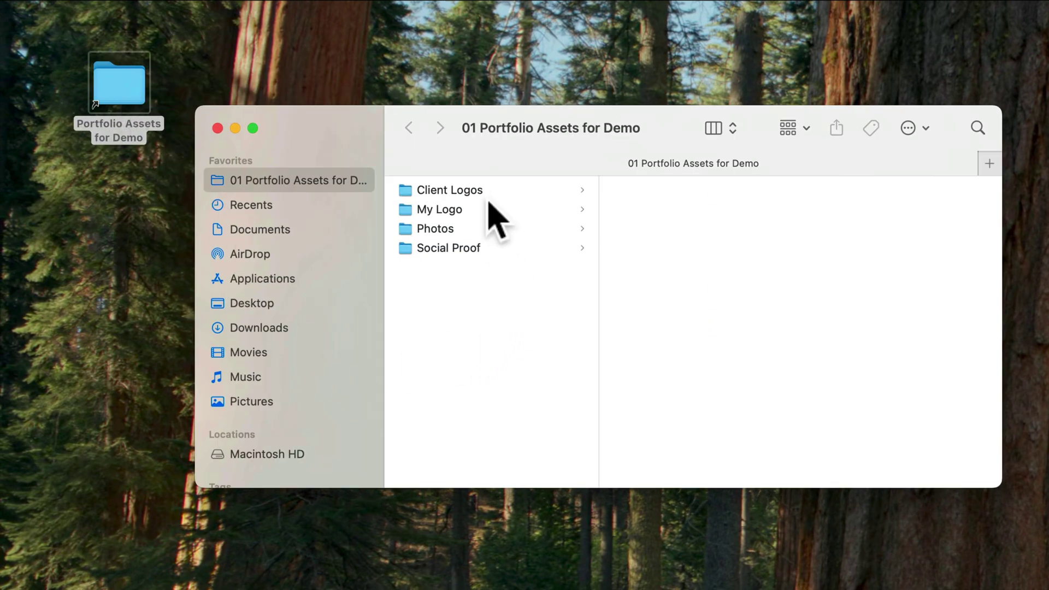
# Look through the Client Logos, My Logo, Photos and Social Proof subfolders of the 01 Portfolio Assets for Demo folder
pyautogui.click(486, 191)
pyautogui.press('Down')
pyautogui.press('Down')
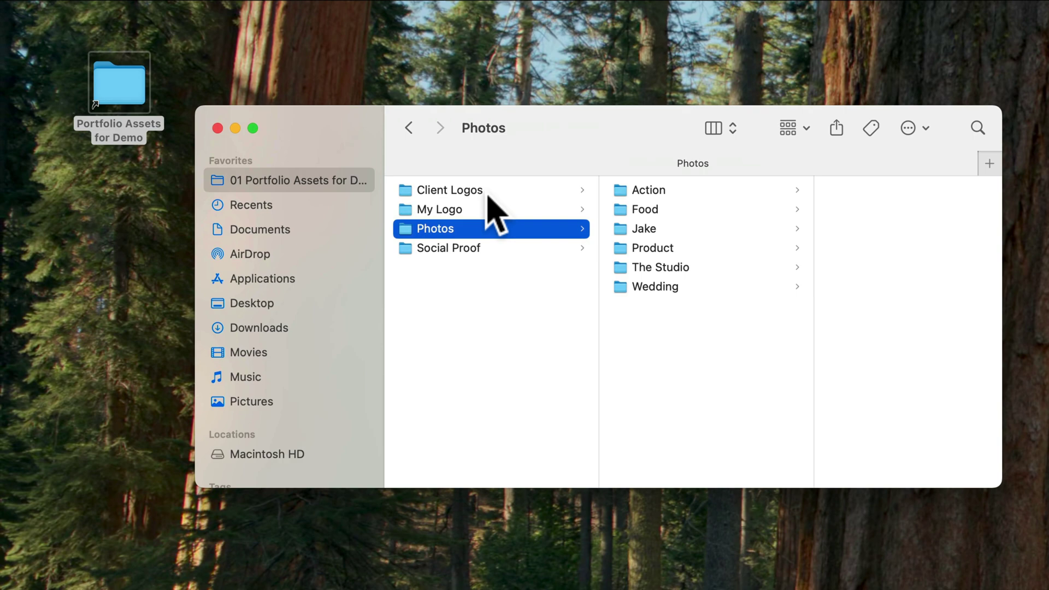
pyautogui.press('Down')
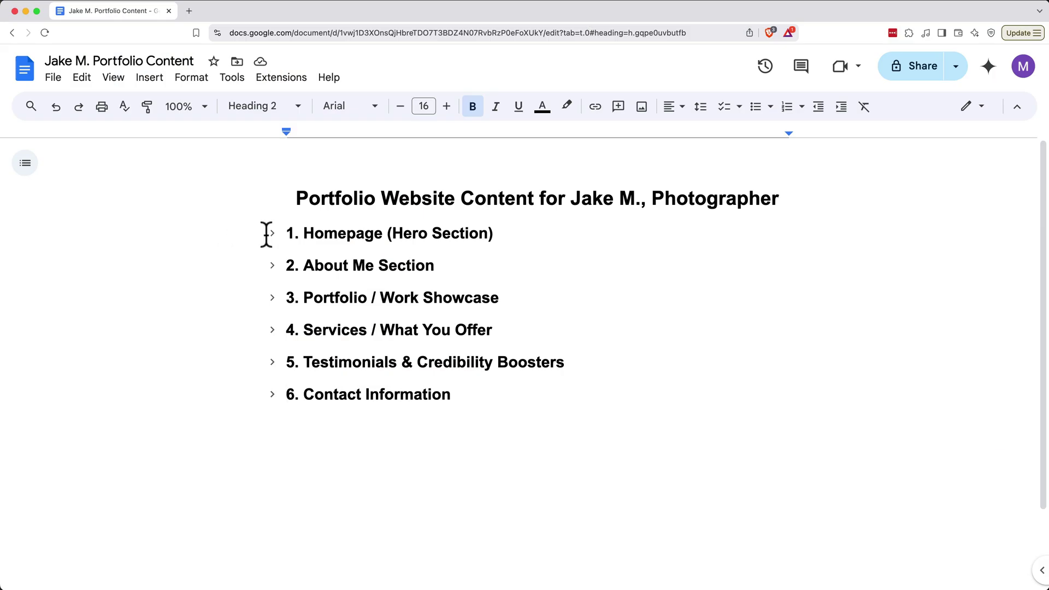
# Switch to the portfolio content document in Google Docs and expand the Homepage (Hero Section) and About Me Section headings to read them
pyautogui.click(272, 233)
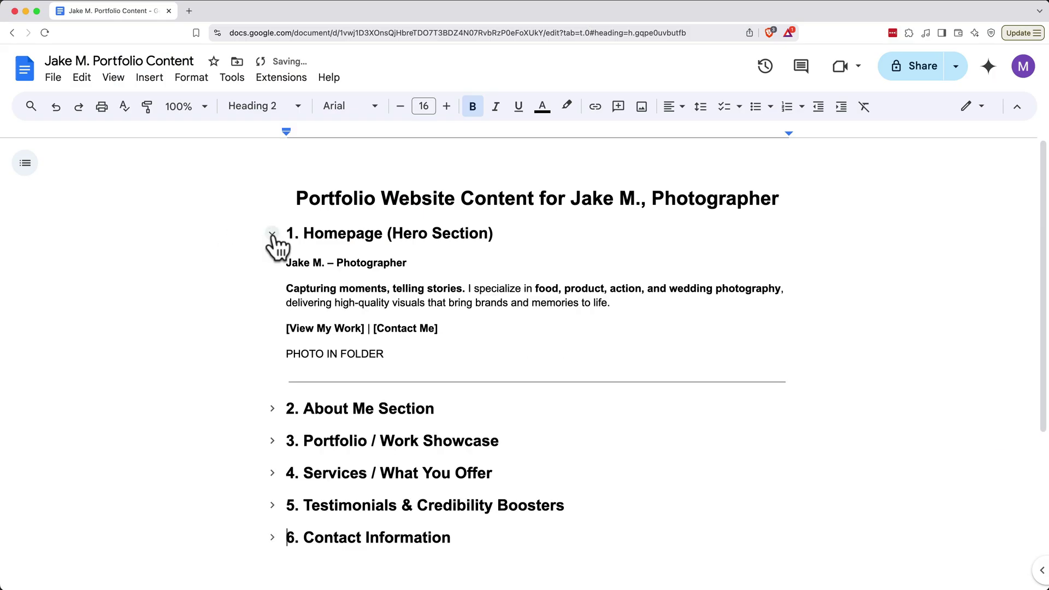
pyautogui.click(273, 410)
pyautogui.scroll(-3, 273, 409)
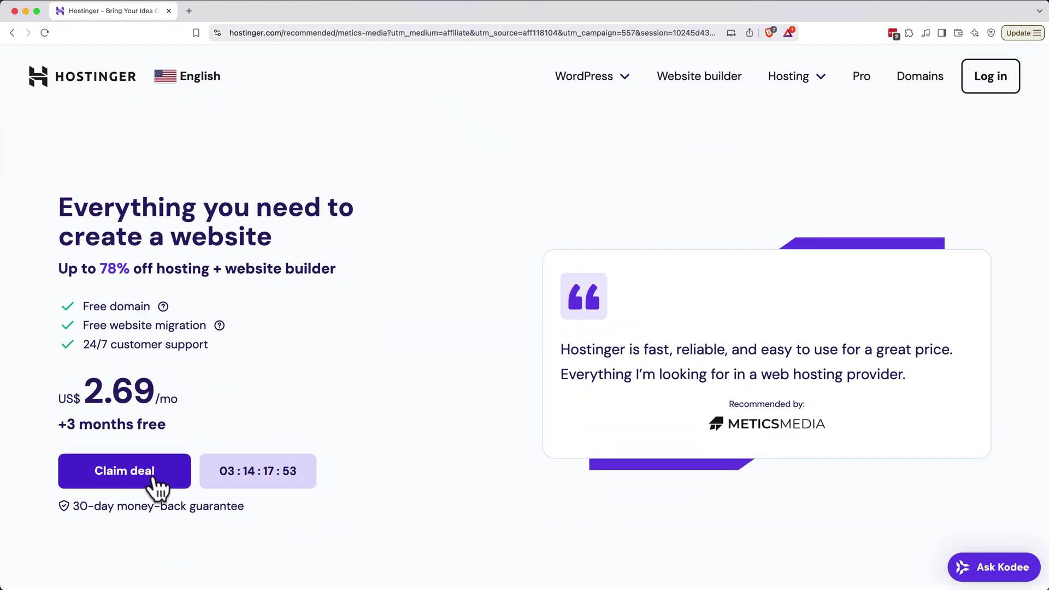
# Claim the Hostinger hosting deal, then choose the Business plan and continue to checkout
pyautogui.click(155, 483)
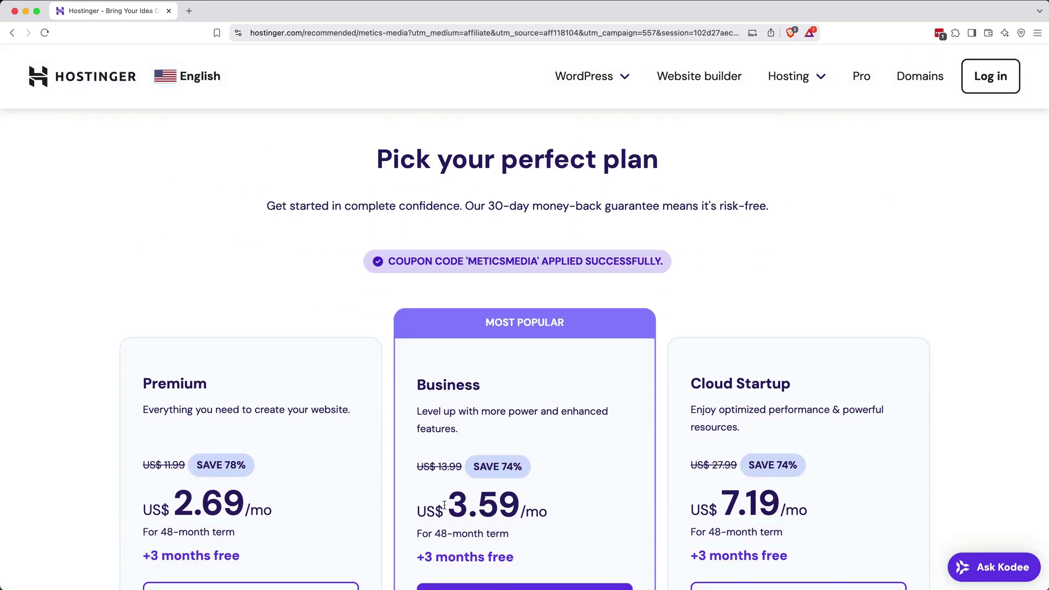
pyautogui.scroll(-3, 446, 508)
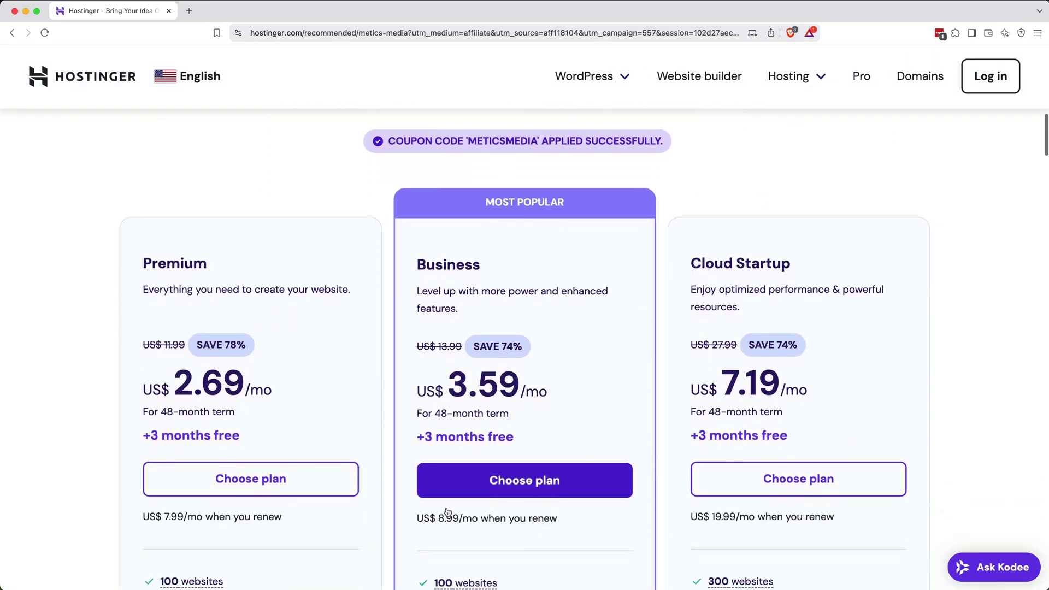
pyautogui.scroll(-2, 446, 508)
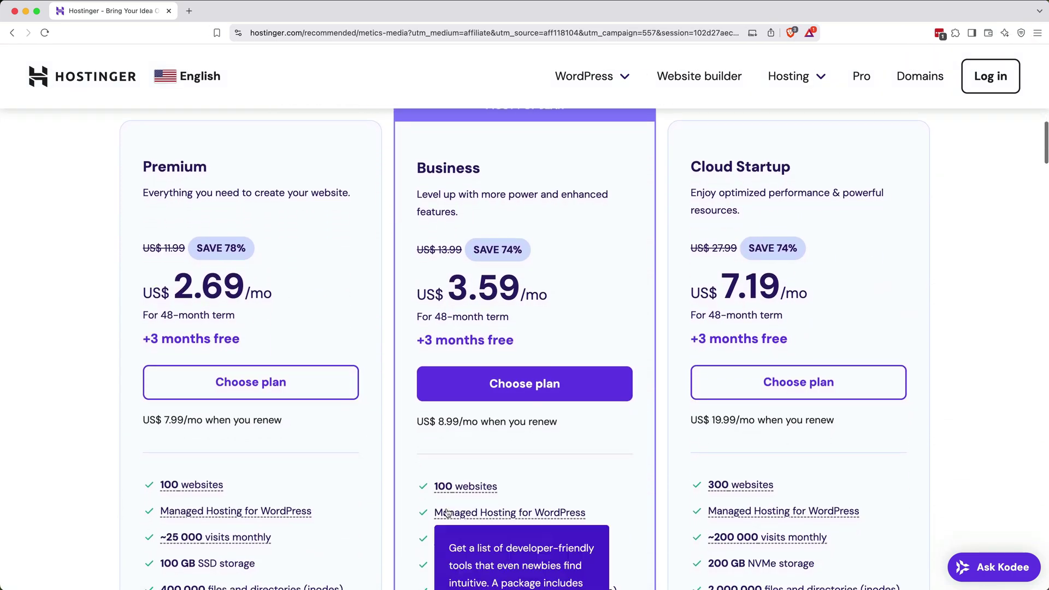
pyautogui.scroll(-2, 446, 512)
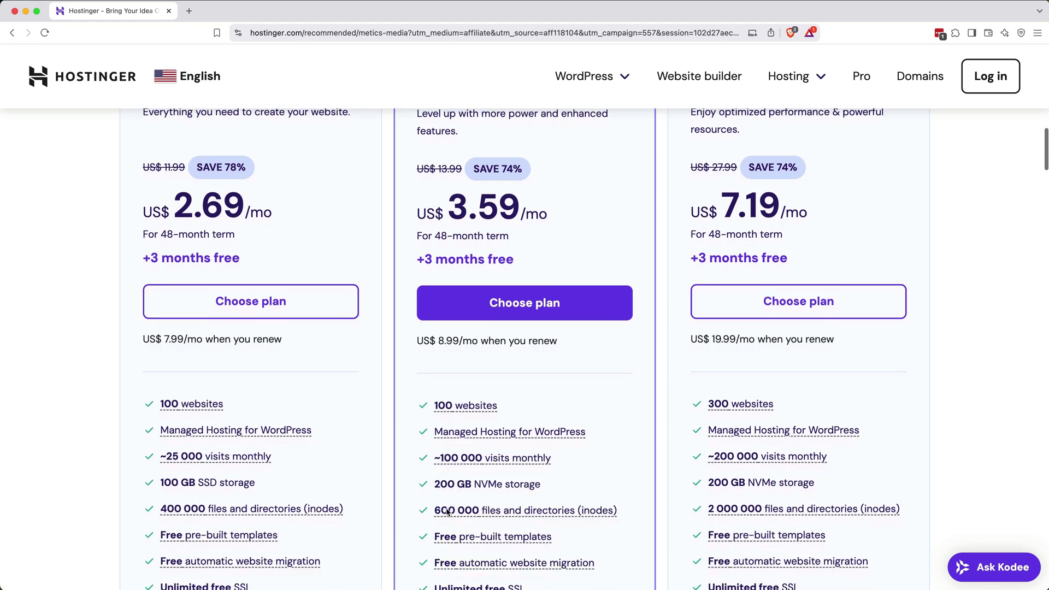
pyautogui.scroll(-1, 447, 511)
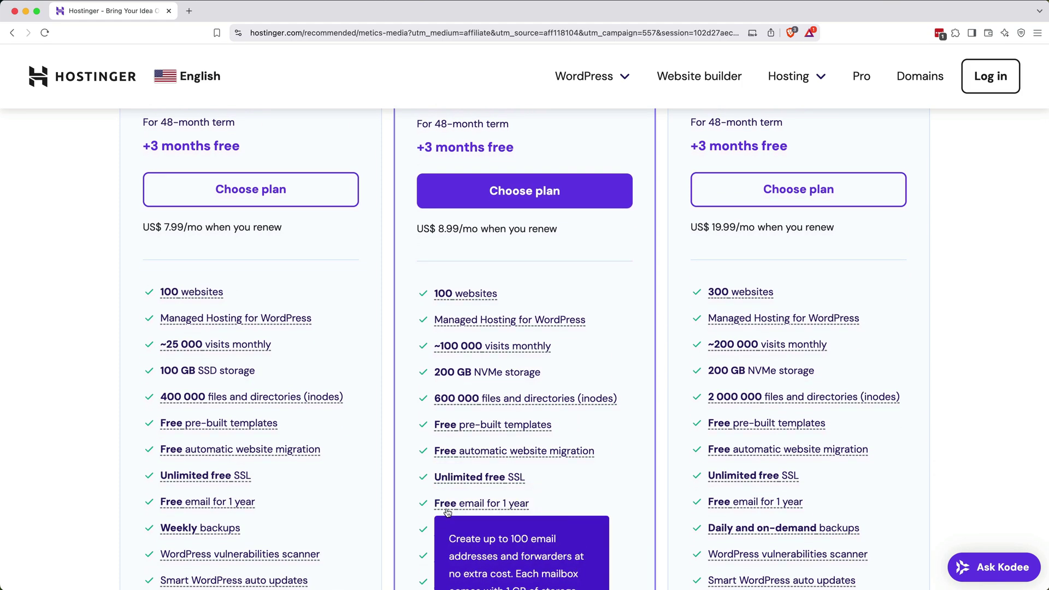
pyautogui.scroll(3, 447, 512)
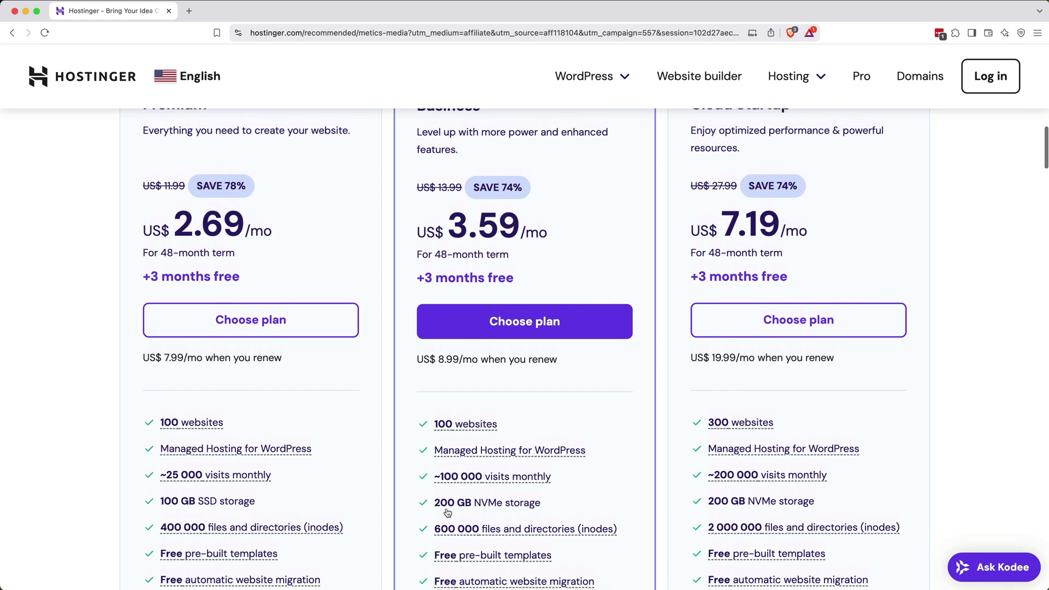
pyautogui.click(498, 360)
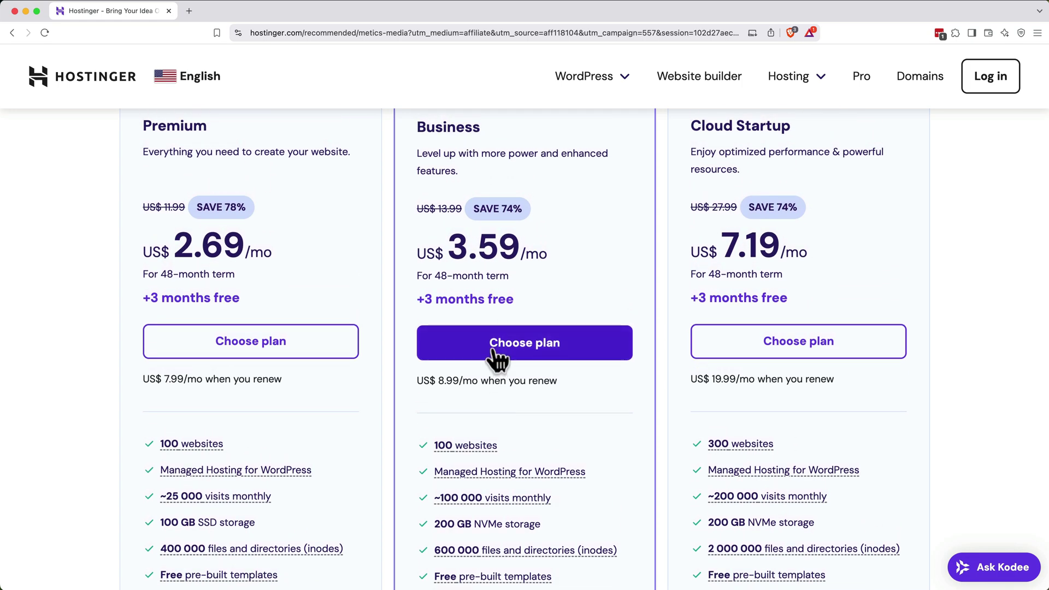
pyautogui.click(762, 520)
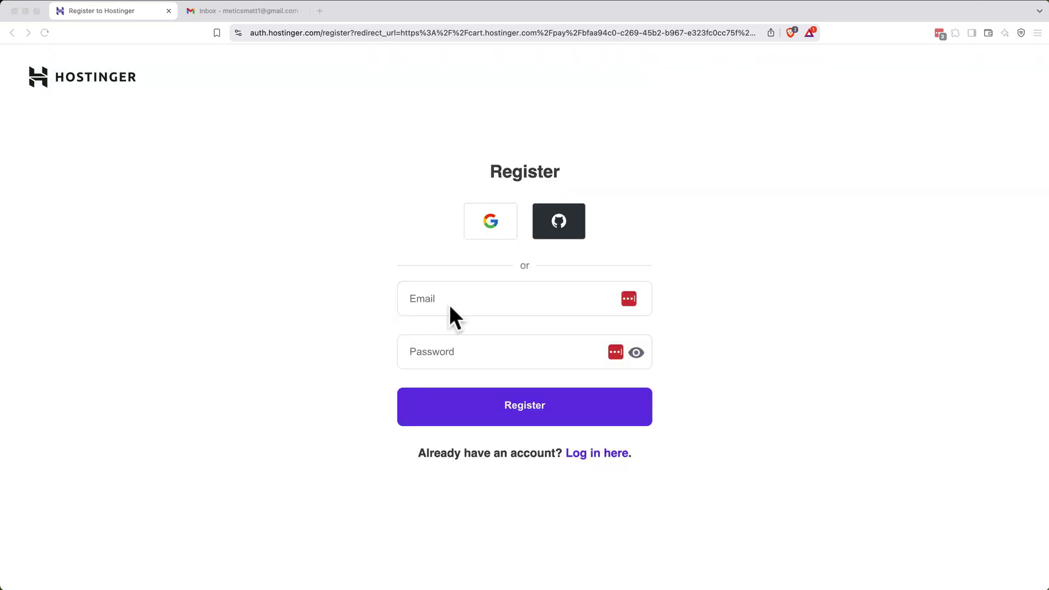
# Register the hosting account with an email address and start the billing address at the first name field
pyautogui.click(452, 303)
pyautogui.click(538, 415)
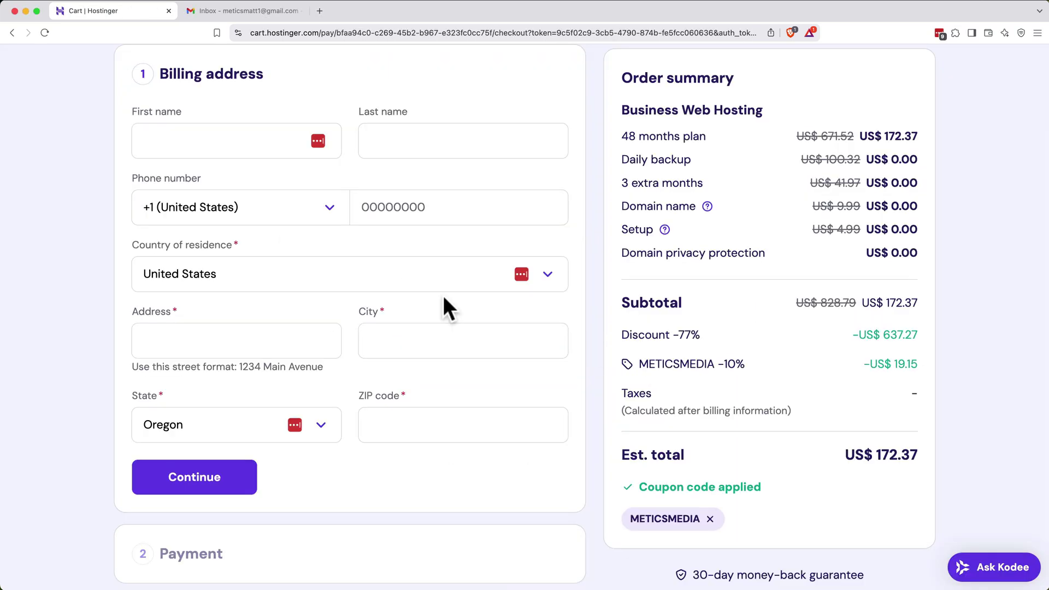
pyautogui.click(197, 141)
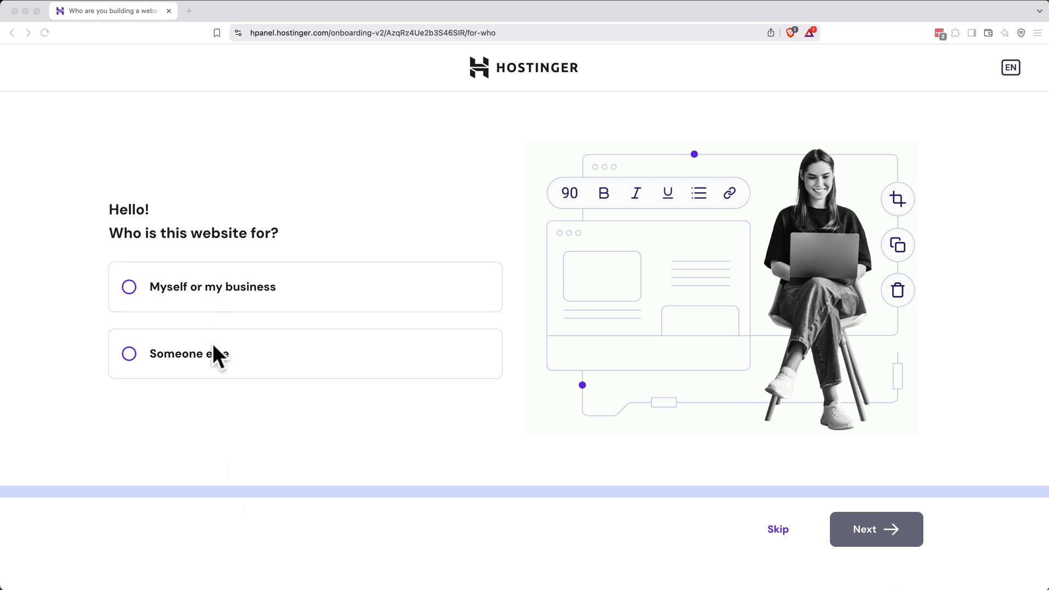
# Set up the onboarding for a website that is for someone else and create a new website instead of migrating one
pyautogui.click(207, 358)
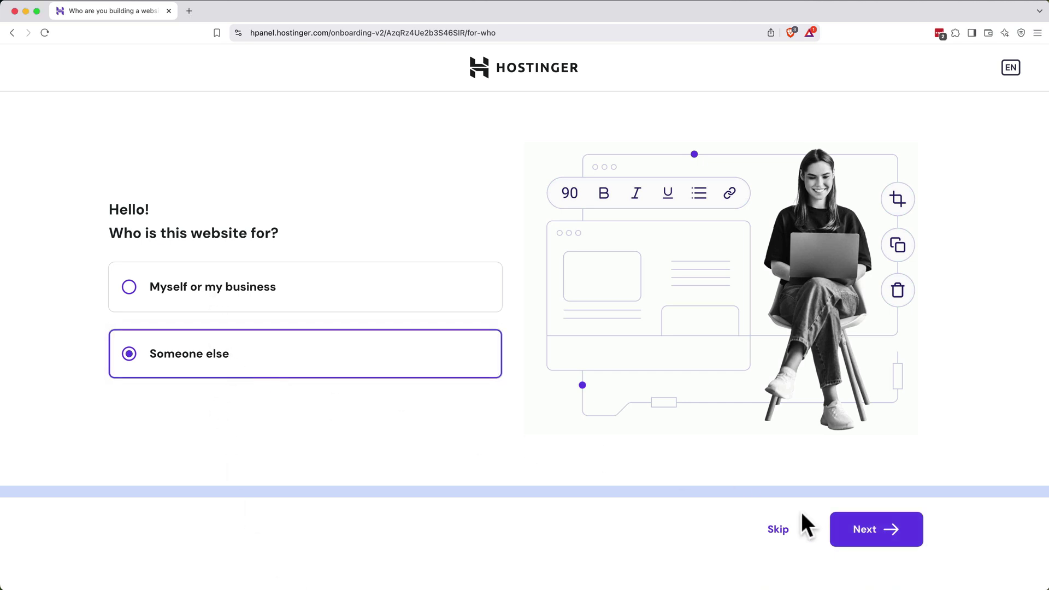
pyautogui.click(859, 537)
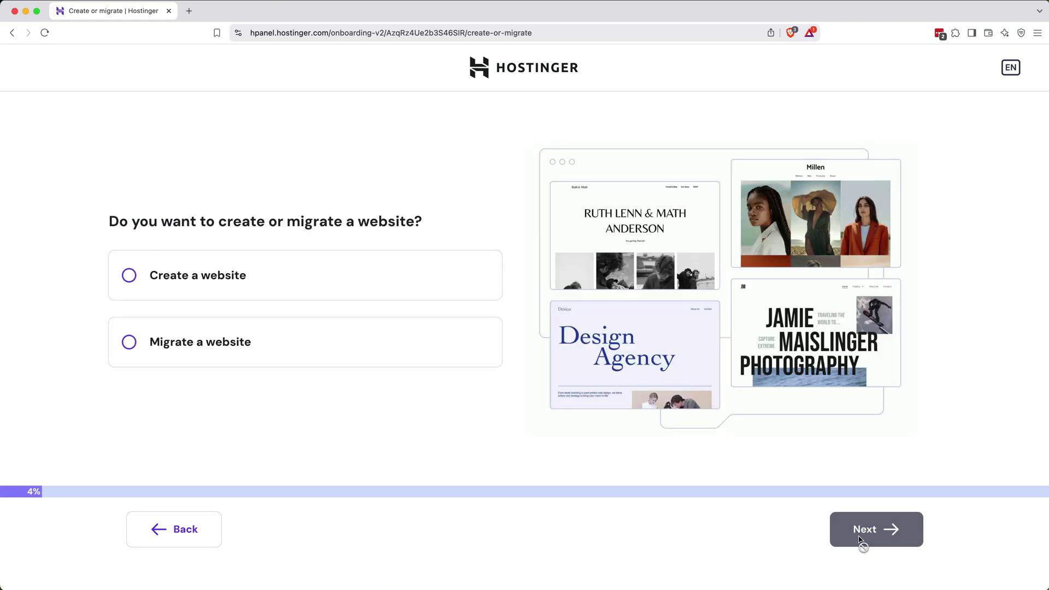
pyautogui.click(395, 287)
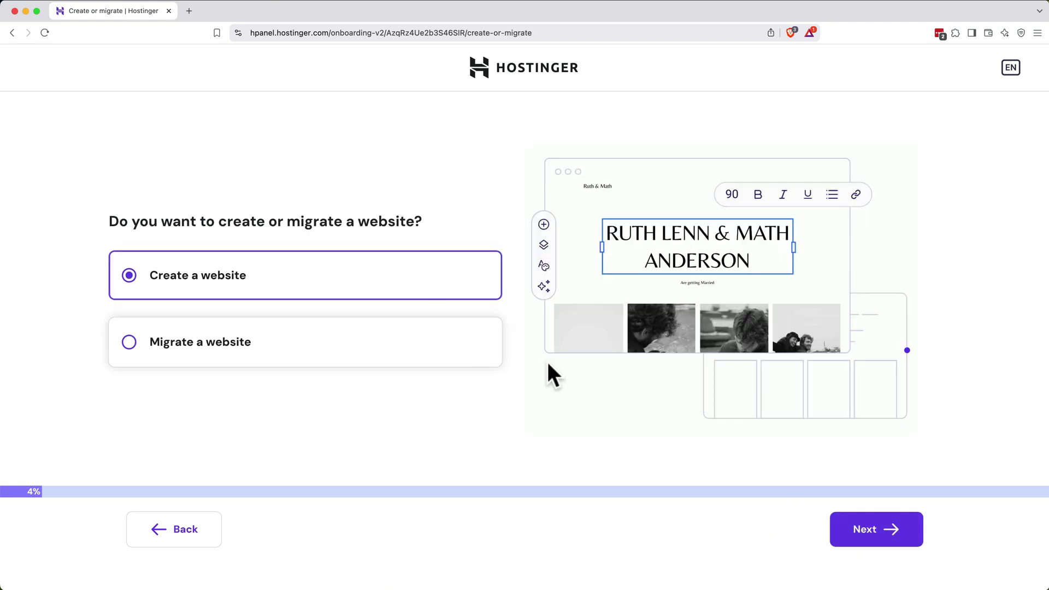
pyautogui.click(857, 533)
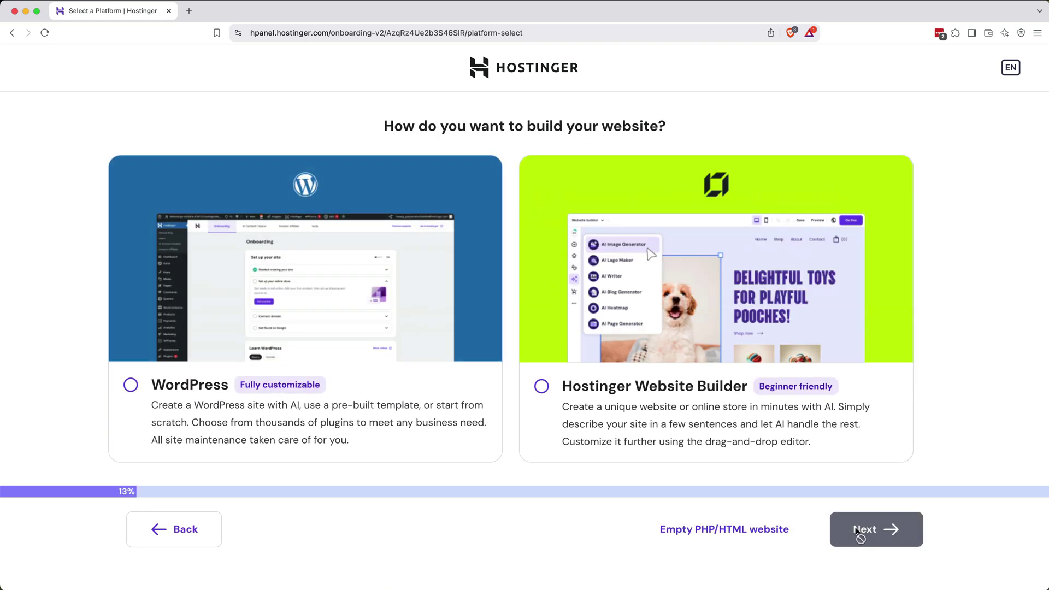
# Choose Hostinger Website Builder as the platform and use a temporary domain for the site
pyautogui.click(742, 349)
pyautogui.click(866, 530)
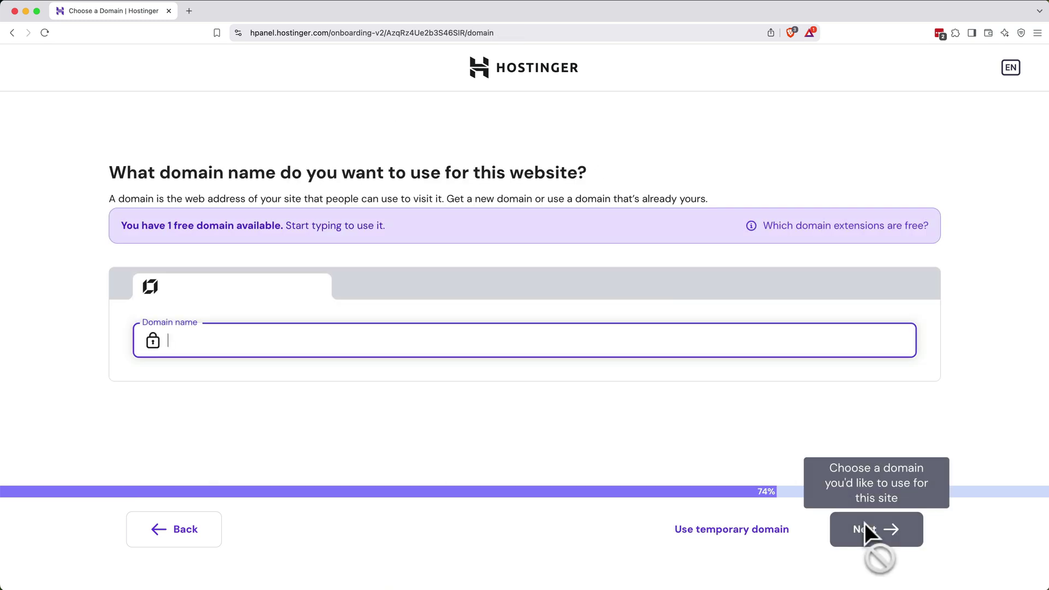
pyautogui.click(751, 537)
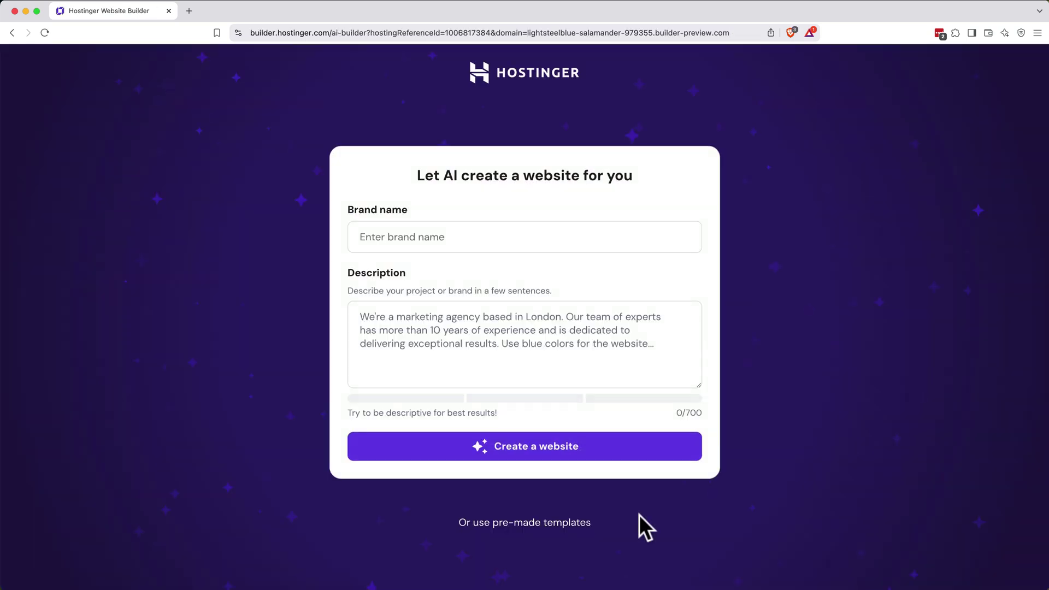
# Generate an AI website for the brand "Jake M. Photography" from a pasted portfolio description specifying Montserrat headings and Inter body text
pyautogui.click(546, 249)
pyautogui.write('J')
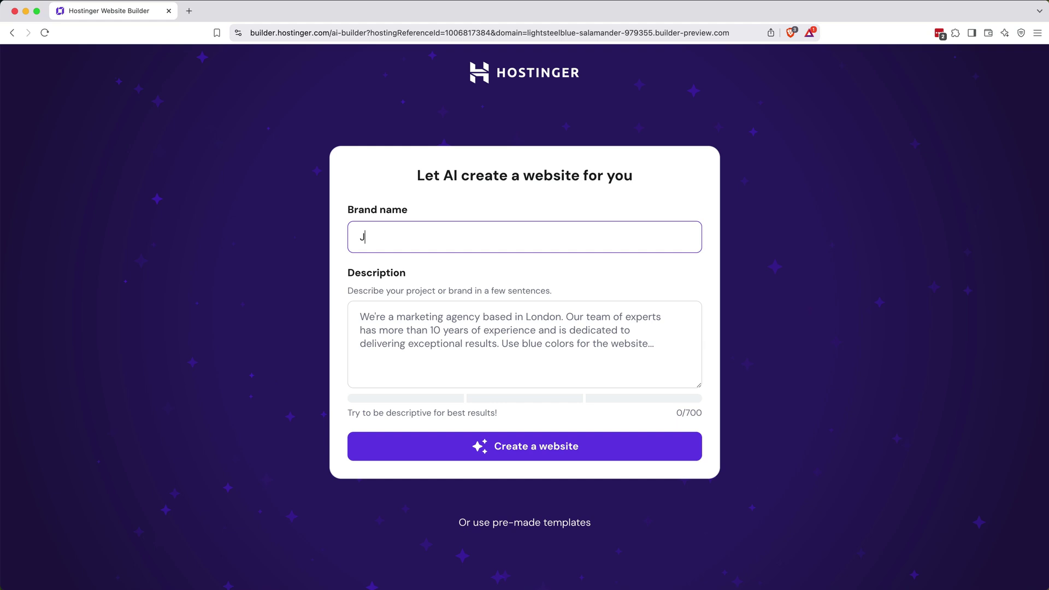
pyautogui.write('ake M. Photography')
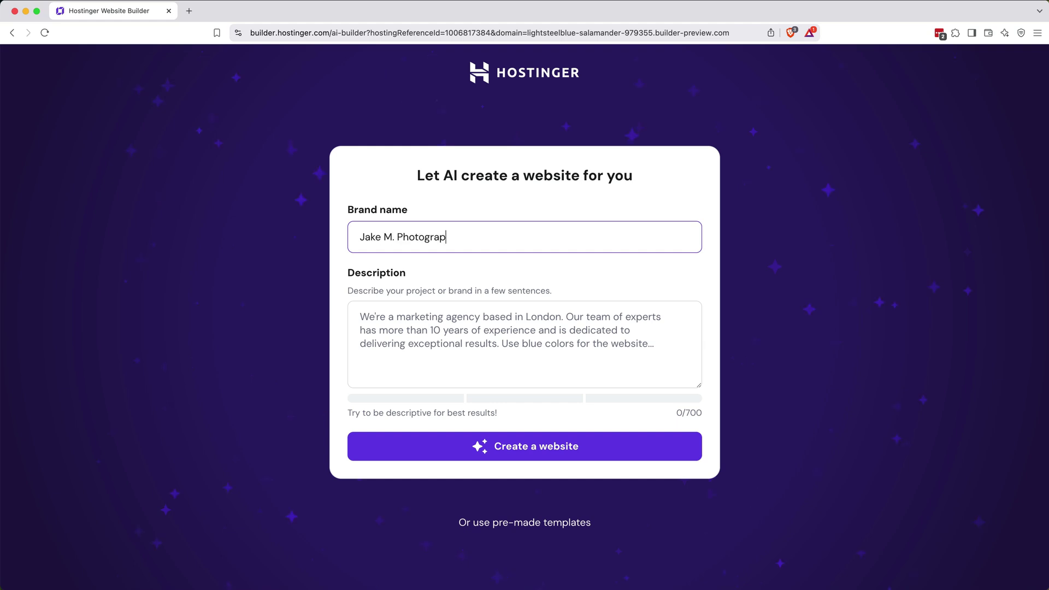
pyautogui.press('Tab')
pyautogui.press('super+v')
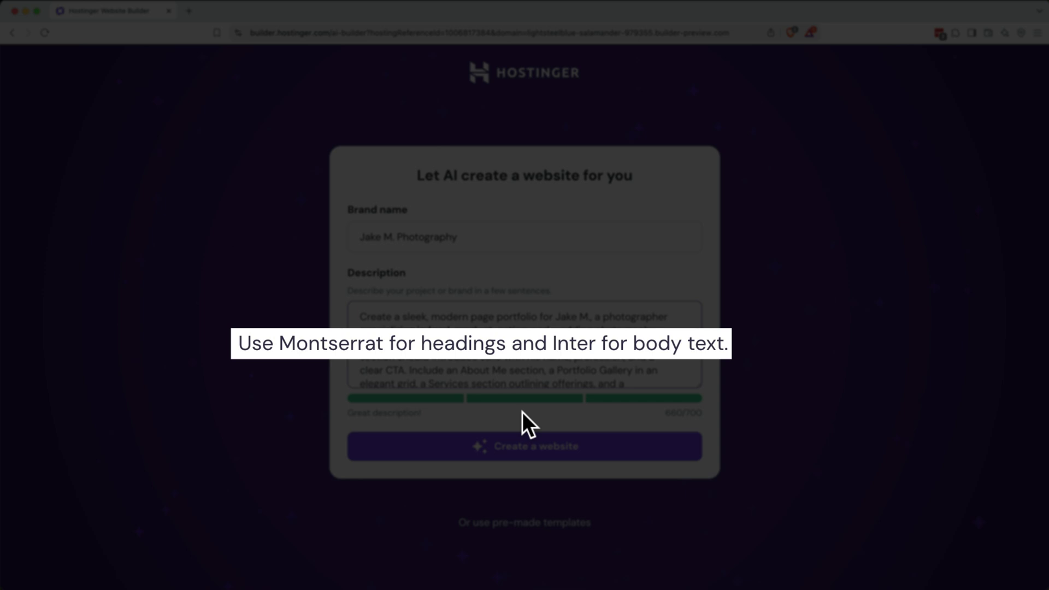
pyautogui.scroll(-2, 515, 308)
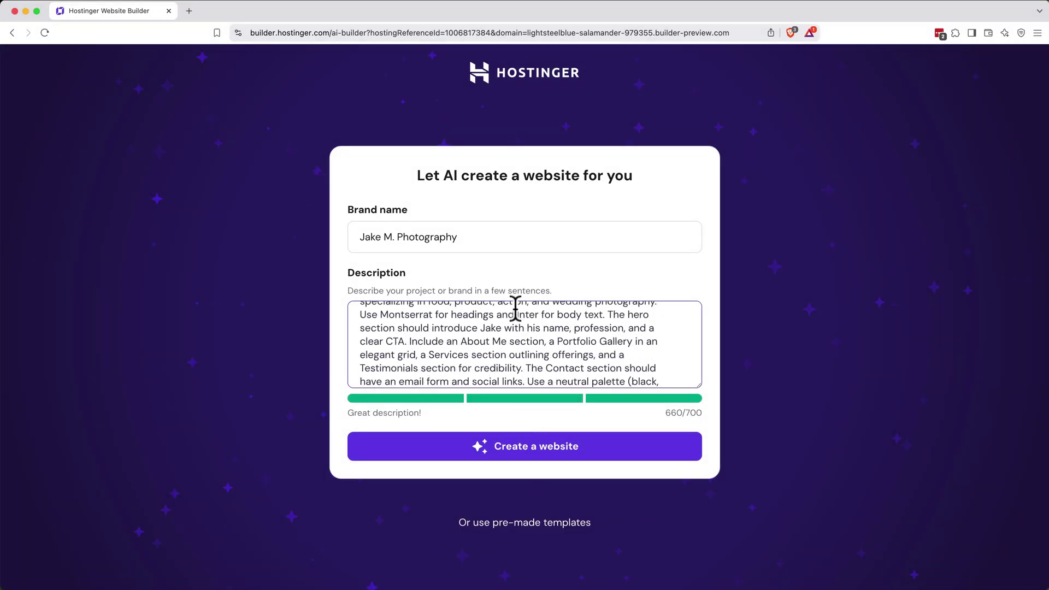
pyautogui.click(512, 445)
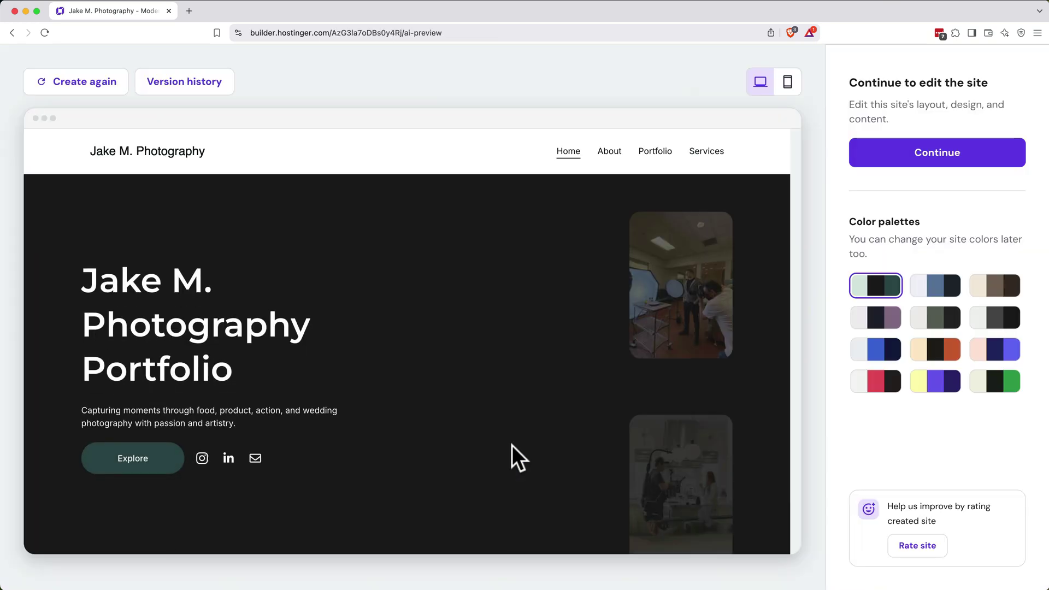
# Review the generated site, apply the cream, black and orange color palette, and continue to the website editor
pyautogui.scroll(-5, 361, 488)
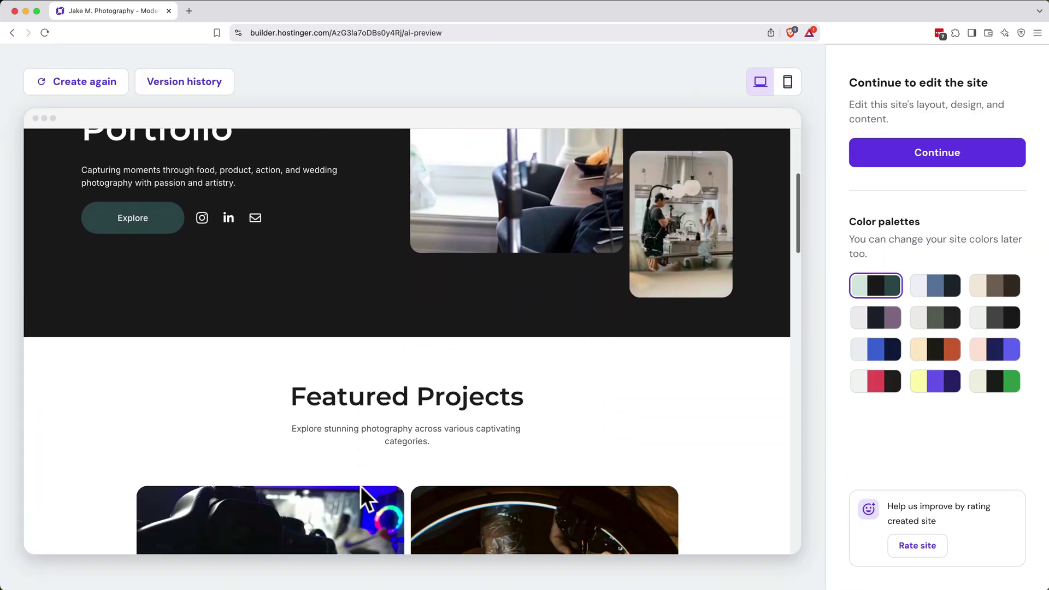
pyautogui.scroll(-4, 362, 488)
pyautogui.scroll(15, 82, 136)
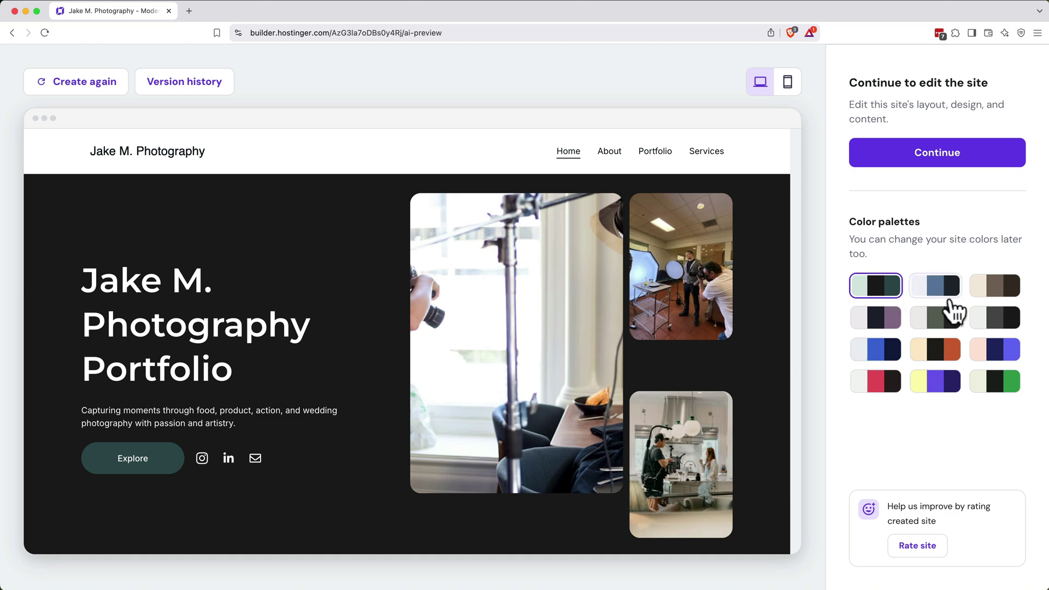
pyautogui.click(942, 361)
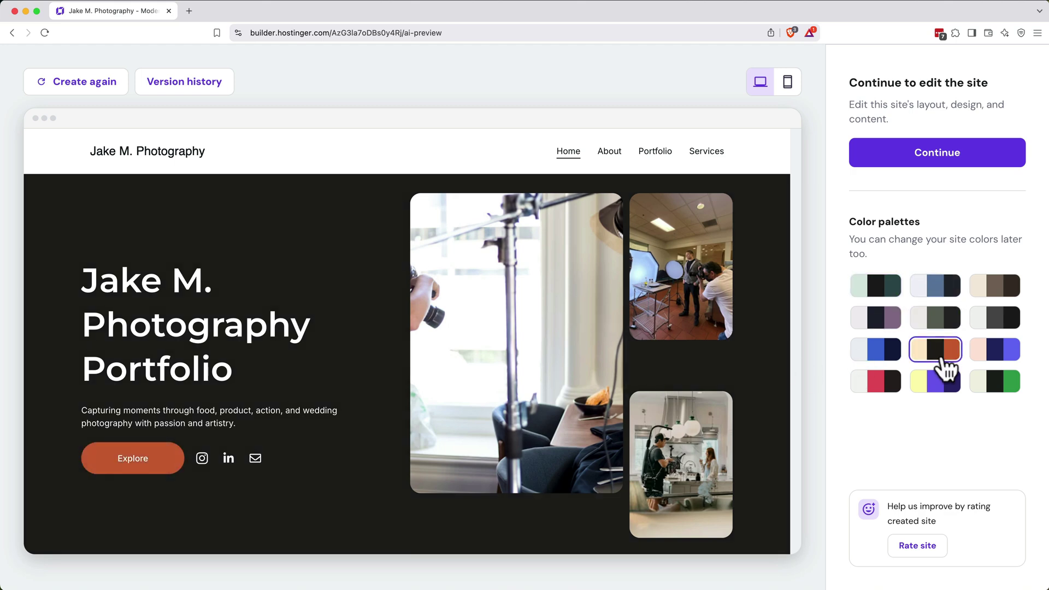
pyautogui.click(936, 162)
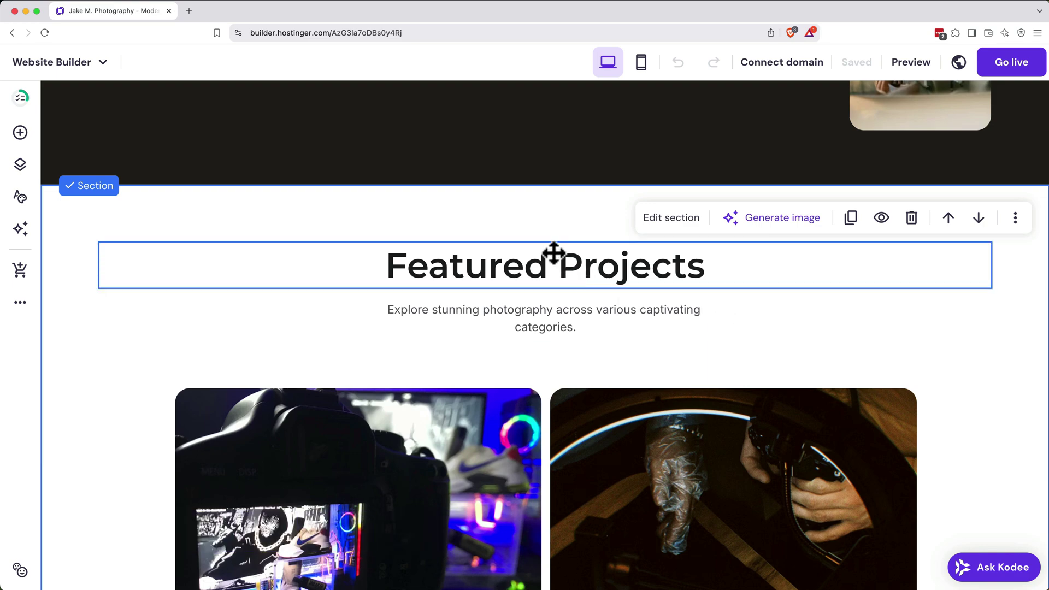
pyautogui.moveTo(555, 167)
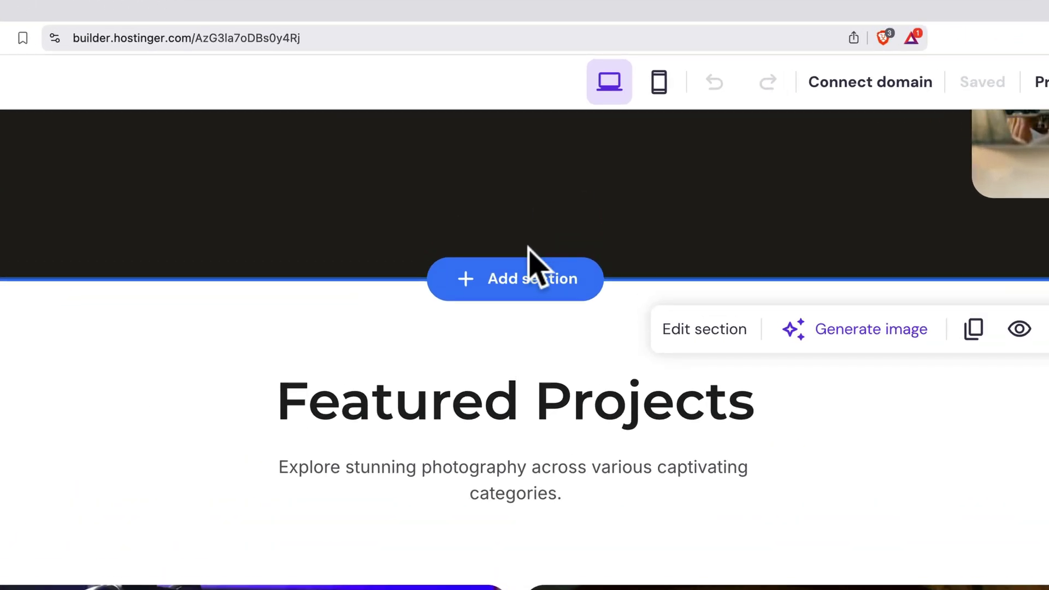
# Insert a Gallery section with a single row of four images between the hero and the Featured Projects section
pyautogui.click(529, 266)
pyautogui.scroll(-5, 298, 368)
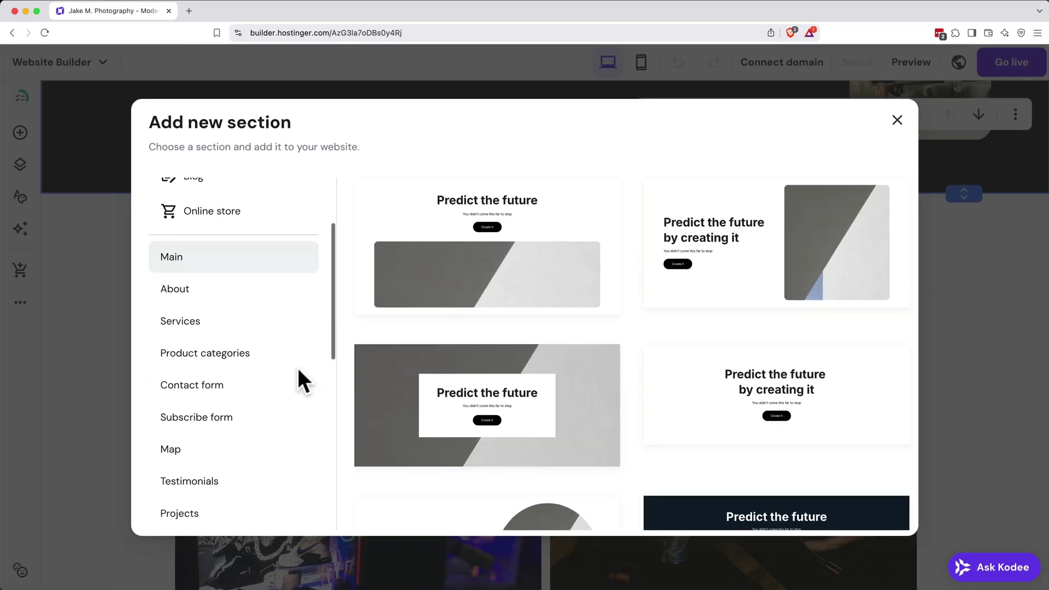
pyautogui.click(233, 364)
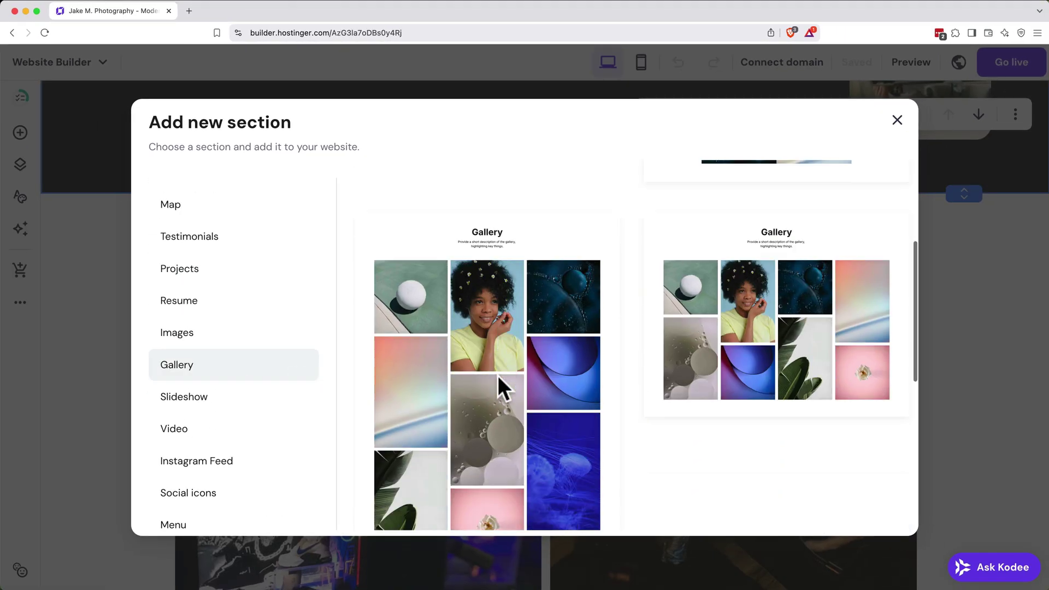
pyautogui.scroll(-5, 497, 375)
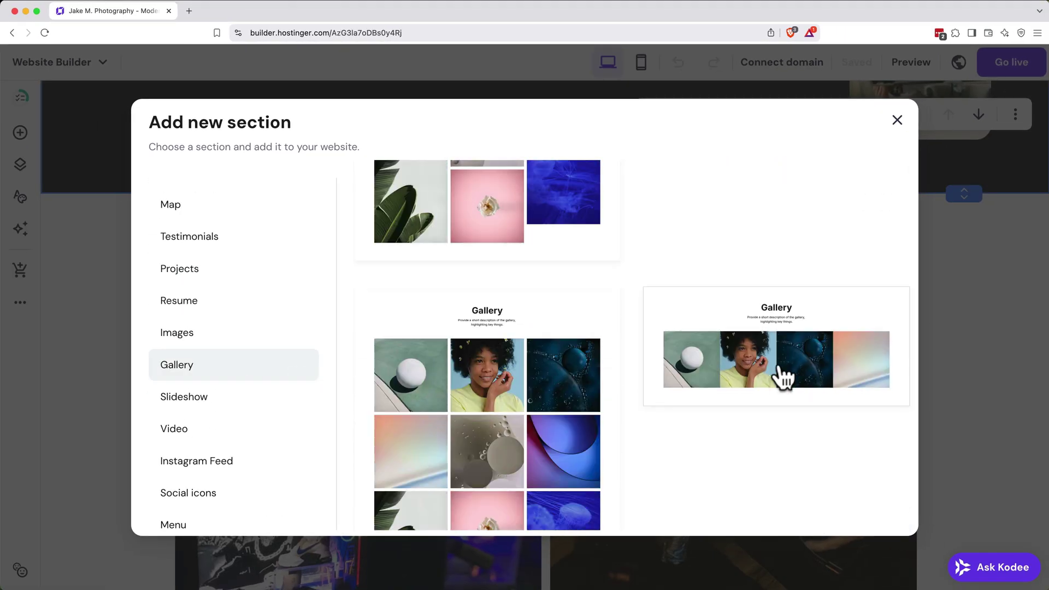
pyautogui.click(782, 374)
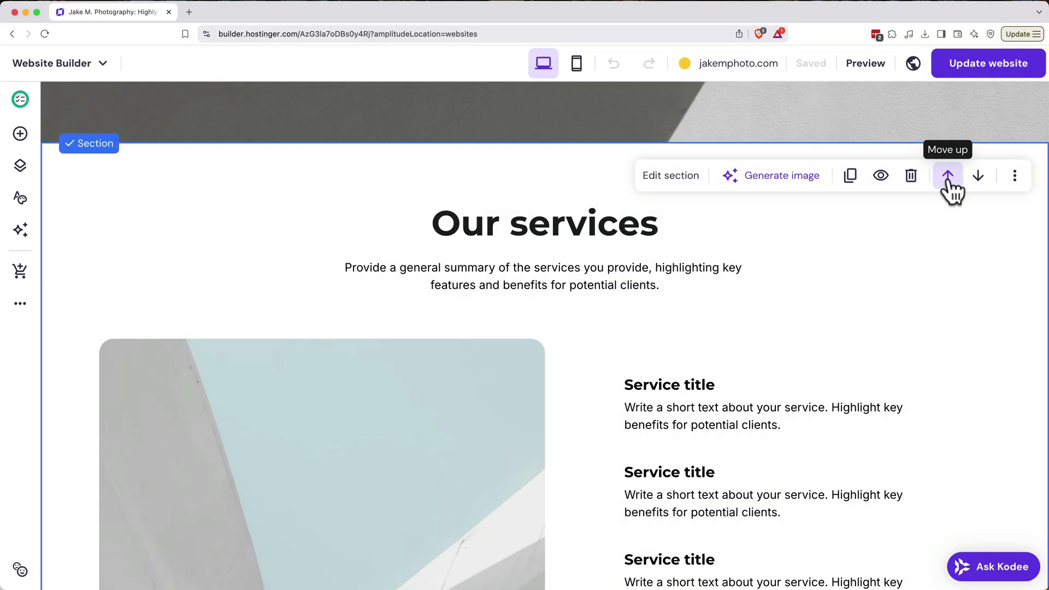
# Move the "Our services" section up one position and delete it
pyautogui.click(949, 180)
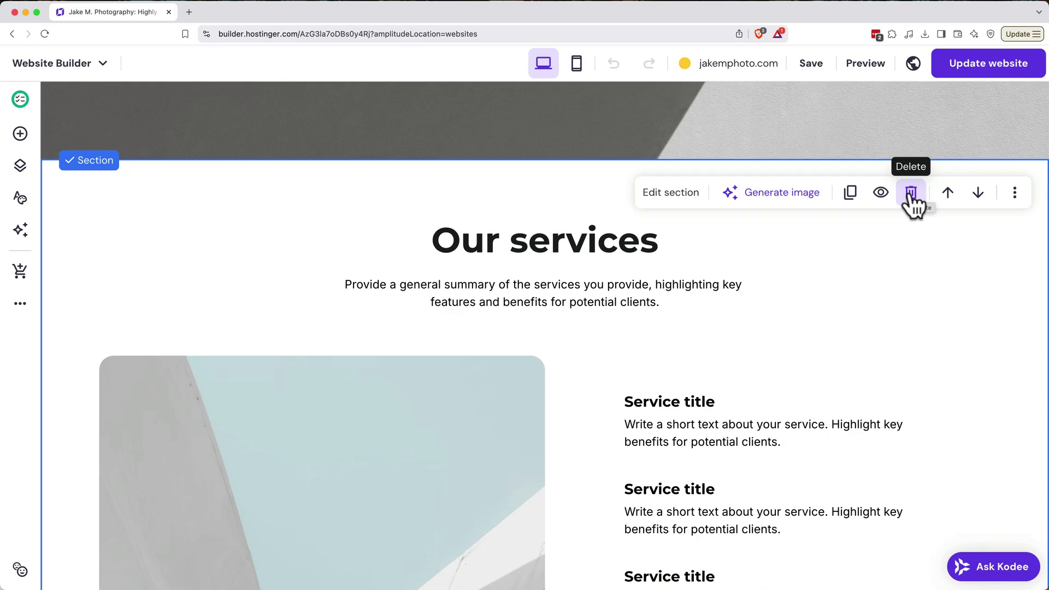
pyautogui.click(911, 193)
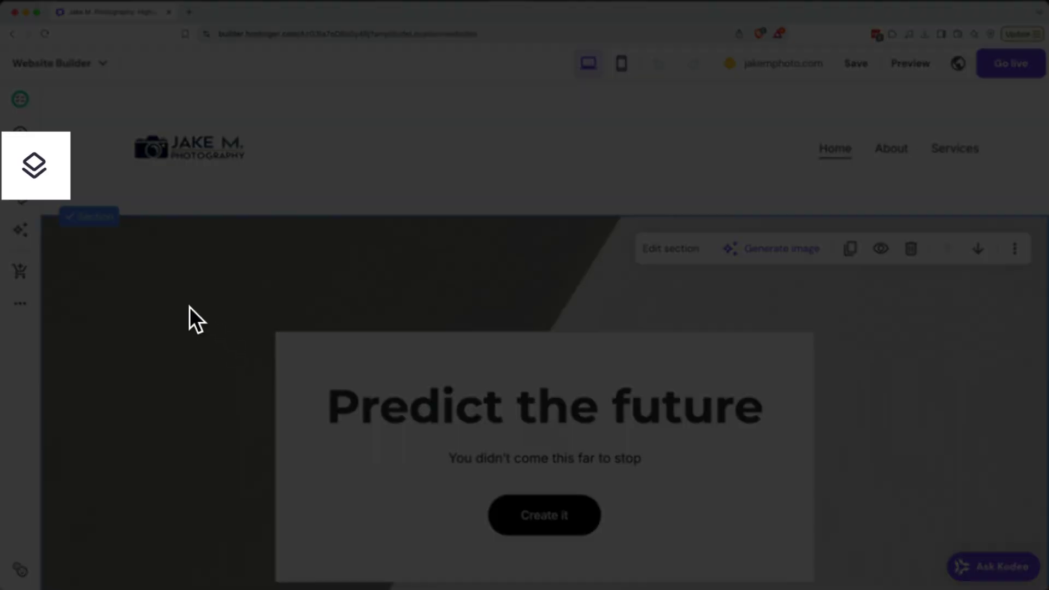
# Add a new page to the website from the first "Our projects" template in the Projects category
pyautogui.click(20, 165)
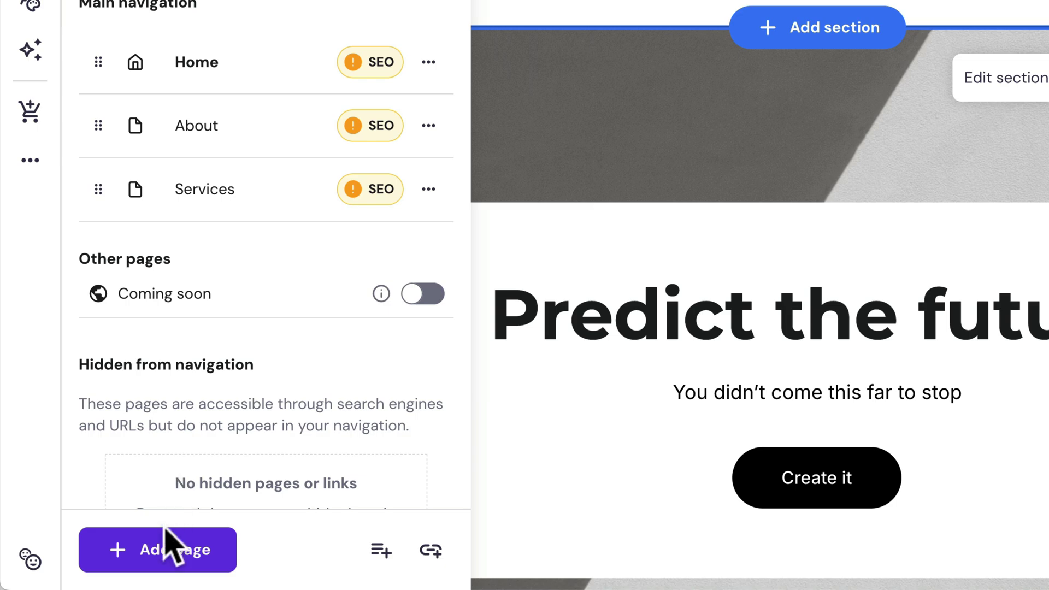
pyautogui.click(164, 549)
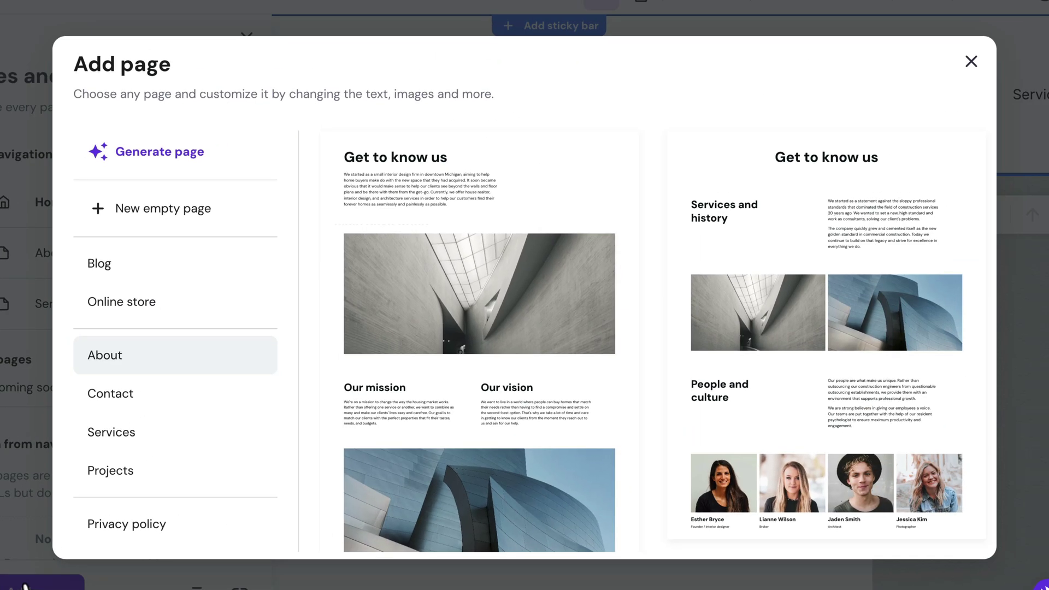
pyautogui.click(111, 480)
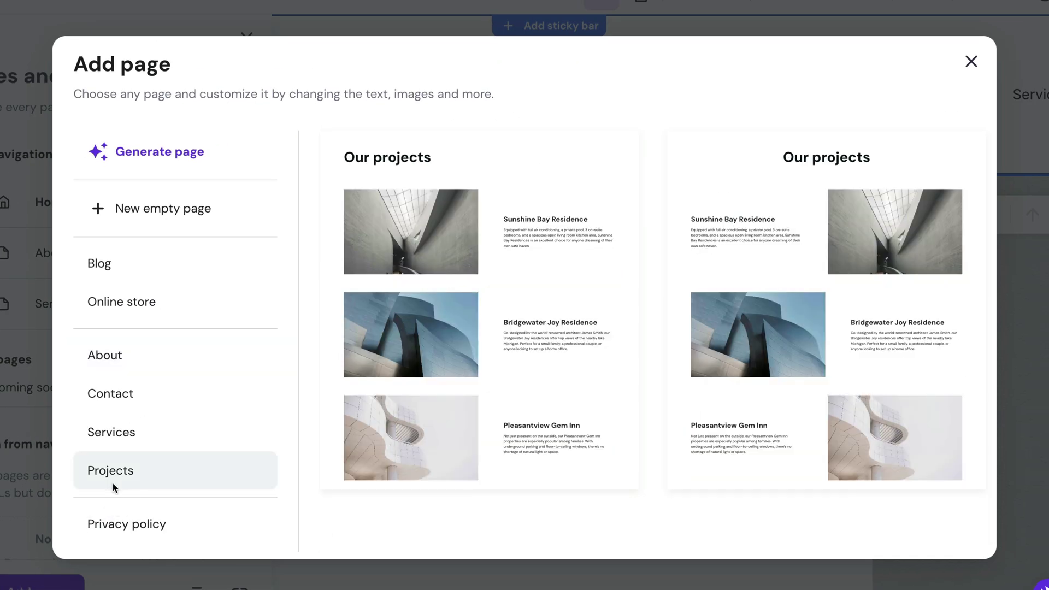
pyautogui.click(485, 339)
# Name the new projects page "Case Studies" in the navigation and save its page settings
pyautogui.click(424, 240)
pyautogui.hotkey('ctrl', 'a')
pyautogui.write('C')
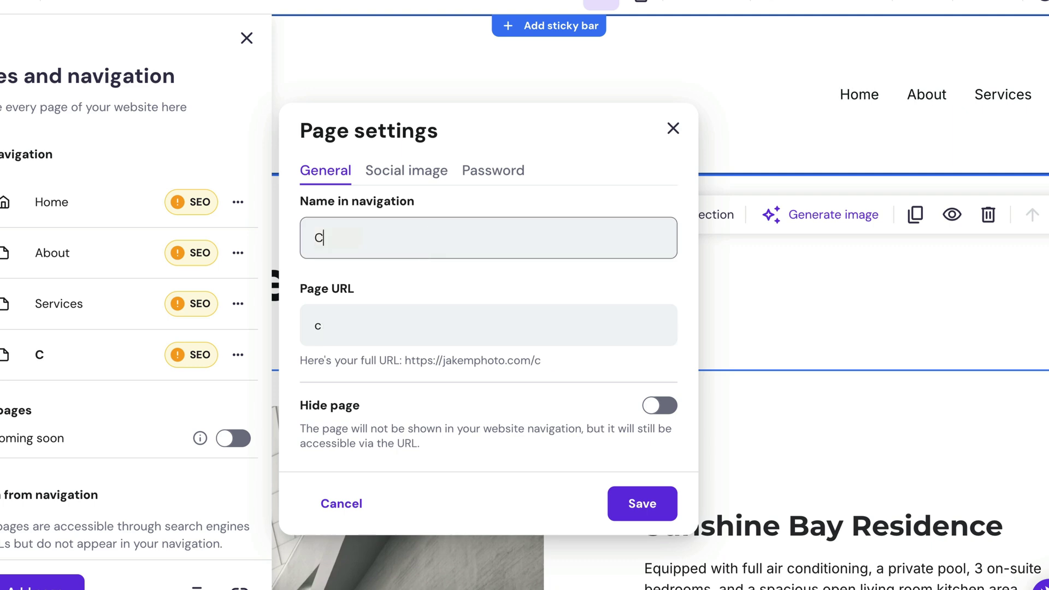
pyautogui.write('ase Studies')
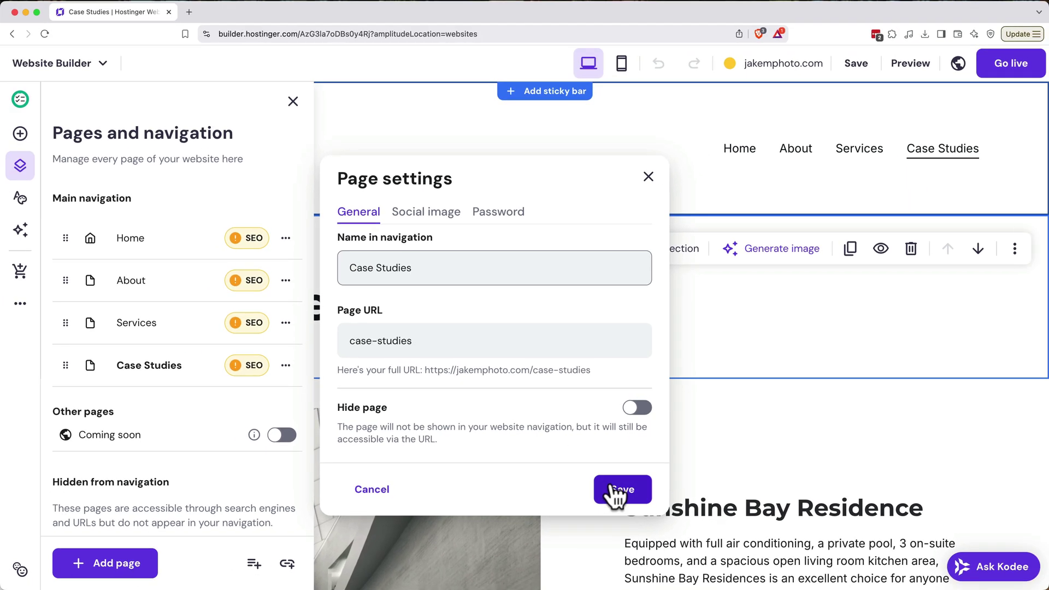
pyautogui.click(634, 500)
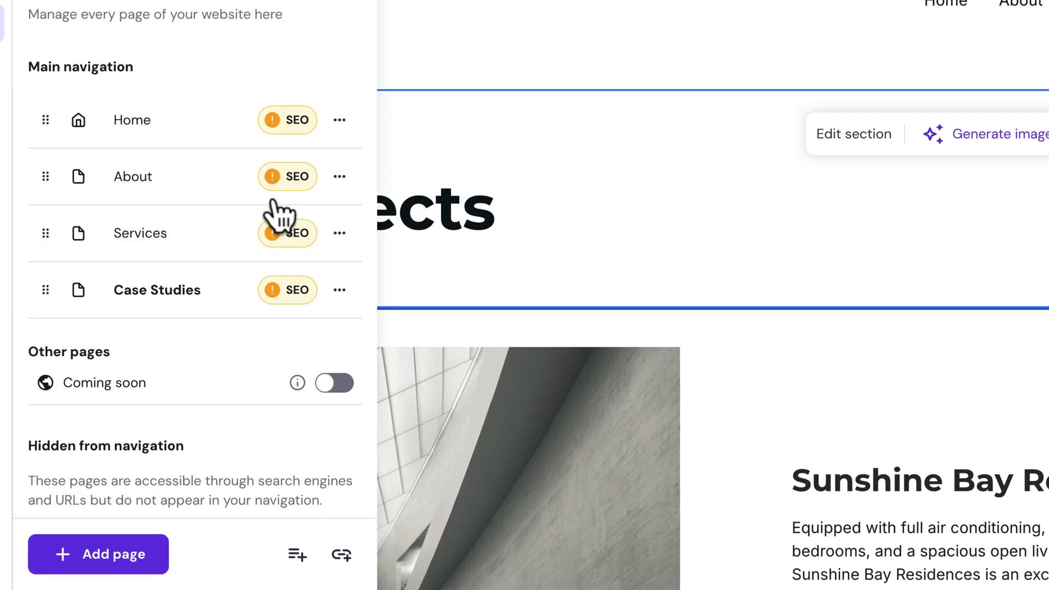
# Delete the About, Services and Case Studies pages from the website
pyautogui.click(339, 177)
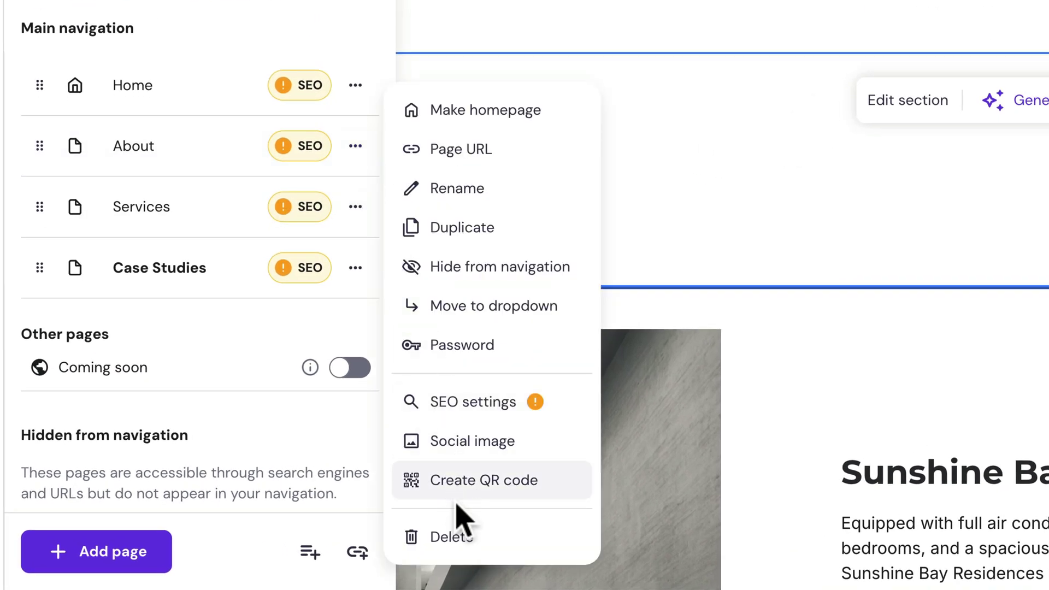
pyautogui.click(464, 541)
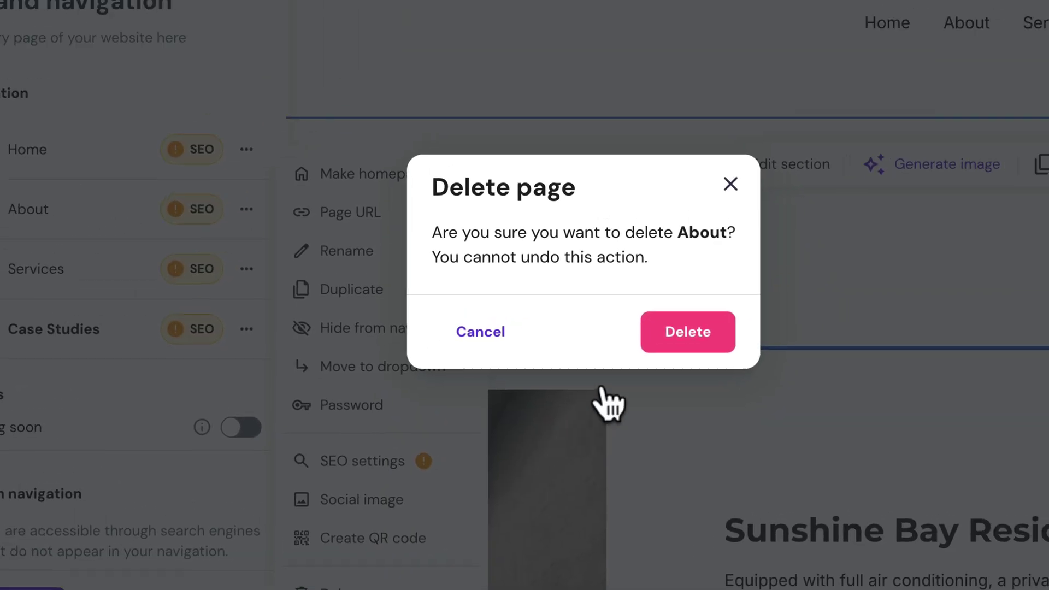
pyautogui.click(790, 277)
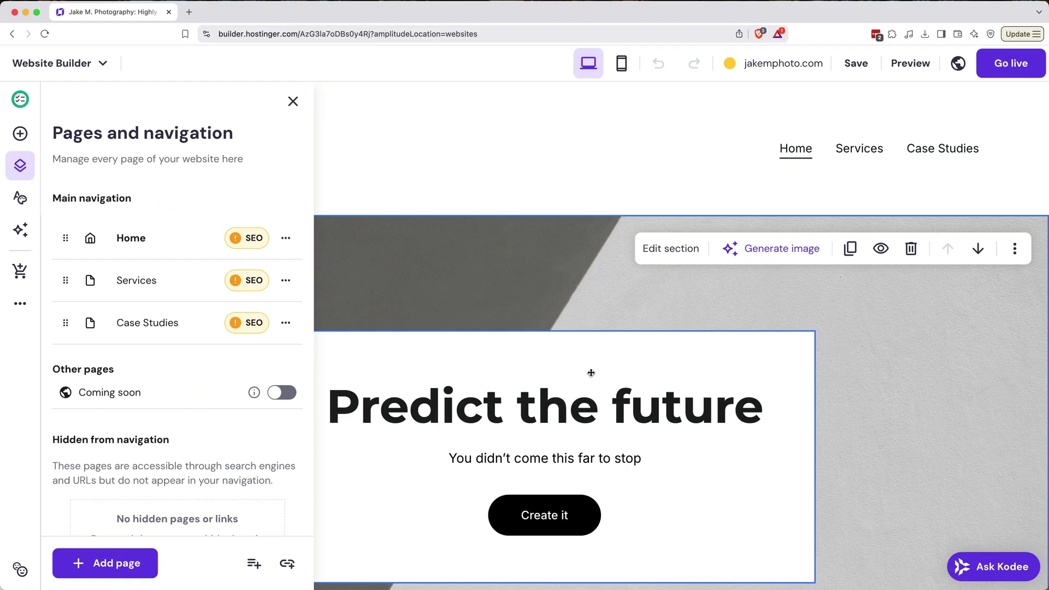
pyautogui.click(243, 264)
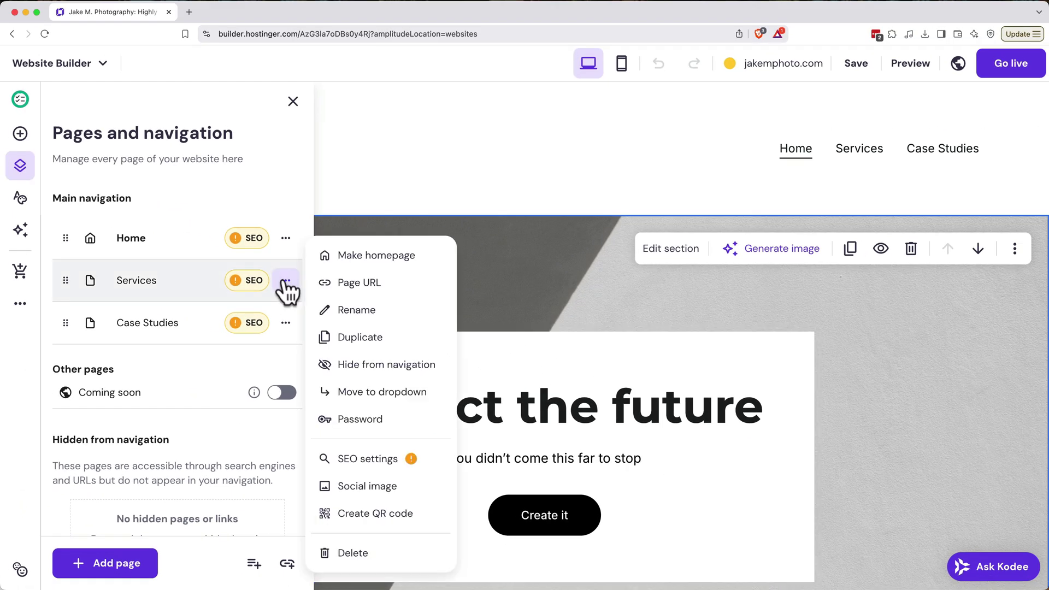
pyautogui.click(346, 553)
pyautogui.click(585, 373)
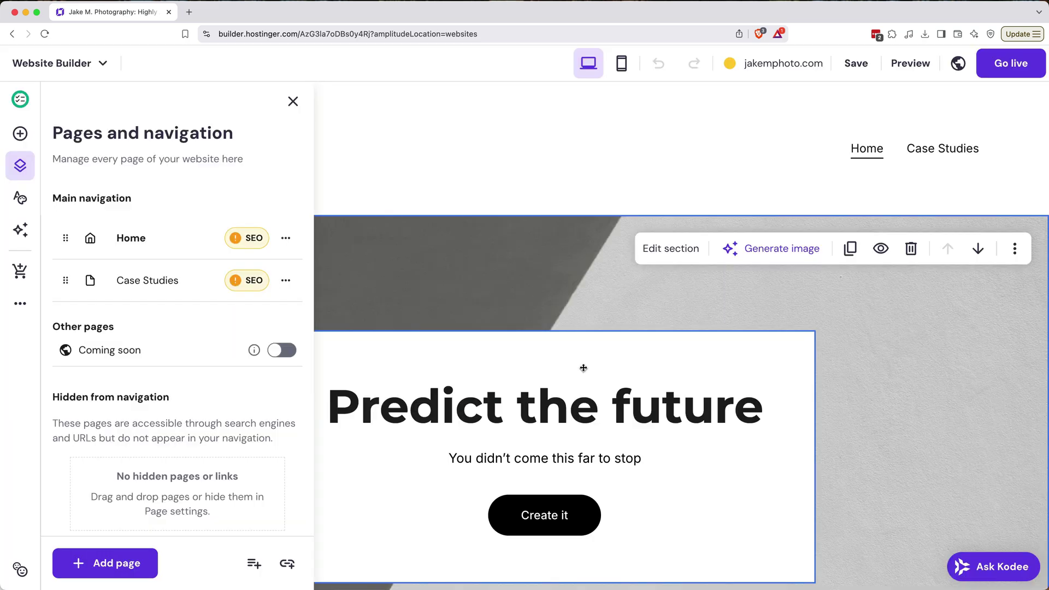
pyautogui.click(284, 281)
pyautogui.click(350, 553)
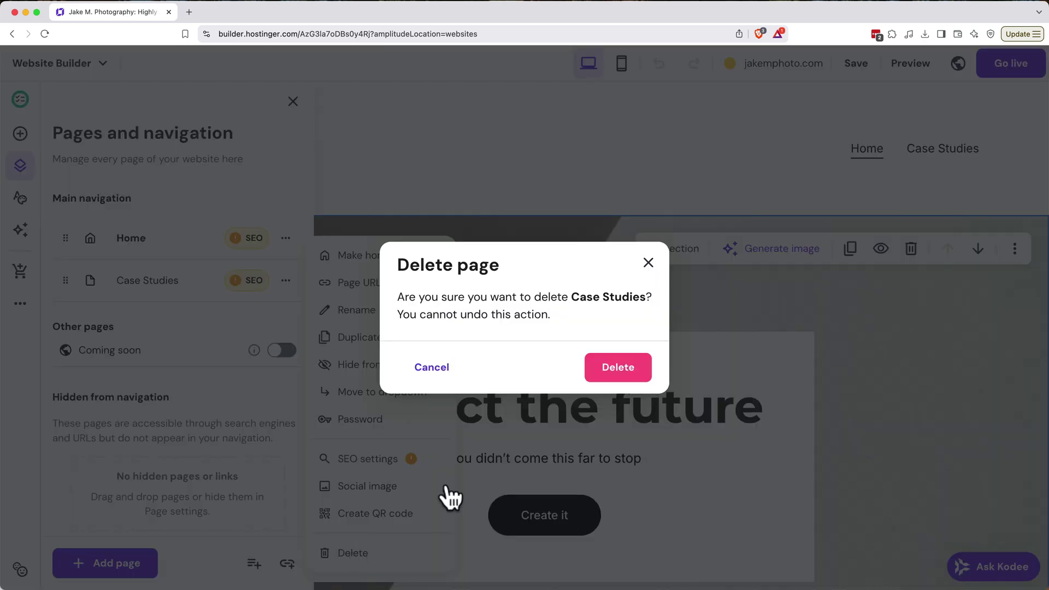
pyautogui.click(608, 372)
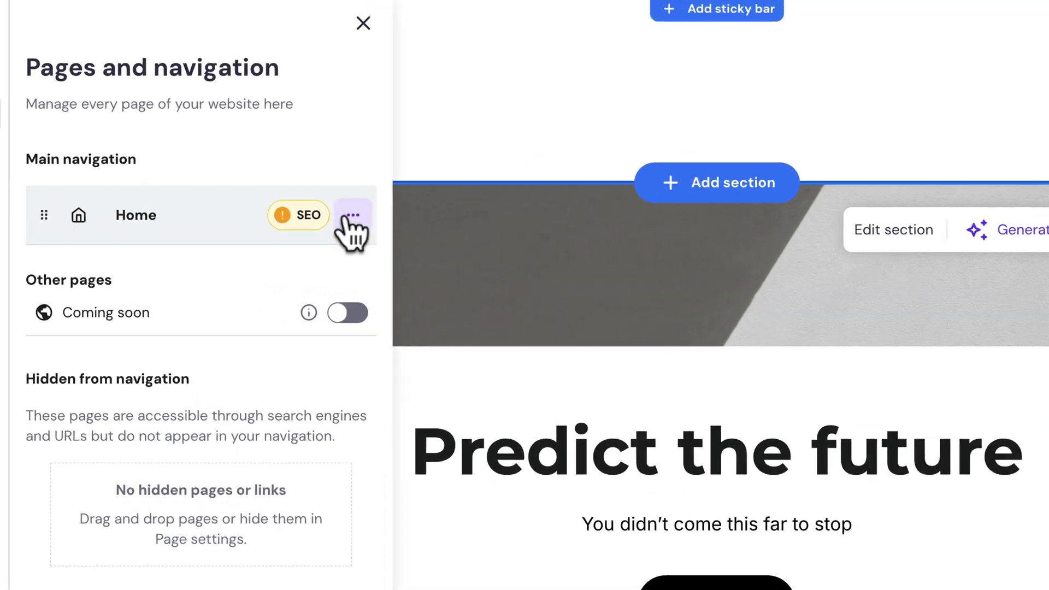
# Hide the Home page from the site navigation
pyautogui.click(284, 238)
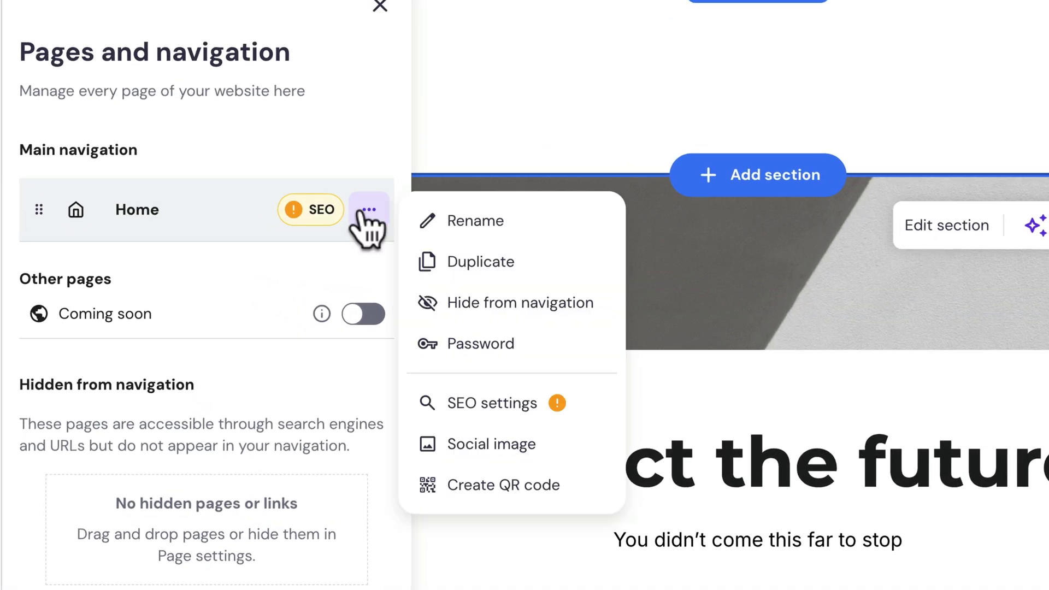
pyautogui.click(468, 309)
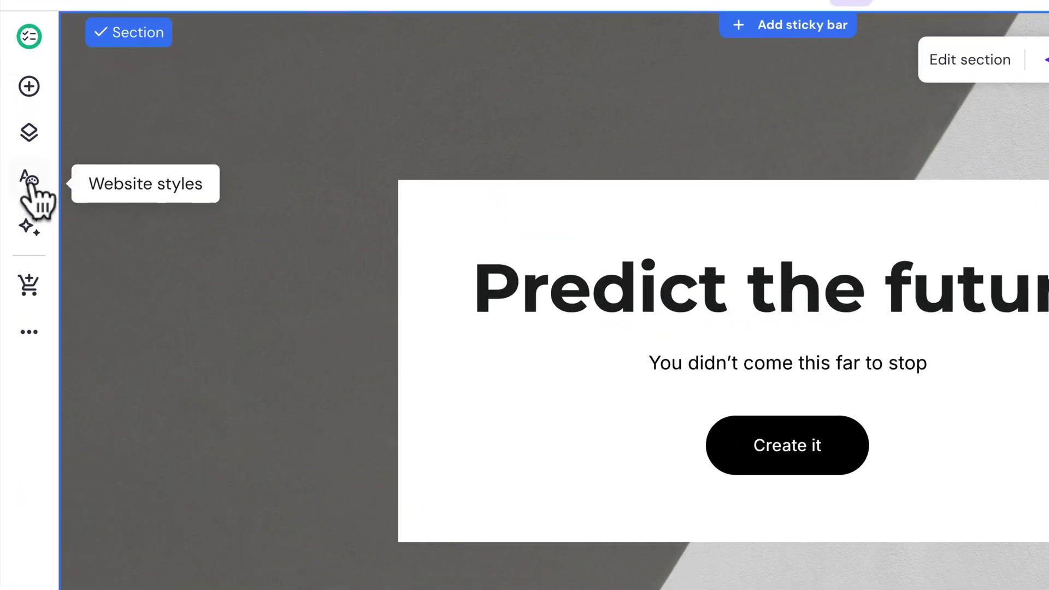
# Review the website-wide style settings for colors, fonts, buttons and animations
pyautogui.click(21, 198)
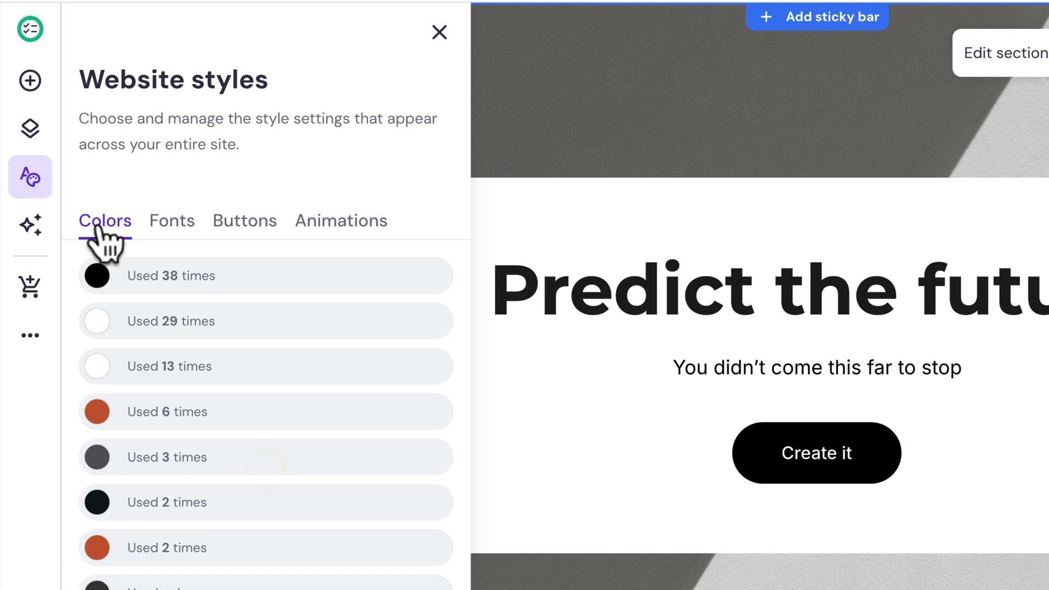
pyautogui.click(171, 224)
pyautogui.click(252, 226)
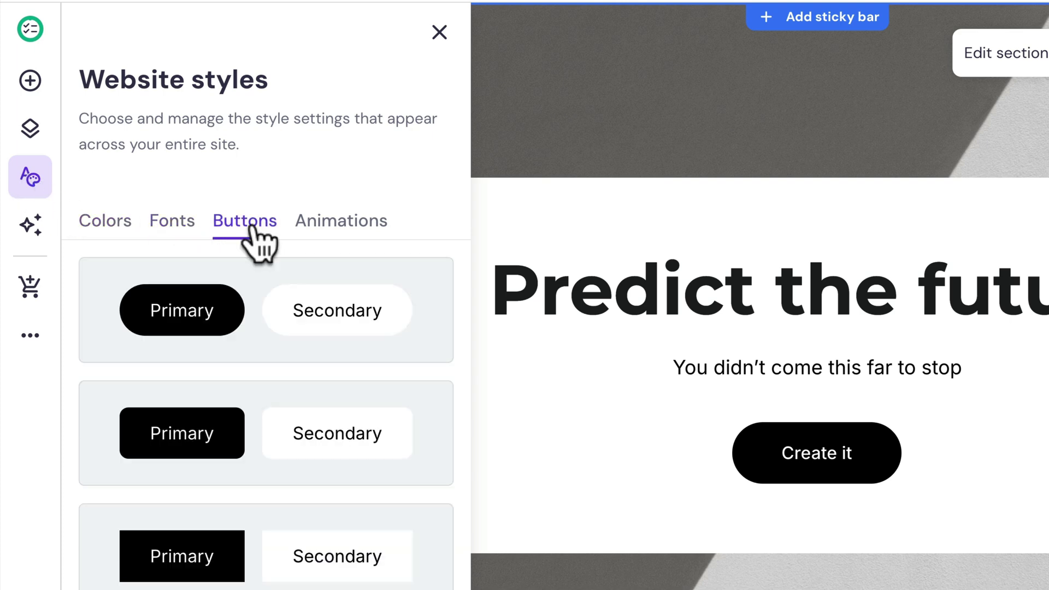
pyautogui.click(330, 230)
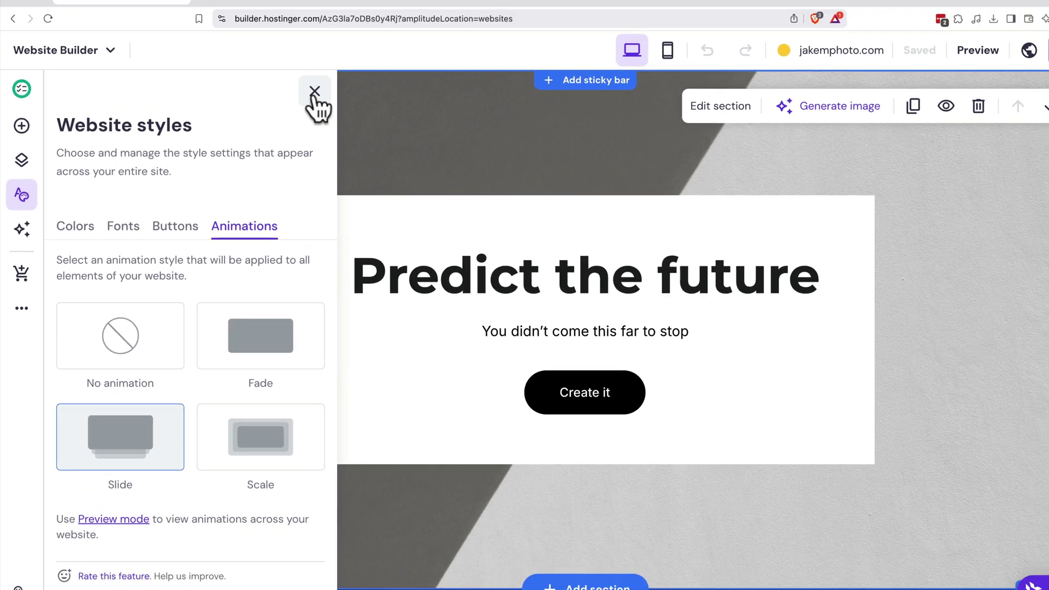
pyautogui.click(439, 32)
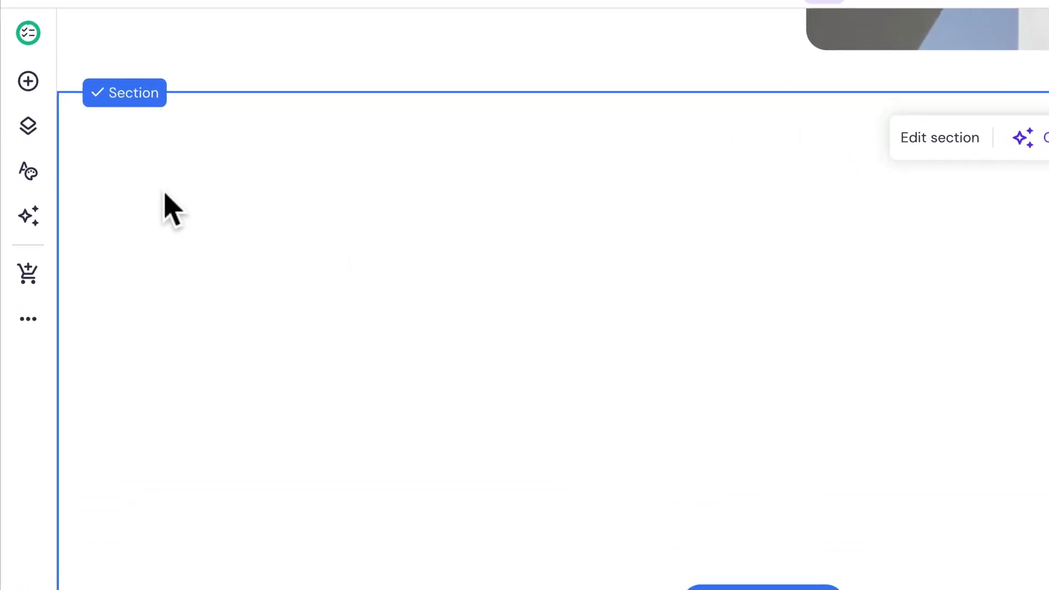
# Add a text element to the empty section above "Our services" and center it near the section's upper edge
pyautogui.click(28, 82)
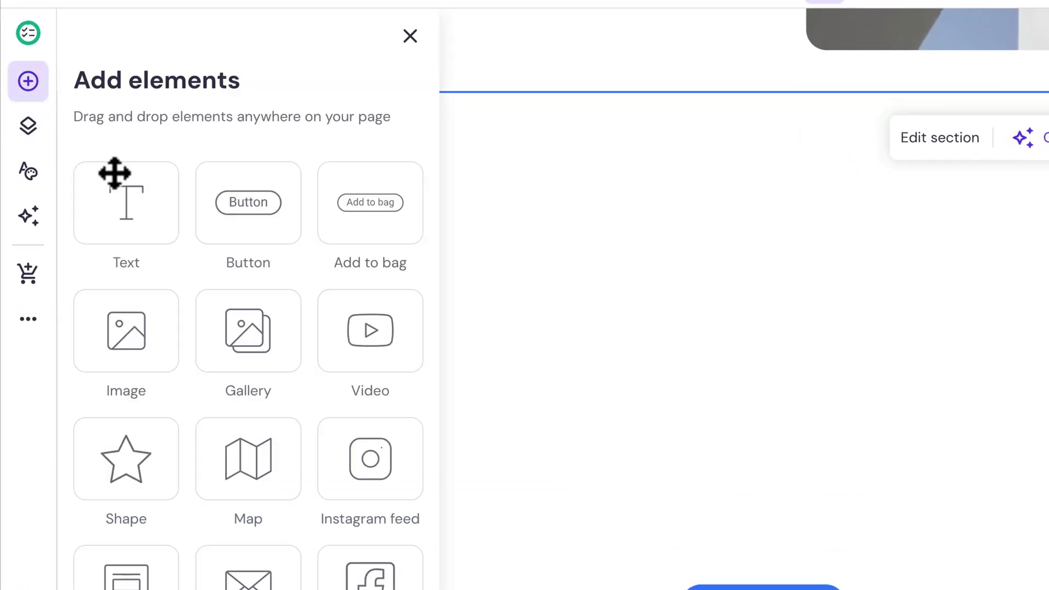
pyautogui.moveTo(116, 174); pyautogui.dragTo(767, 237)
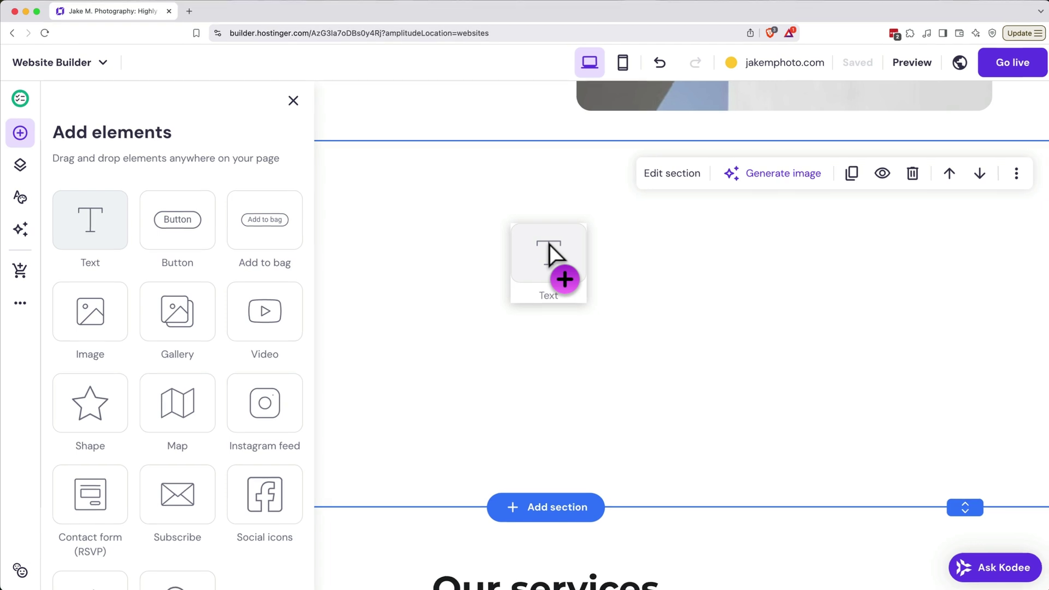
pyautogui.moveTo(549, 244); pyautogui.dragTo(552, 251)
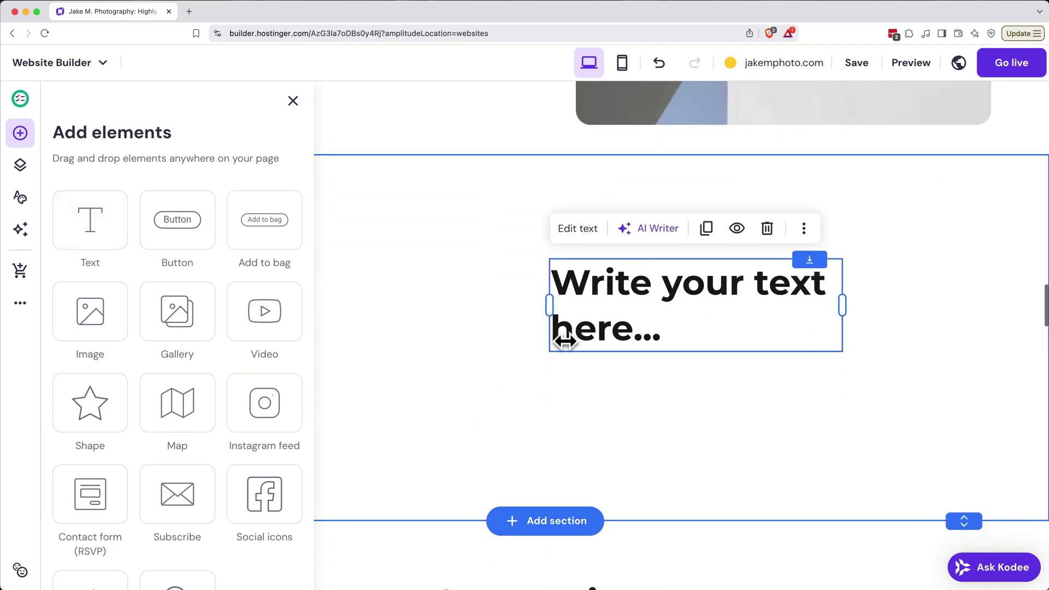
pyautogui.moveTo(721, 313); pyautogui.dragTo(570, 267)
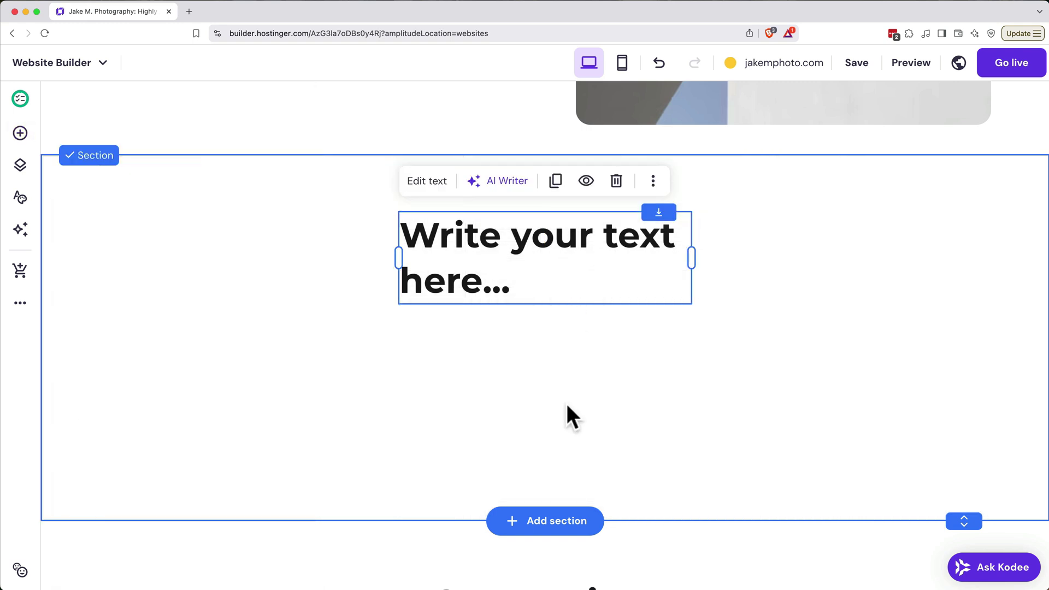
# Replace the new text element's placeholder with "New Headline Here"
pyautogui.click(430, 183)
pyautogui.tripleClick(461, 257)
pyautogui.write('New Headli')
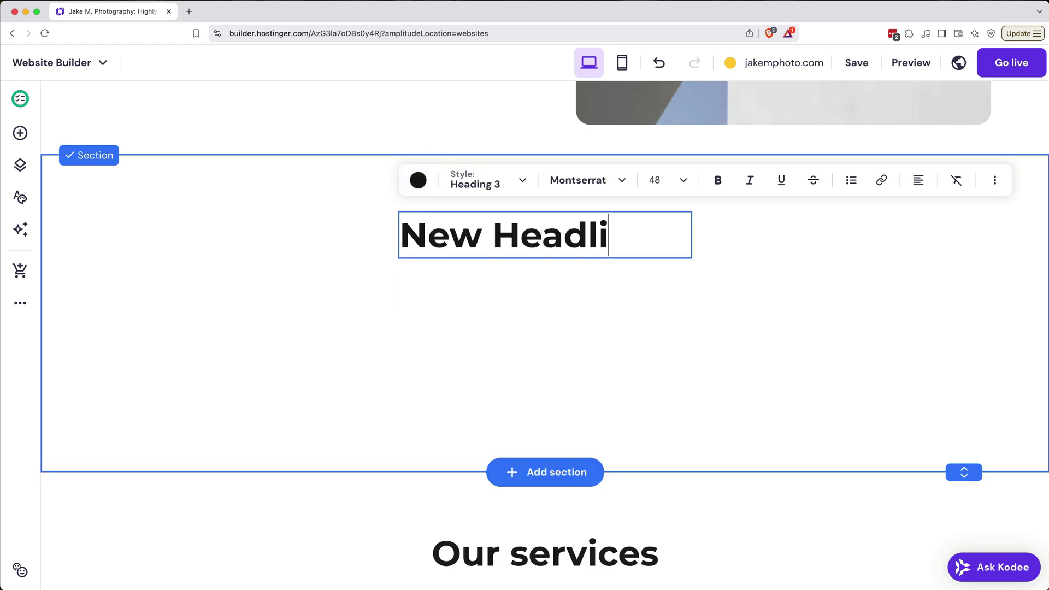
pyautogui.write('ne Here')
pyautogui.press('Escape')
pyautogui.moveTo(588, 251); pyautogui.dragTo(556, 276)
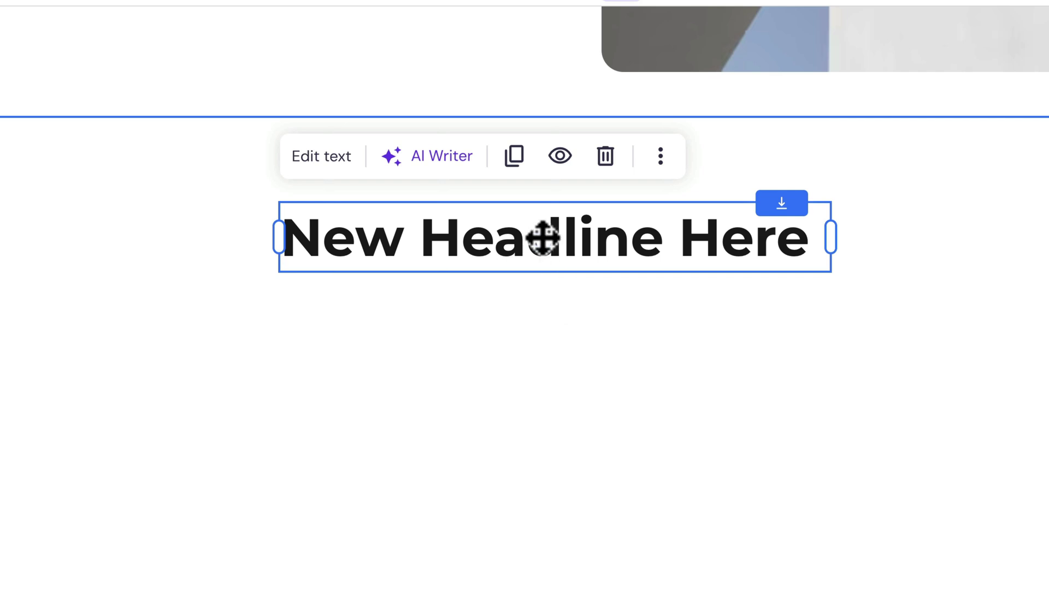
# Duplicate the "New Headline Here" text, place the copy below the original and delete that copy
pyautogui.click(516, 170)
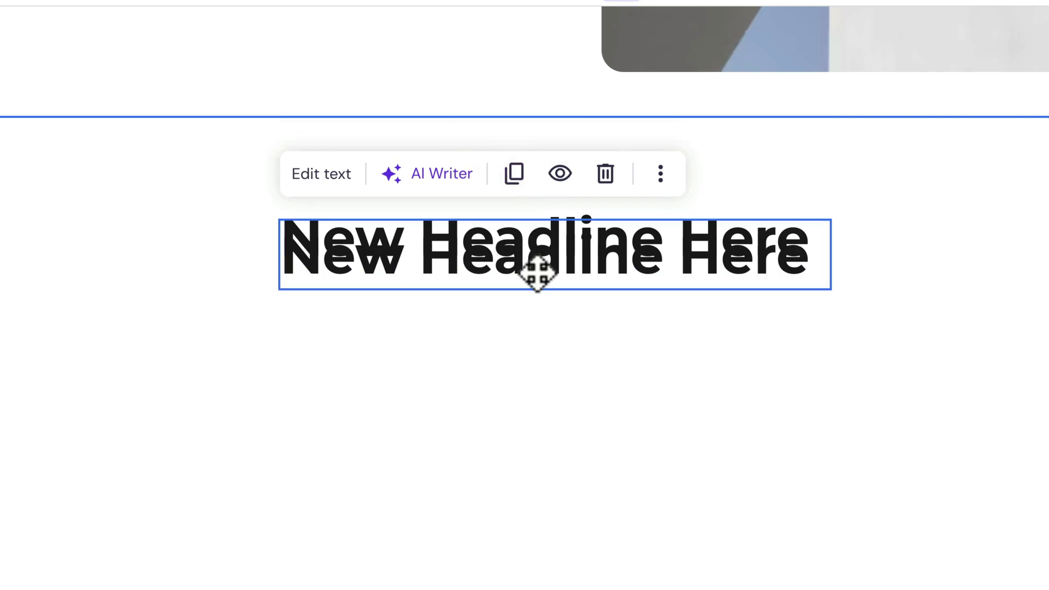
pyautogui.moveTo(536, 269); pyautogui.dragTo(540, 334)
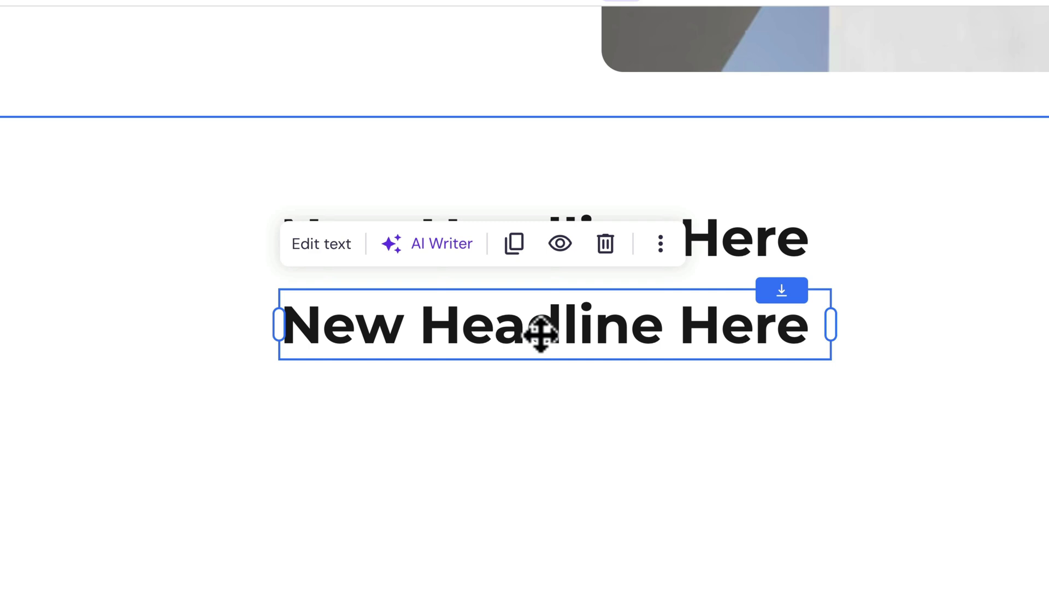
pyautogui.click(605, 243)
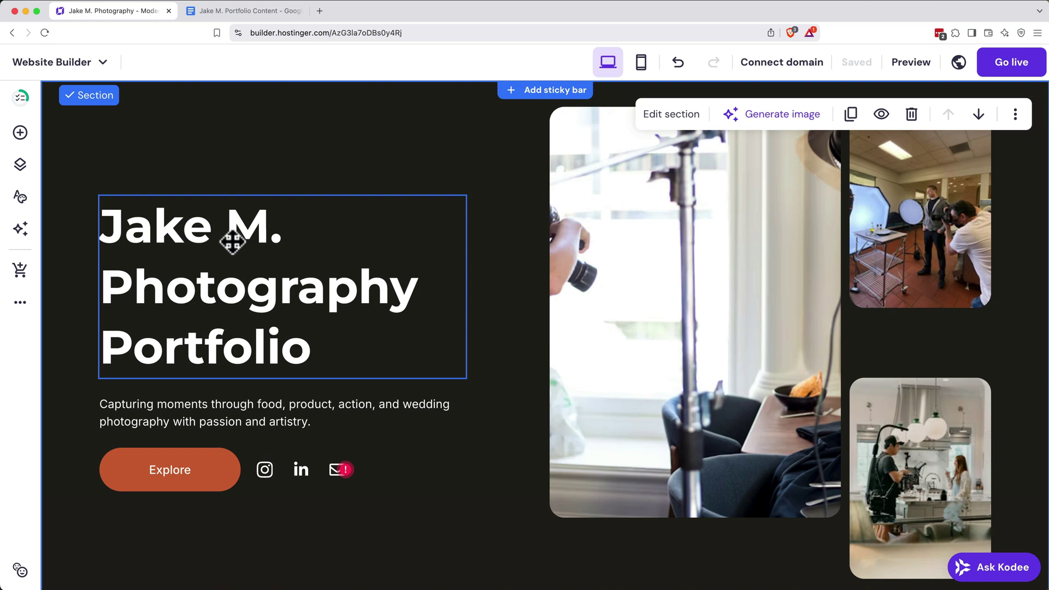
# Replace "Photography Portfolio" in the hero heading with "Photograper"
pyautogui.click(251, 337)
pyautogui.press('BackSpace')
pyautogui.press('BackSpace')
pyautogui.press('BackSpace')
pyautogui.press('BackSpace')
pyautogui.press('BackSpace')
pyautogui.press('BackSpace')
pyautogui.press('BackSpace')
pyautogui.press('BackSpace')
pyautogui.press('BackSpace')
pyautogui.press('BackSpace')
pyautogui.press('BackSpace')
pyautogui.press('BackSpace')
pyautogui.write('er')
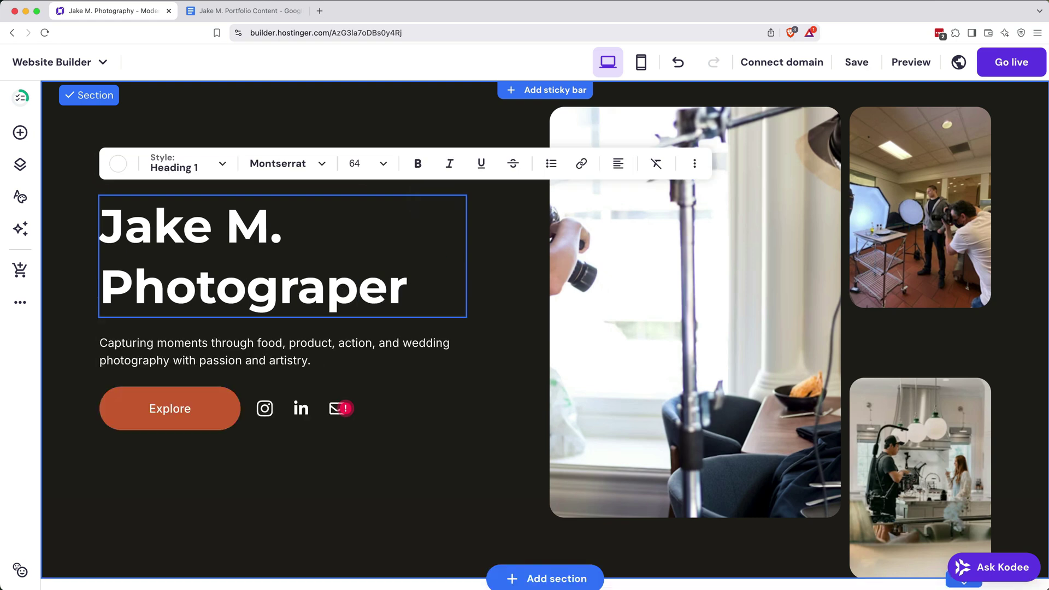
# Correct the misspelled "Photograper" in the hero heading to "Photographer"
pyautogui.press('Left')
pyautogui.press('Left')
pyautogui.write('h')
pyautogui.press('Escape')
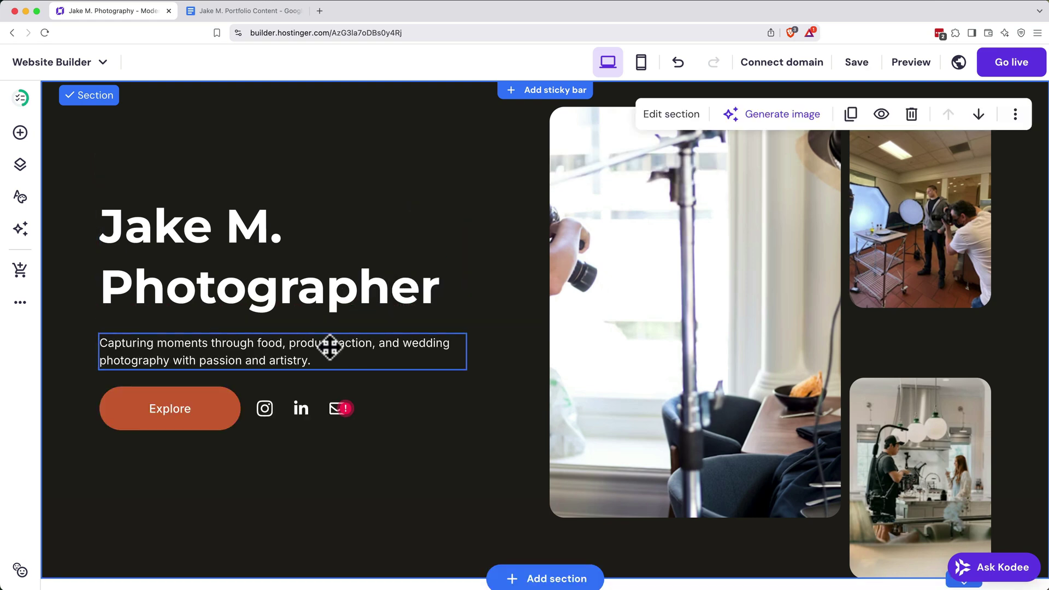
# Replace the hero paragraph with the "Capturing moments, telling stories." text about specializing in food, product, action, and wedding photography
pyautogui.click(204, 353)
pyautogui.click(201, 353)
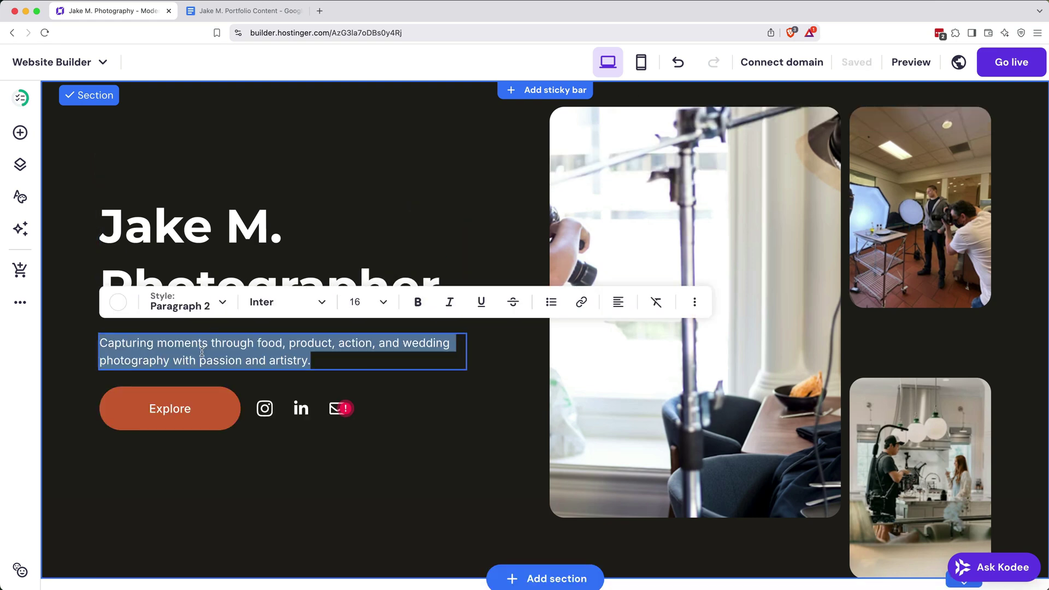
pyautogui.write('Capturing moments, telling stories. I specialize in food, product, action, and wedding photography, delivering high-quality visuals that bring brands and memories to life.')
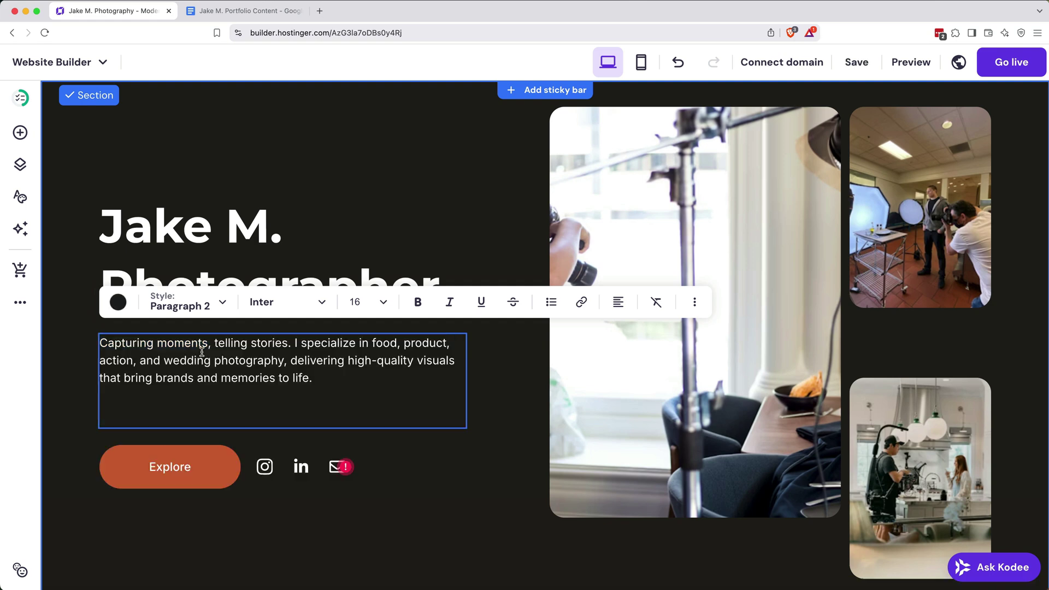
# Change the hero's Explore button text to "VIEW MY WORK"
pyautogui.click(174, 476)
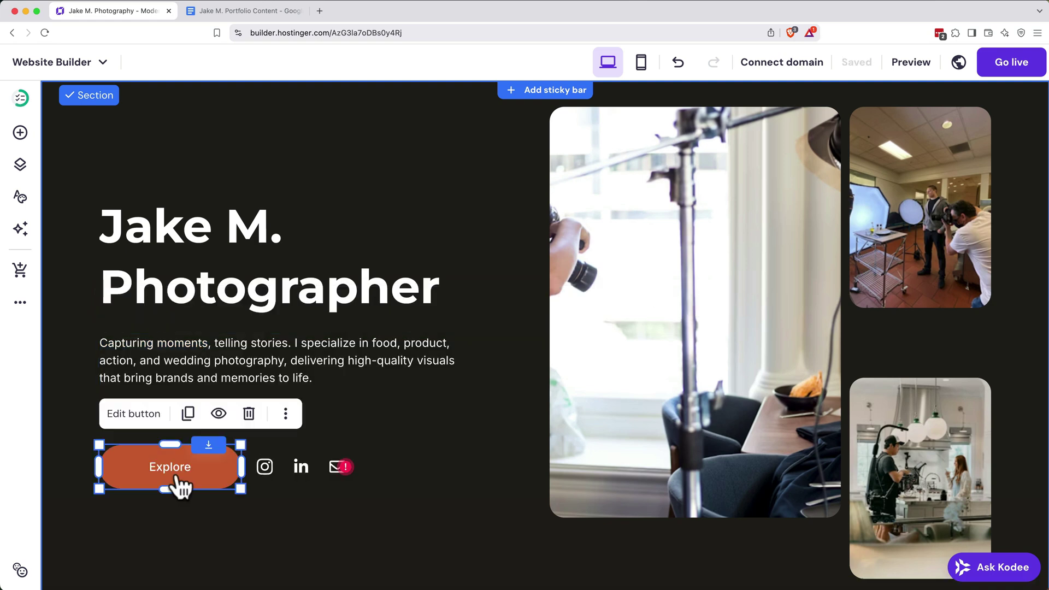
pyautogui.click(153, 422)
pyautogui.doubleClick(286, 324)
pyautogui.write('VIEW MY WORK')
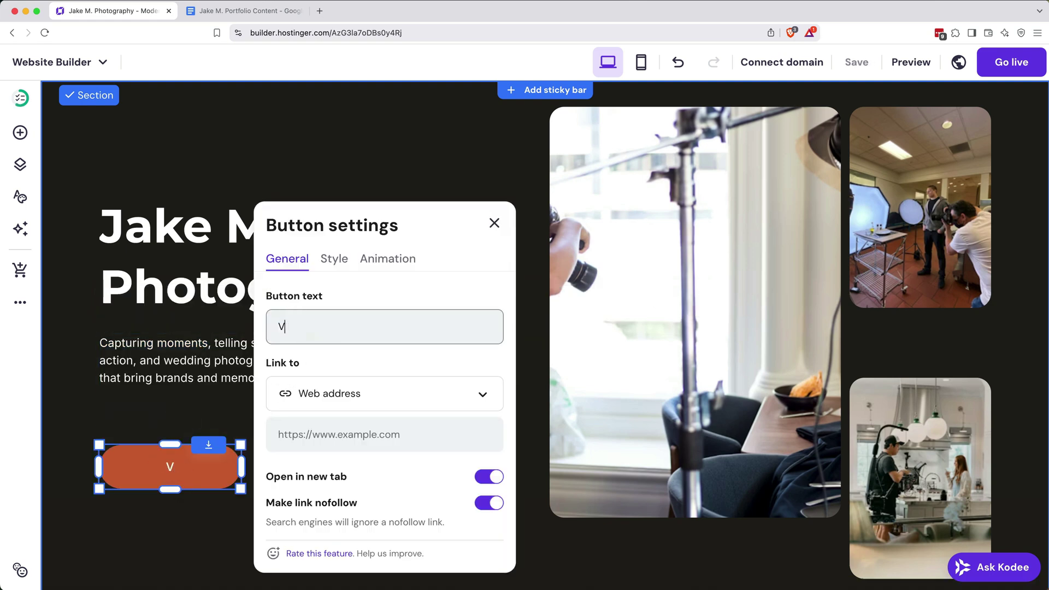
pyautogui.click(494, 224)
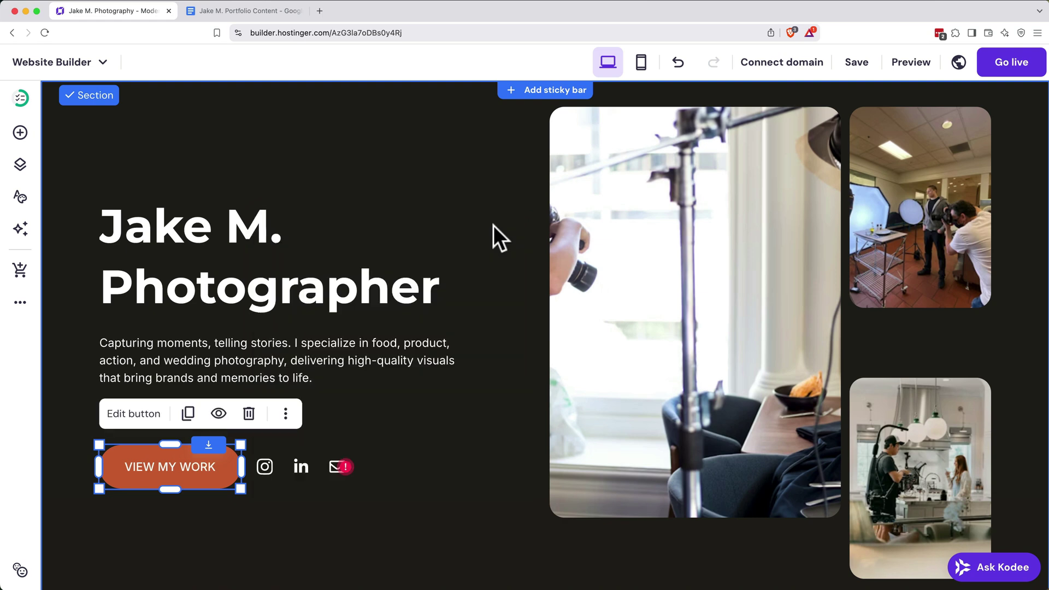
# Remove the social icons from the hero and place a duplicate of the VIEW MY WORK button beside the original
pyautogui.click(219, 484)
pyautogui.click(188, 416)
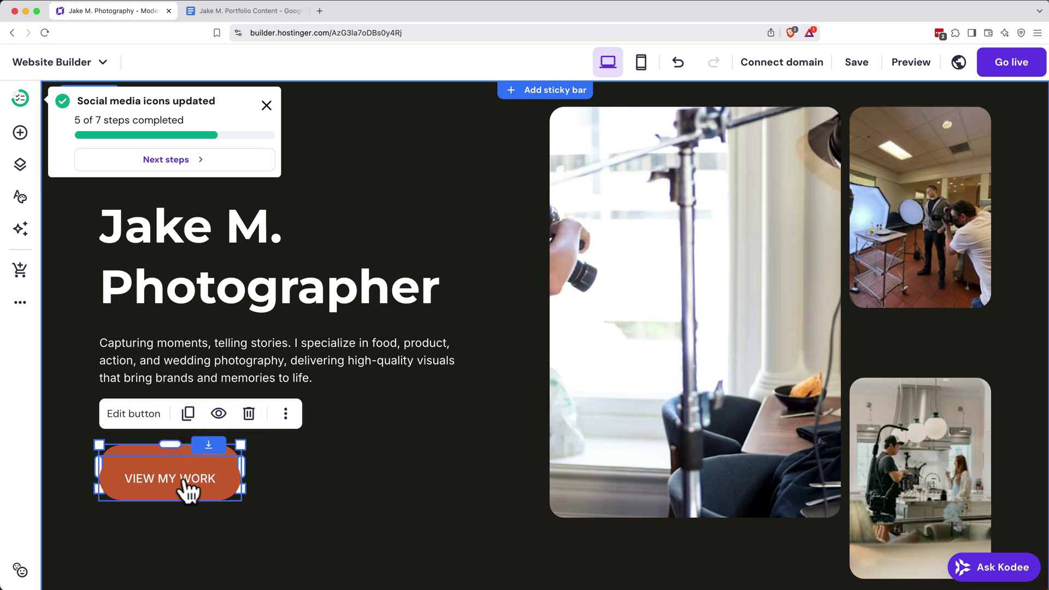
pyautogui.moveTo(188, 487); pyautogui.dragTo(336, 466)
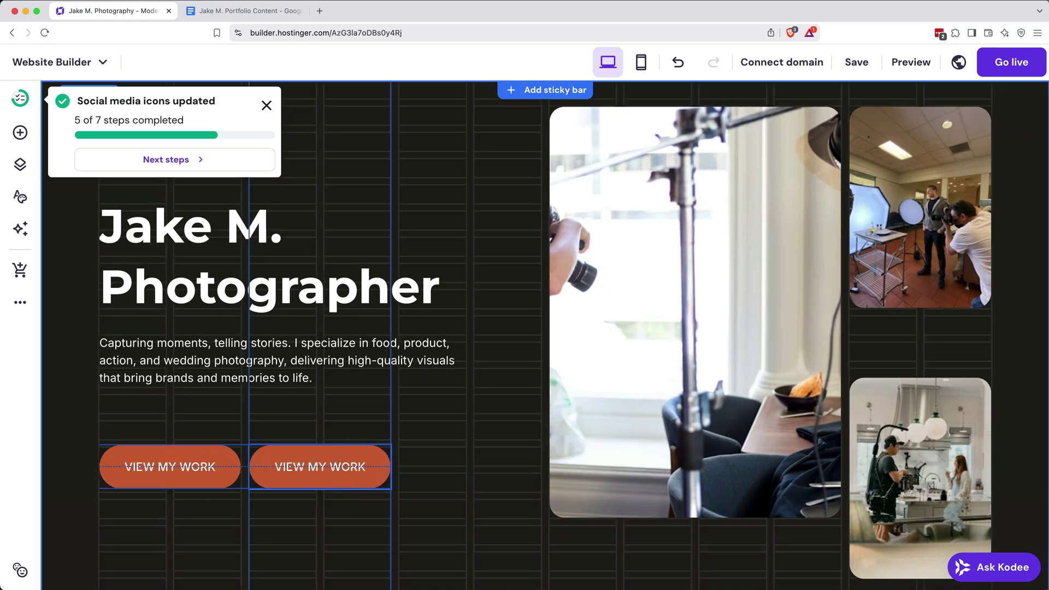
# Restyle the duplicated button with a transparent fill and an orange border of width 3, and set its text to "CONTACT ME"
pyautogui.click(306, 416)
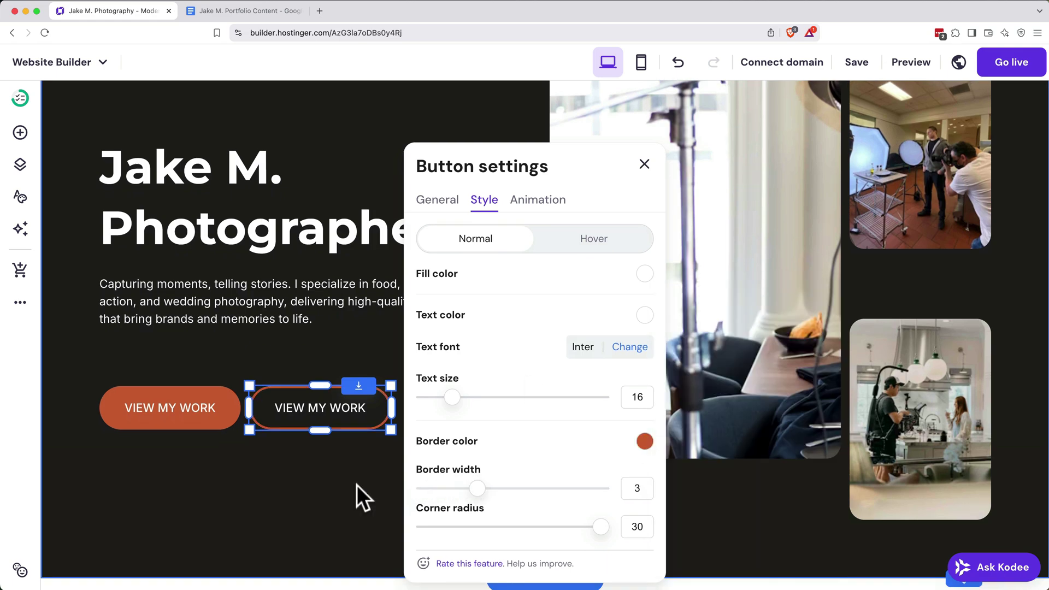
pyautogui.click(438, 200)
pyautogui.tripleClick(464, 267)
pyautogui.write('CONTACT ME')
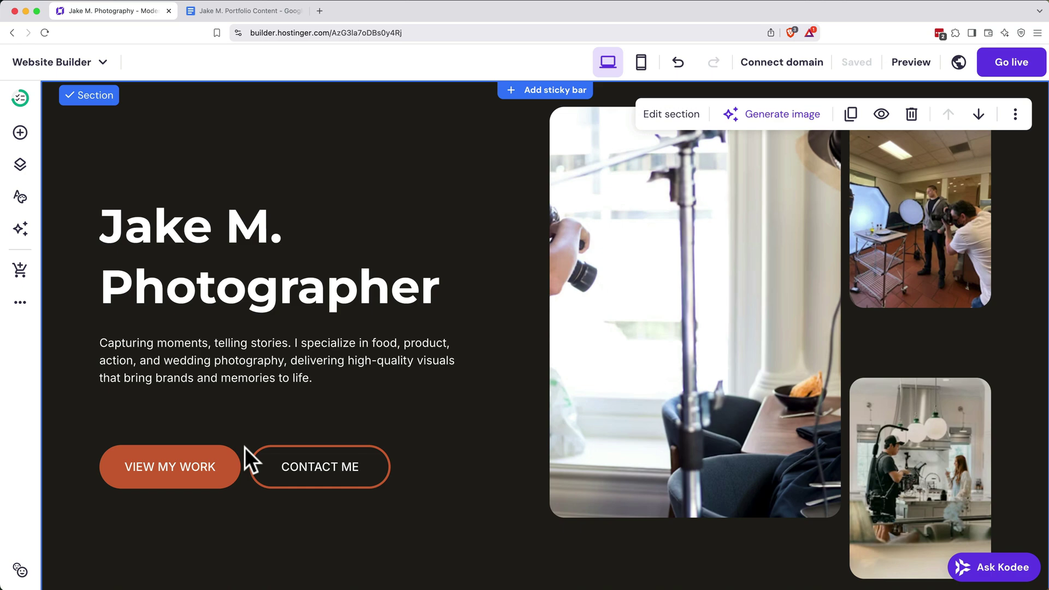
# Set the anchor name of the lower Gallery section, with the three-column images, to "gallery"
pyautogui.scroll(-15, 245, 447)
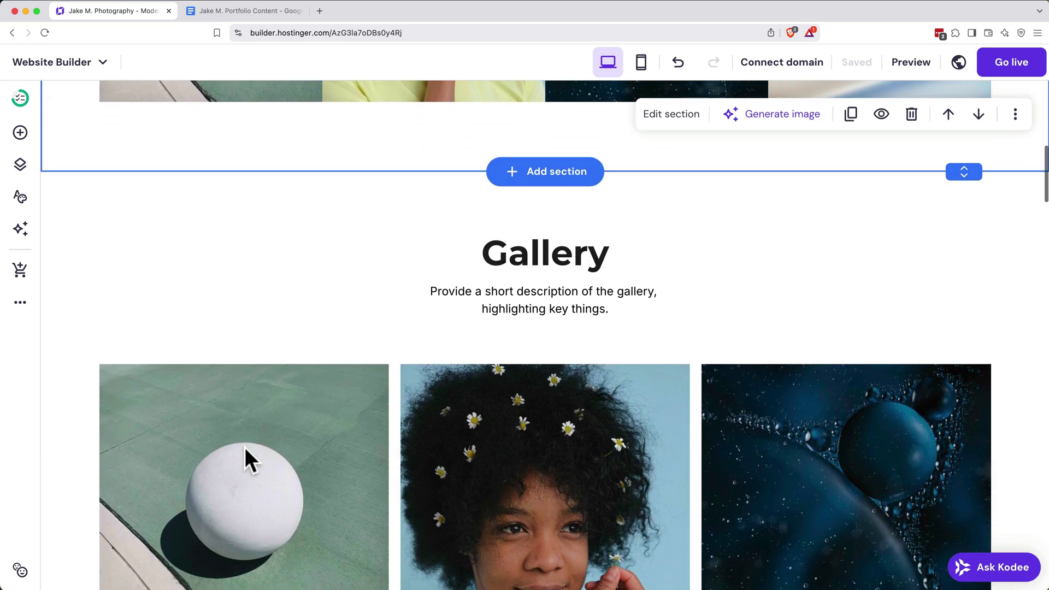
pyautogui.click(287, 301)
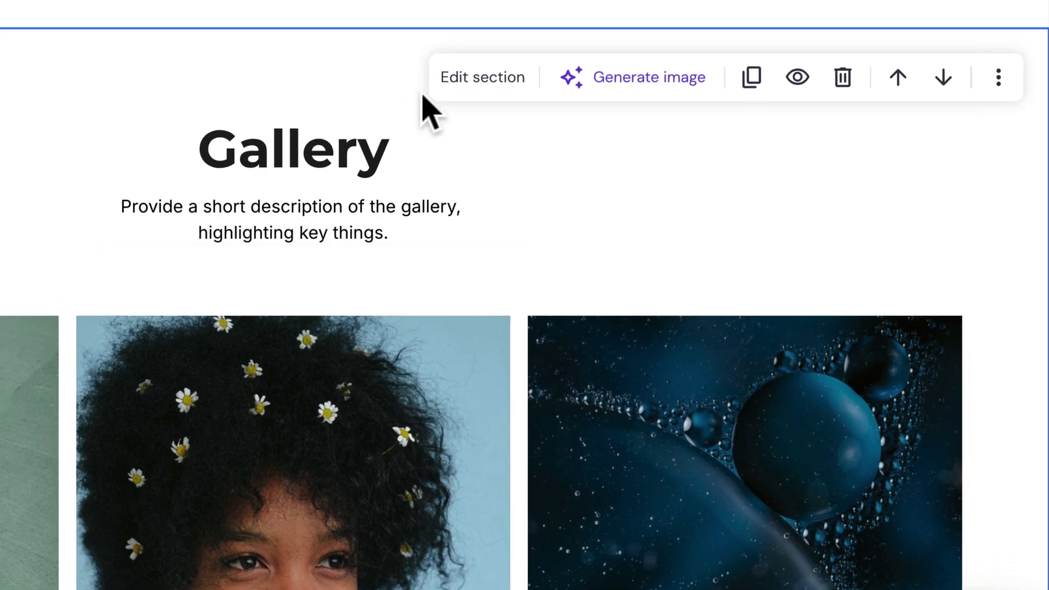
pyautogui.click(579, 148)
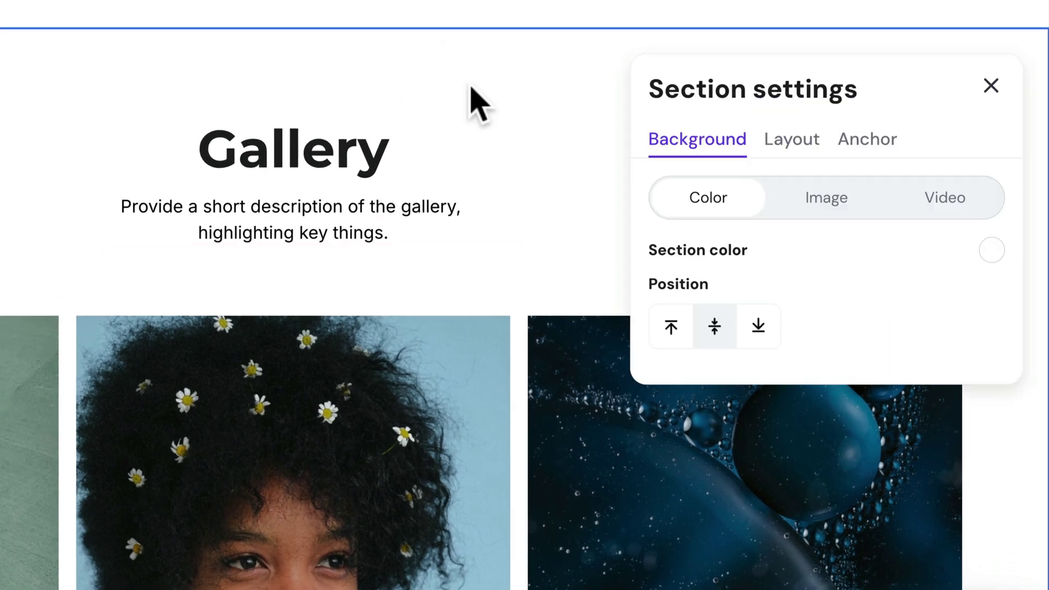
pyautogui.click(867, 143)
pyautogui.click(805, 234)
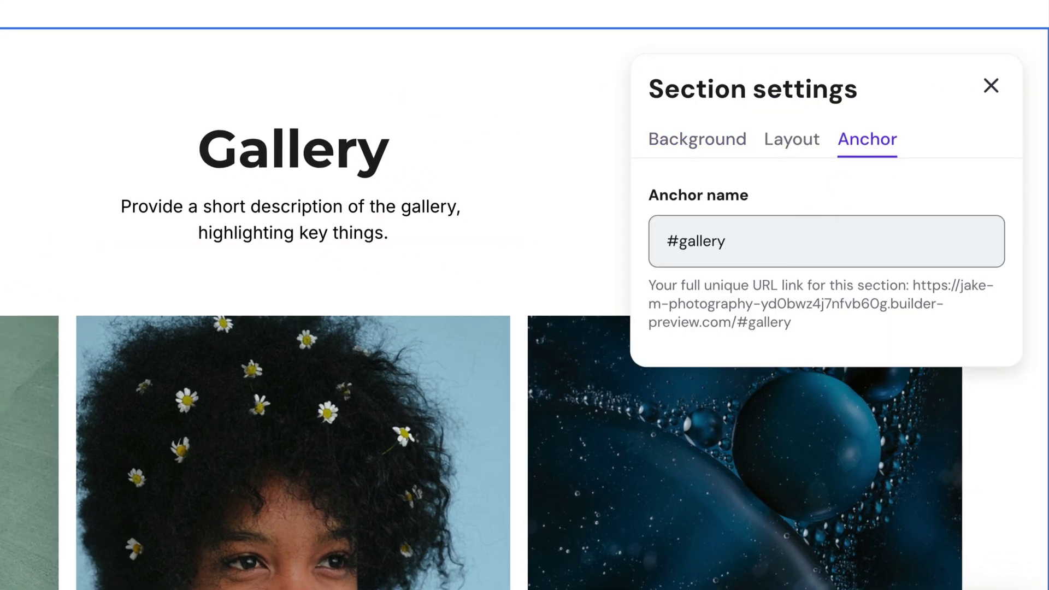
pyautogui.write('gallery')
pyautogui.click(992, 86)
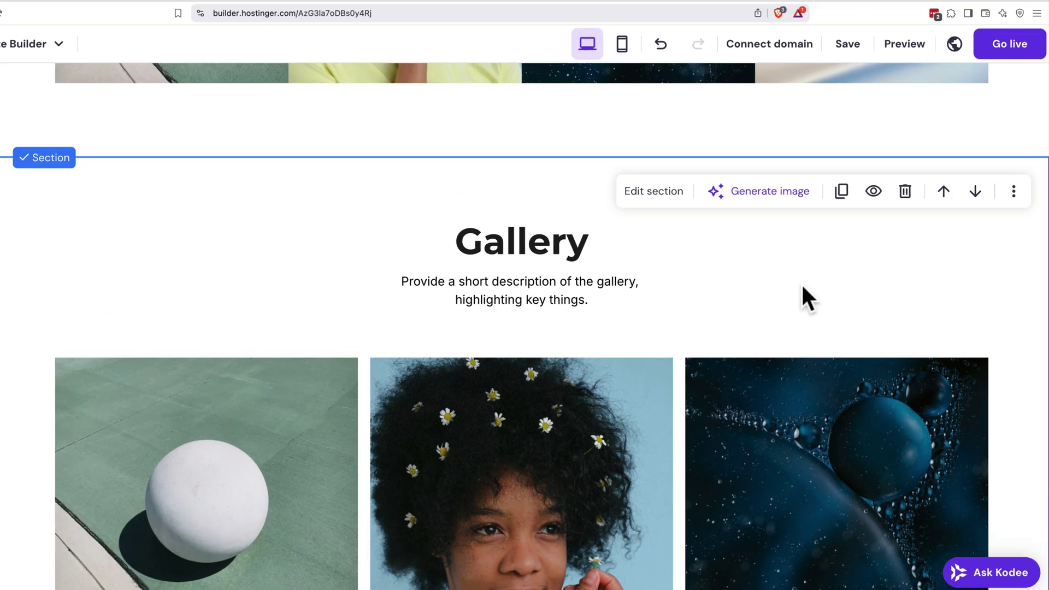
# Link the hero's VIEW MY WORK button to the gallery section instead of a web address
pyautogui.scroll(10, 941, 219)
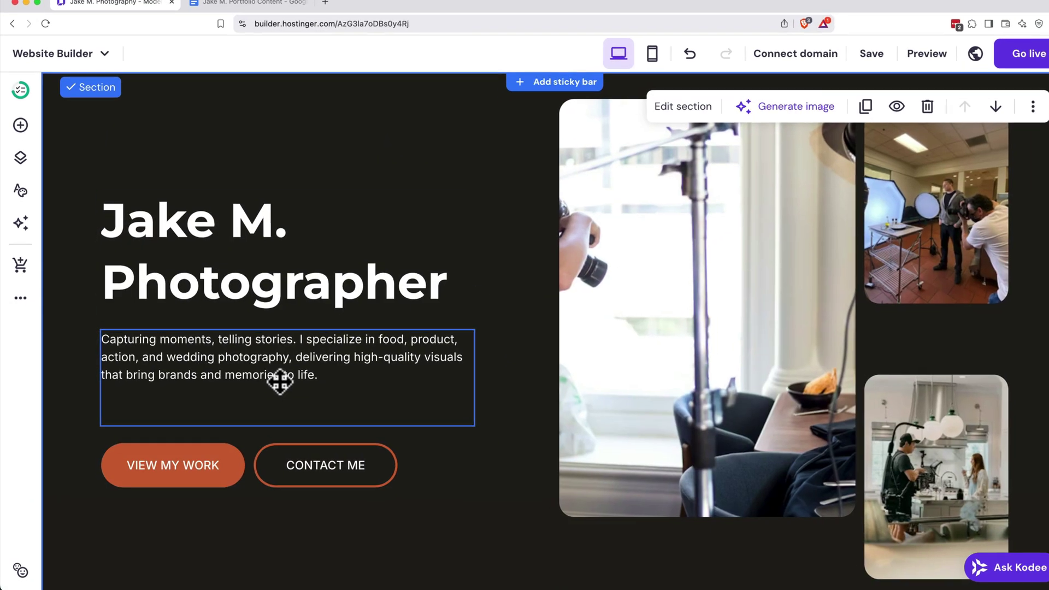
pyautogui.click(202, 473)
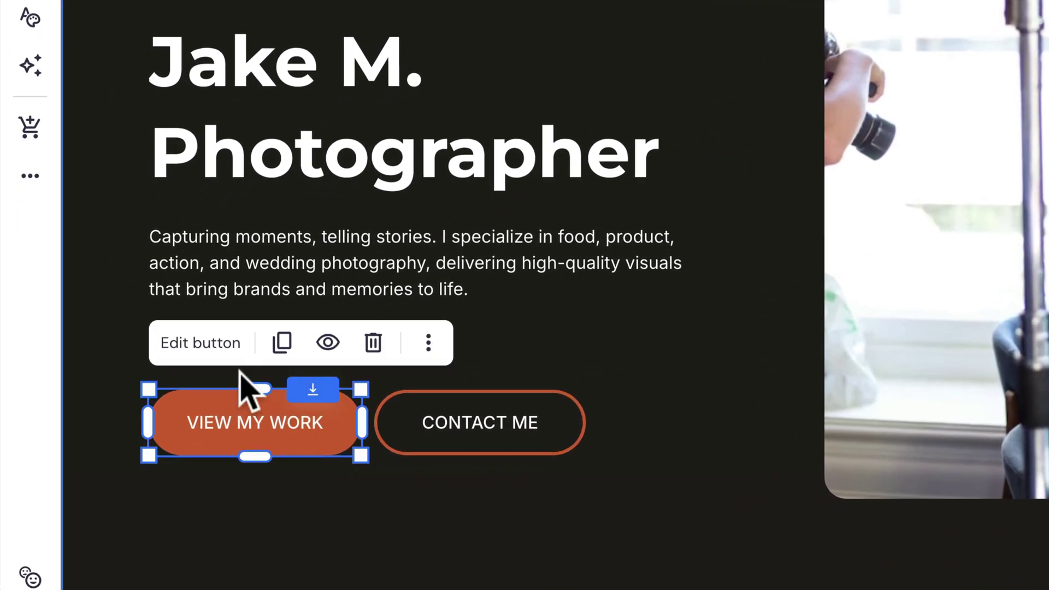
pyautogui.click(214, 346)
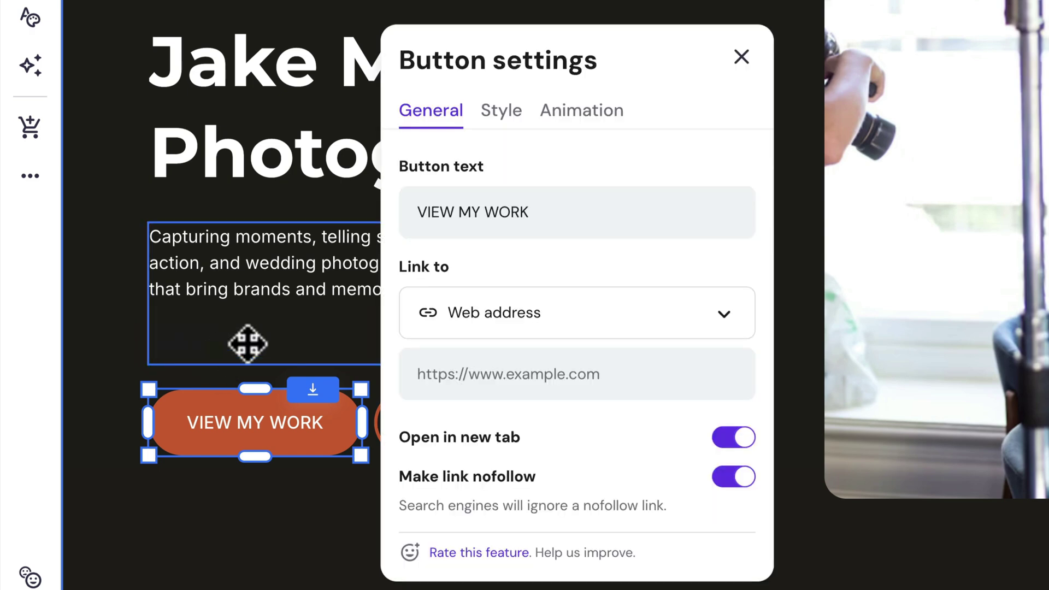
pyautogui.click(505, 317)
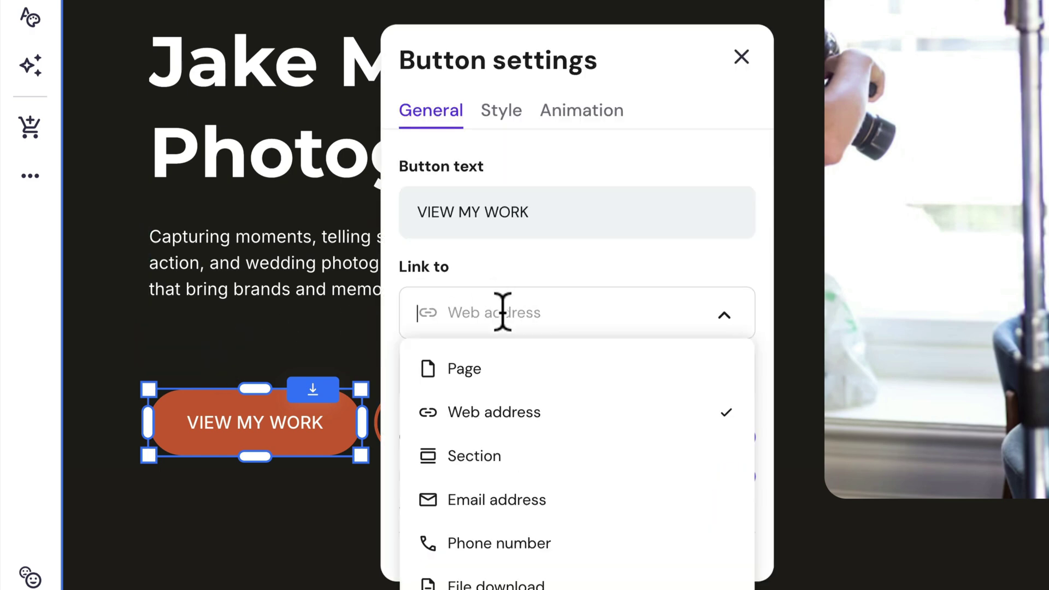
pyautogui.click(501, 455)
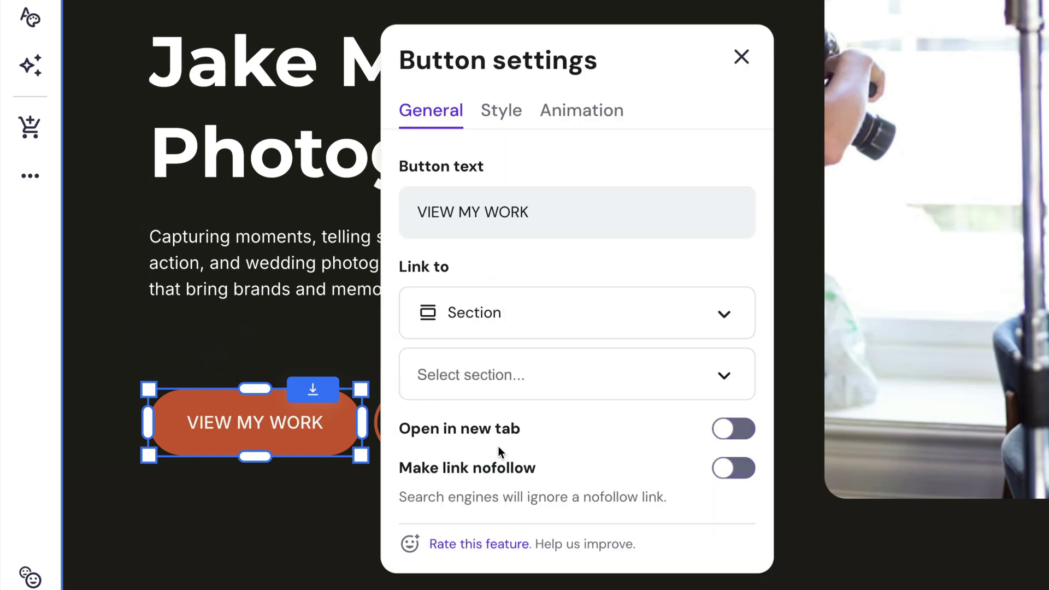
pyautogui.click(524, 384)
pyautogui.click(489, 508)
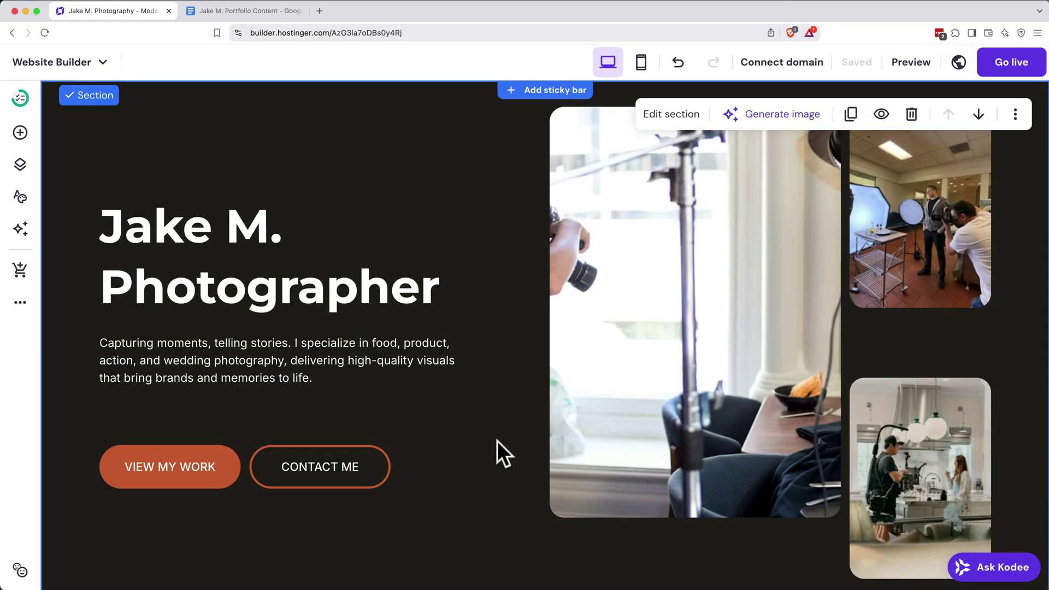
# Delete the three photos from the hero section and center its heading, paragraph and buttons
pyautogui.click(642, 332)
pyautogui.click(858, 114)
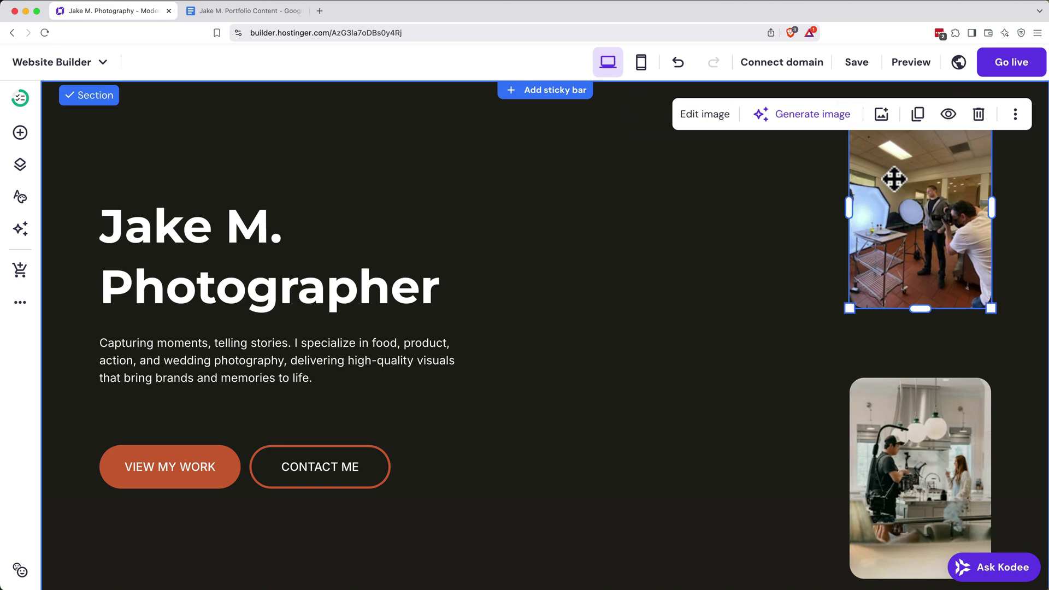
pyautogui.click(979, 114)
pyautogui.click(967, 393)
pyautogui.click(976, 345)
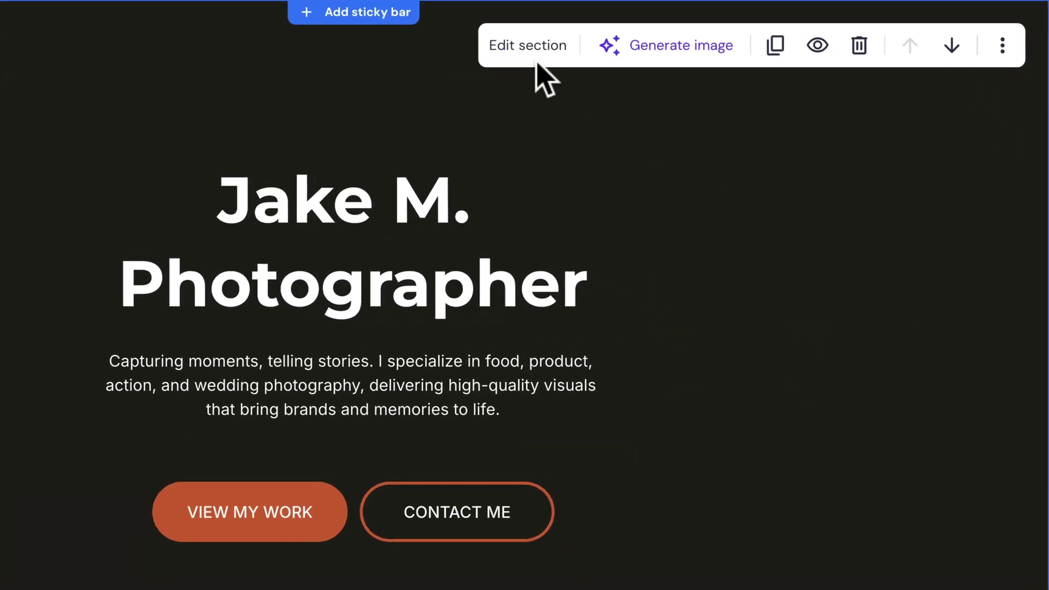
# Use the photo studio lighting image as the hero section's background and set its overlay opacity to 71%
pyautogui.click(533, 55)
pyautogui.click(847, 161)
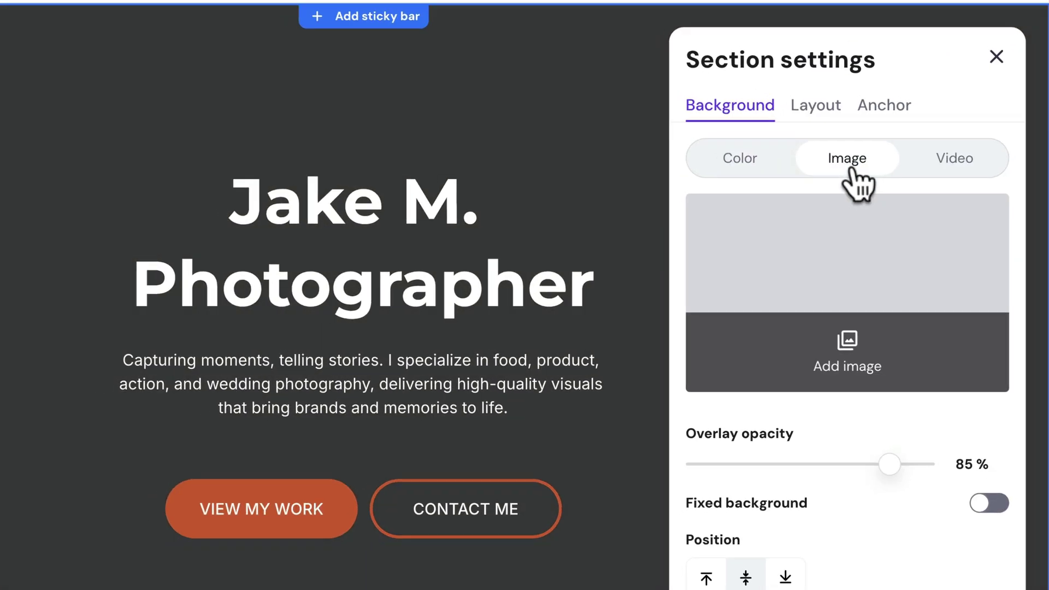
pyautogui.click(847, 352)
pyautogui.click(885, 137)
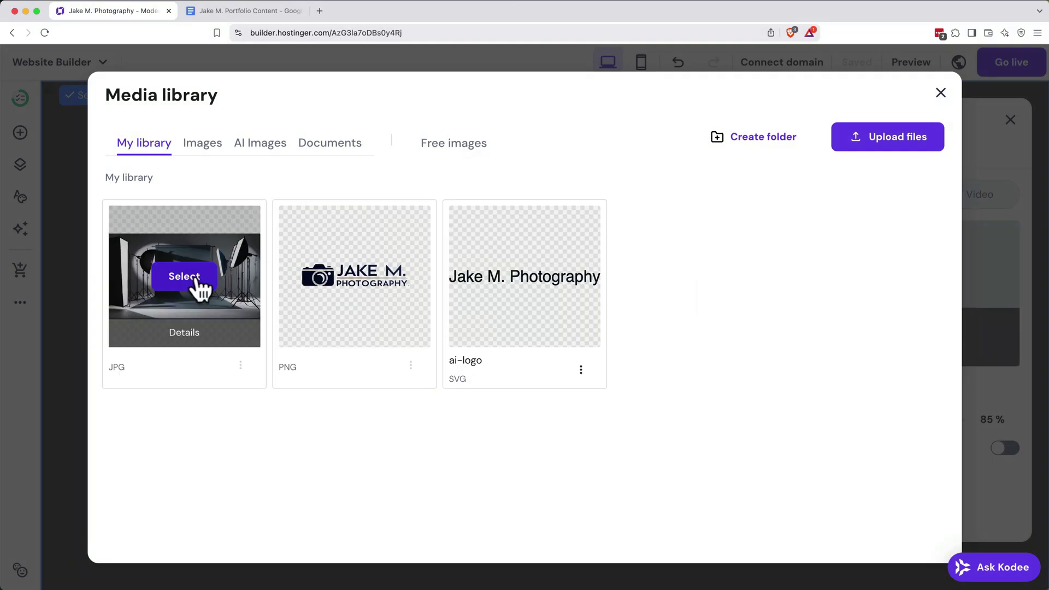
pyautogui.click(196, 282)
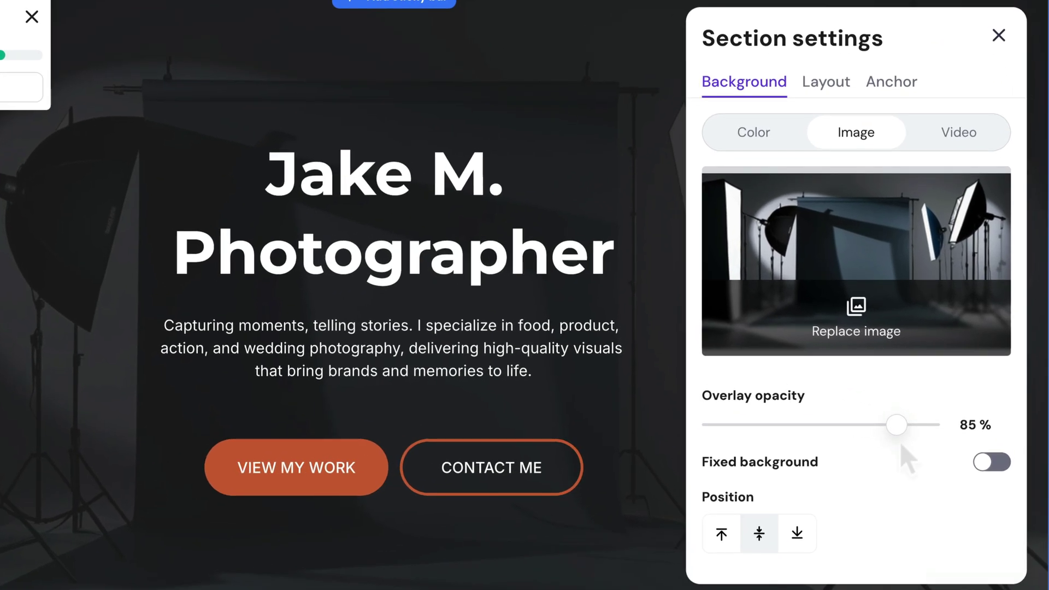
pyautogui.moveTo(932, 420); pyautogui.dragTo(865, 427)
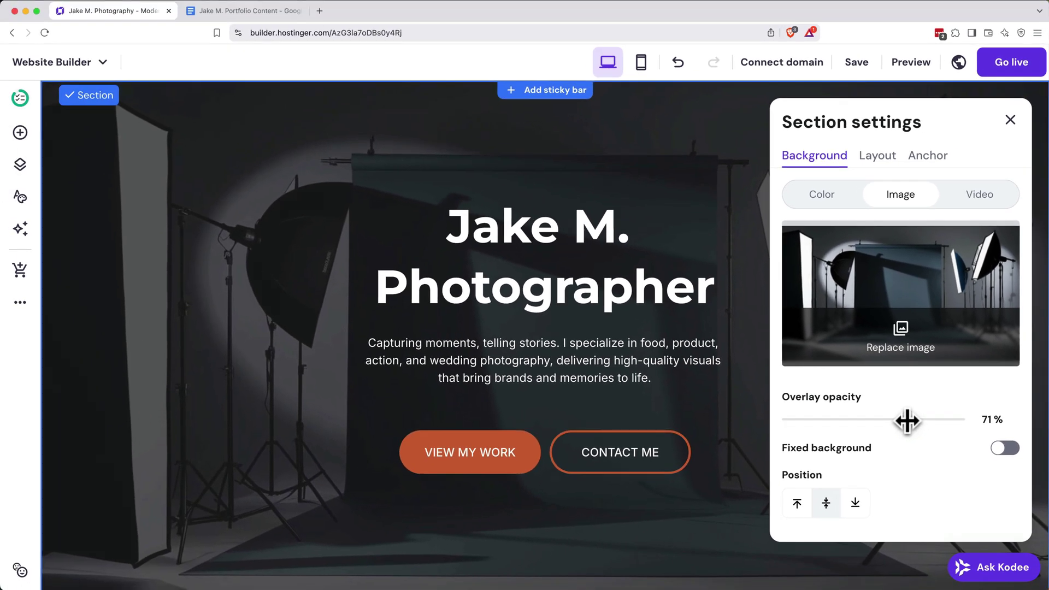
pyautogui.press('Escape')
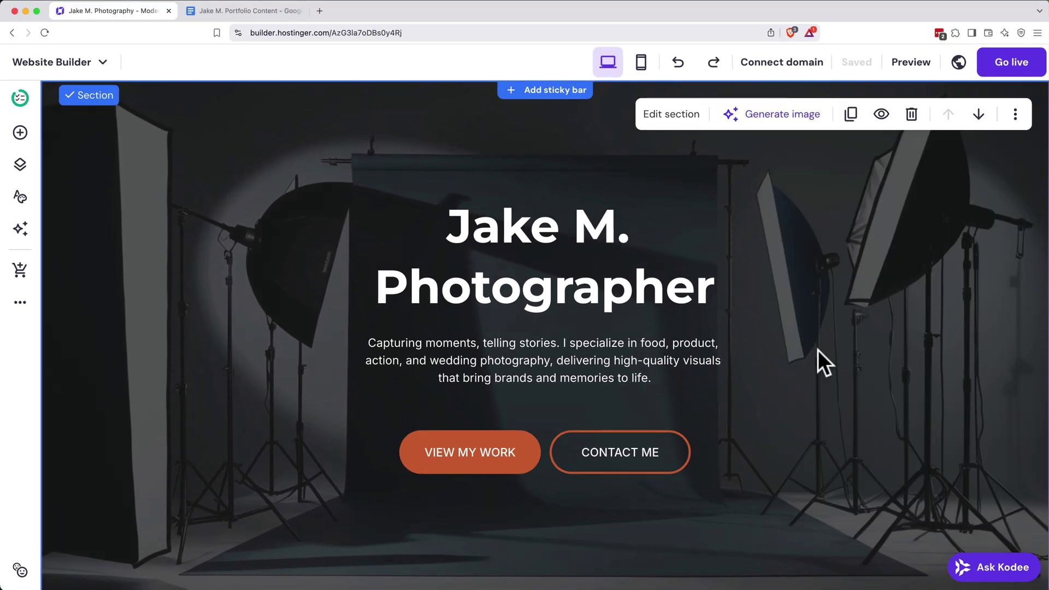
# Delete all four placeholder images from the upper Gallery section's gallery
pyautogui.scroll(-8, 818, 351)
pyautogui.scroll(-2, 818, 350)
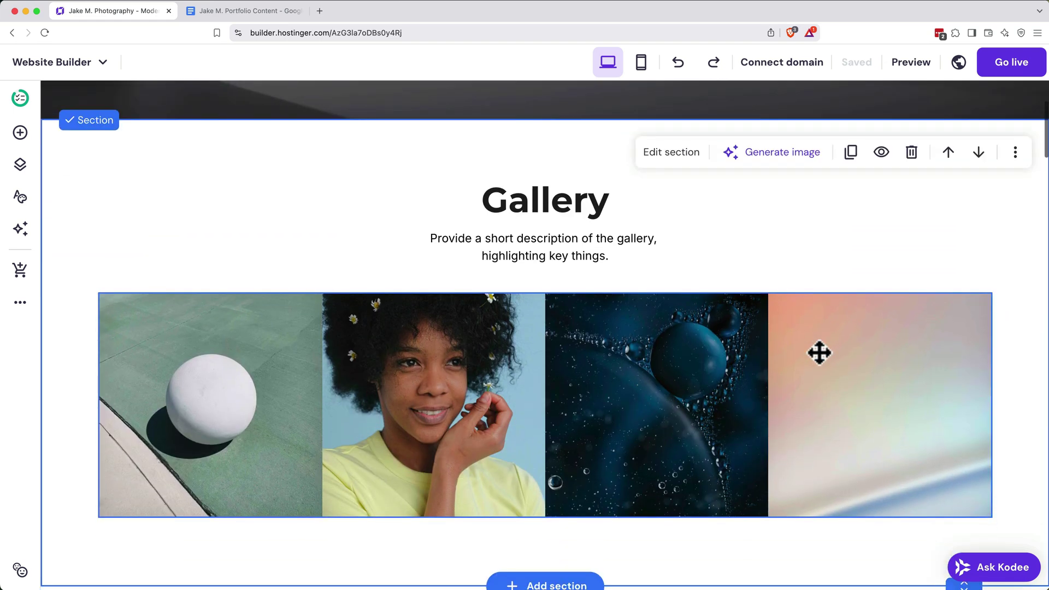
pyautogui.click(734, 323)
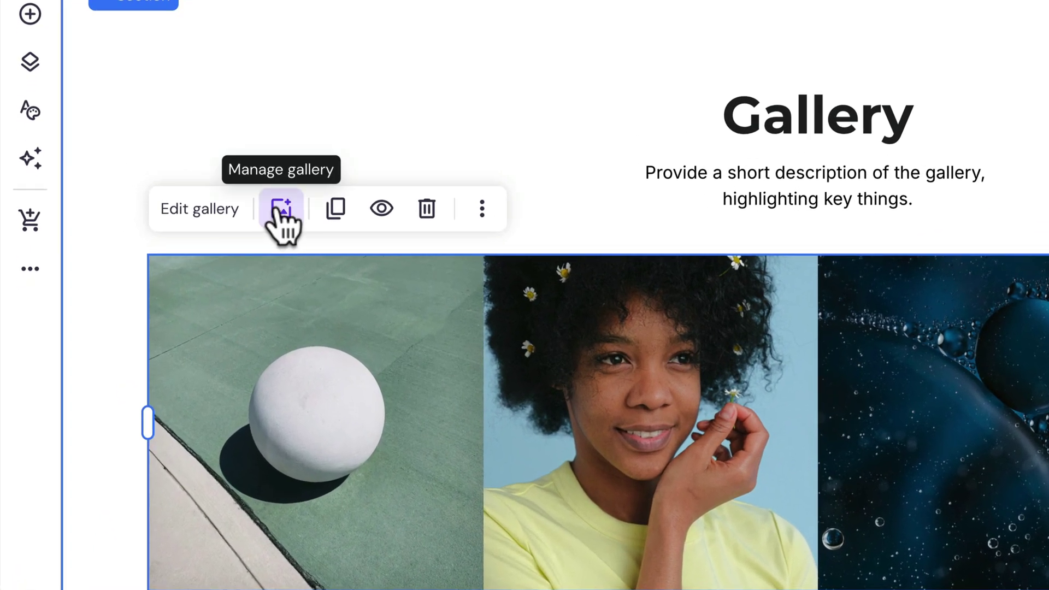
pyautogui.click(269, 216)
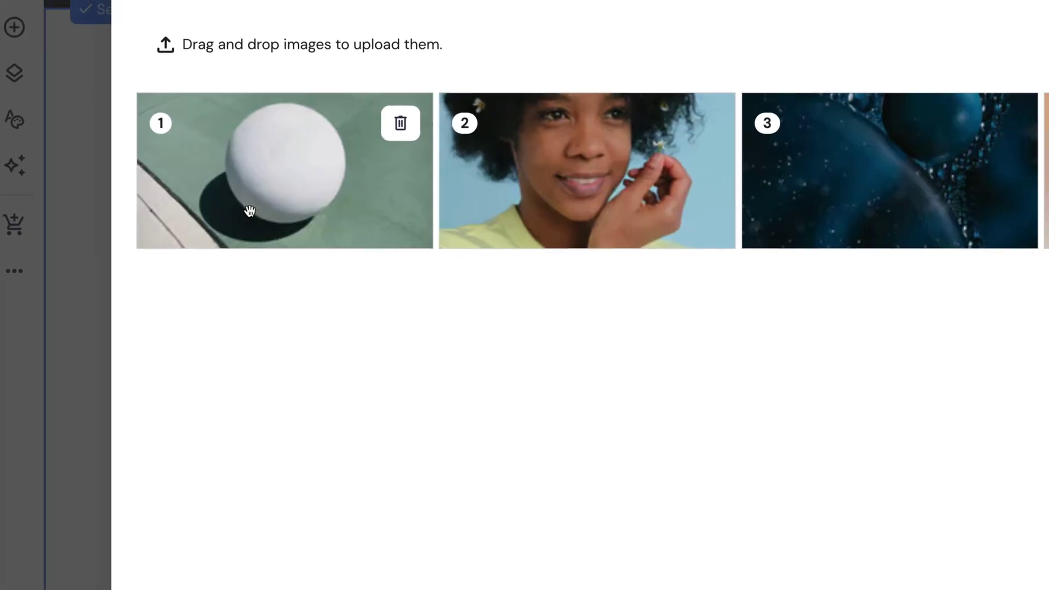
pyautogui.click(254, 164)
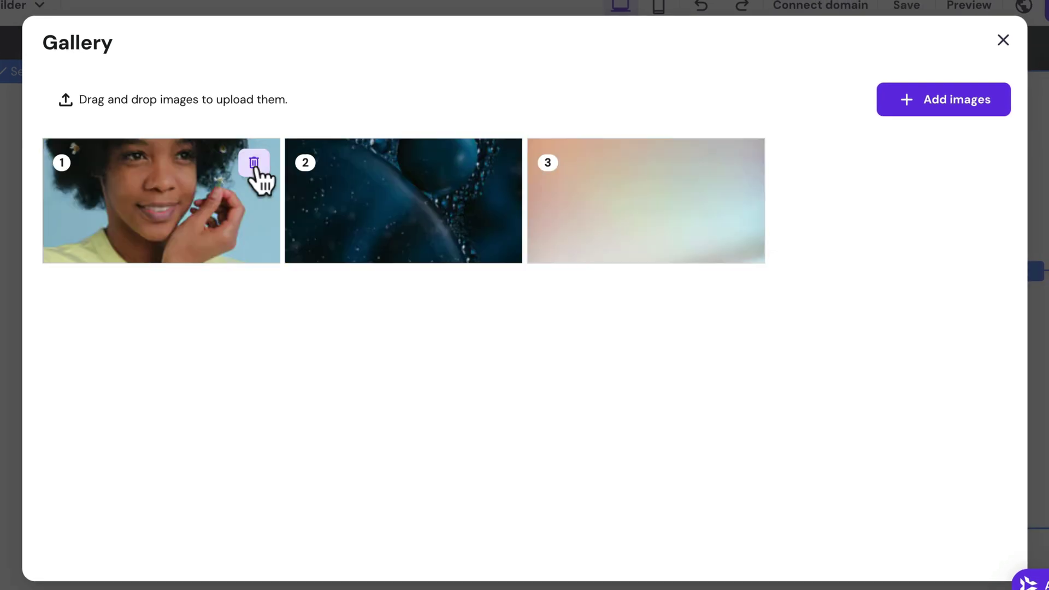
pyautogui.click(254, 164)
pyautogui.click(254, 164)
pyautogui.click(254, 164)
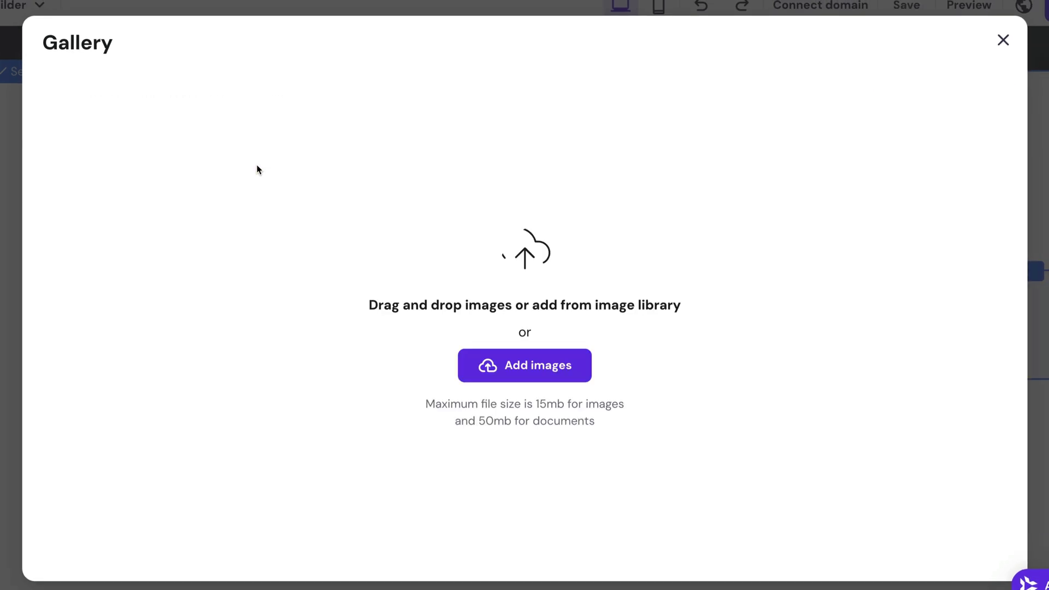
# Add the eight client logo images to the gallery and move the Ever After Events logo ahead of Fresh Bite Catering
pyautogui.click(508, 371)
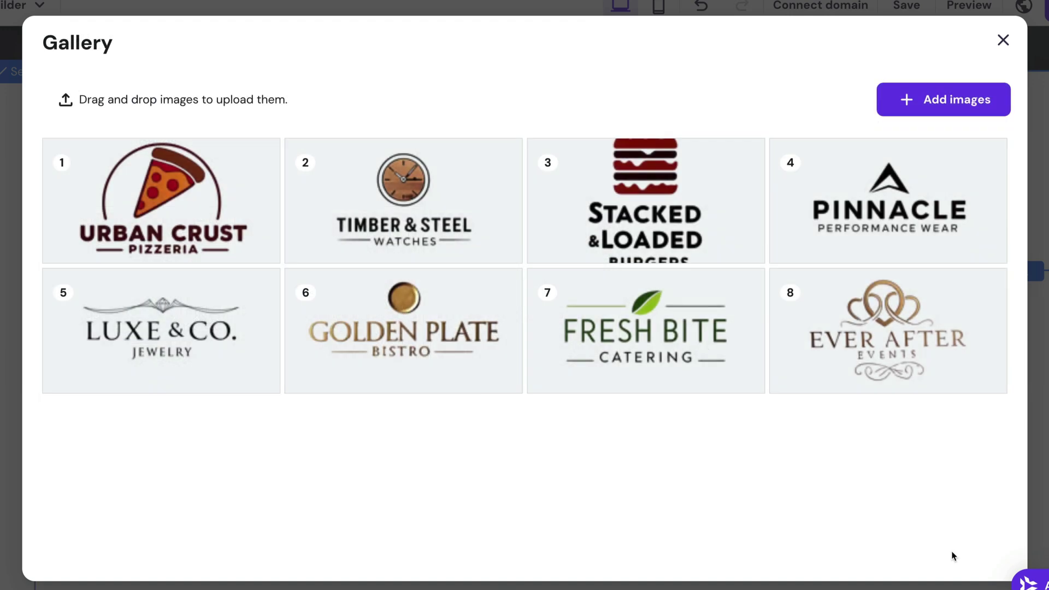
pyautogui.moveTo(914, 368); pyautogui.dragTo(601, 369)
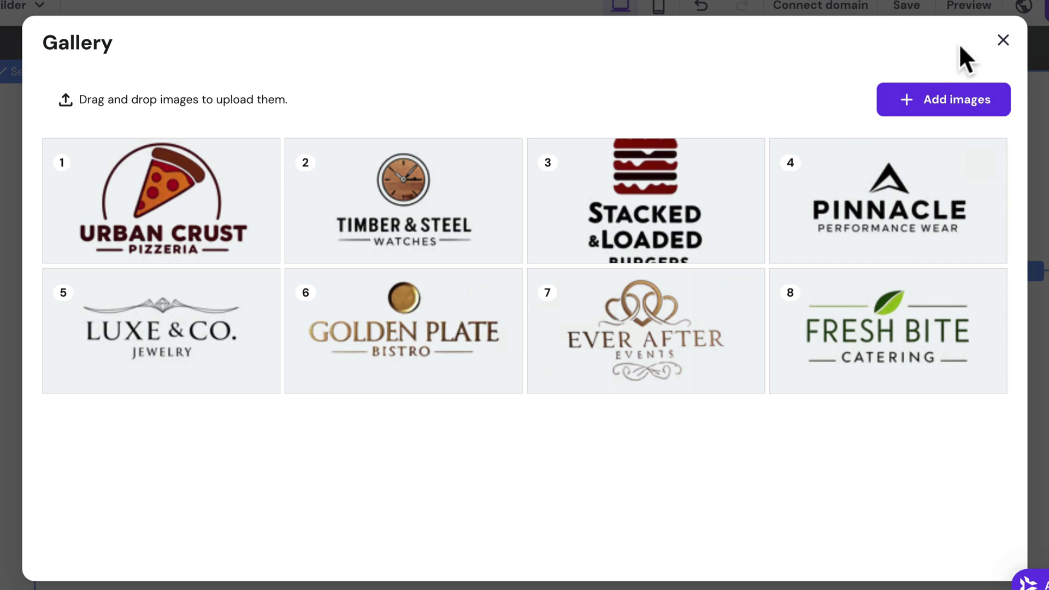
# Close the image manager and set the client logo gallery's grid layout to 8 items per row
pyautogui.click(1003, 41)
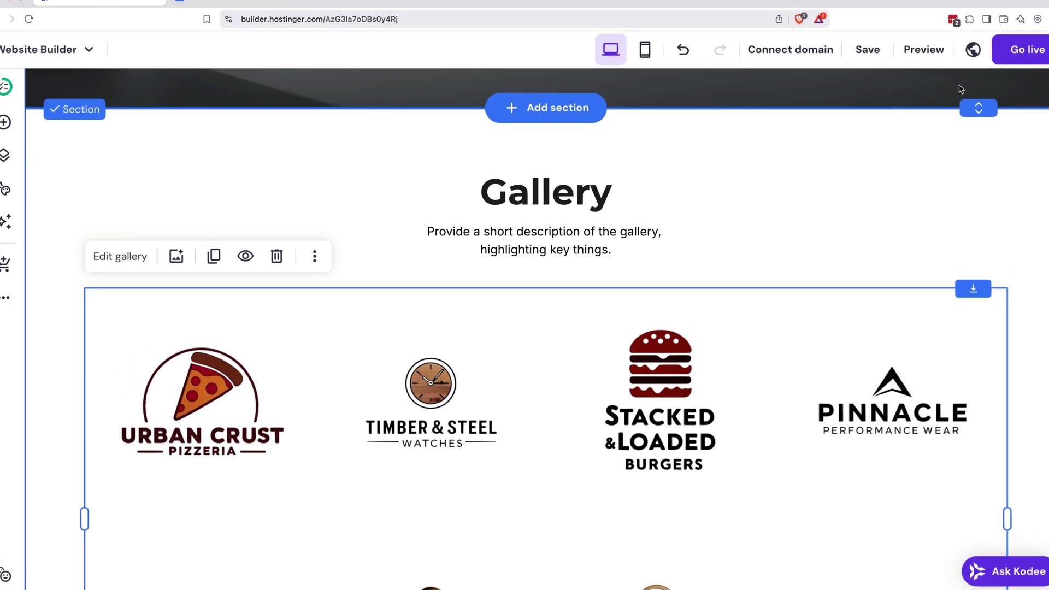
pyautogui.scroll(-2, 835, 272)
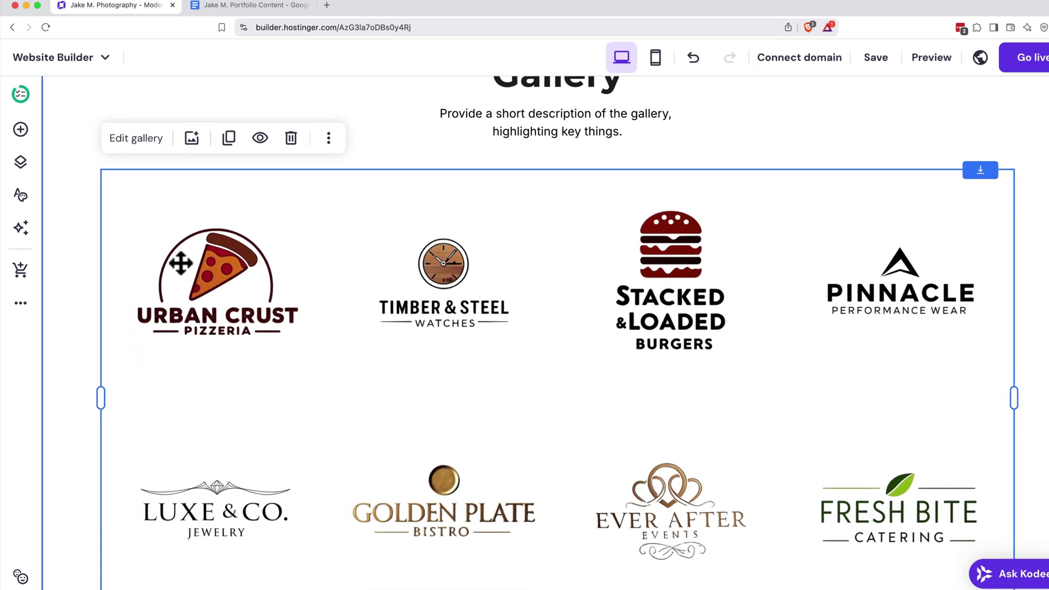
pyautogui.click(132, 141)
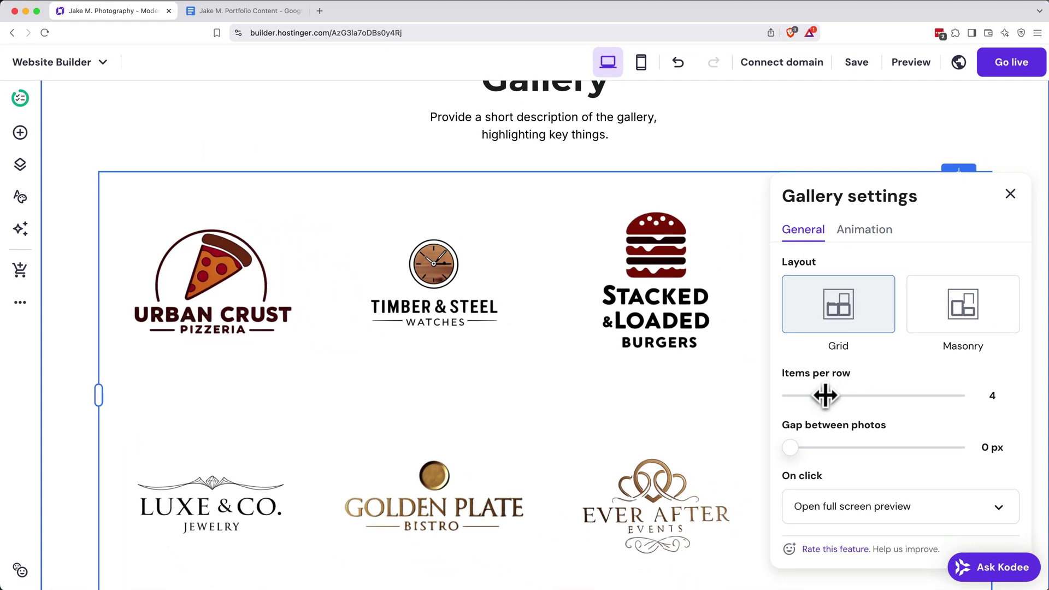
pyautogui.moveTo(826, 396); pyautogui.dragTo(866, 397)
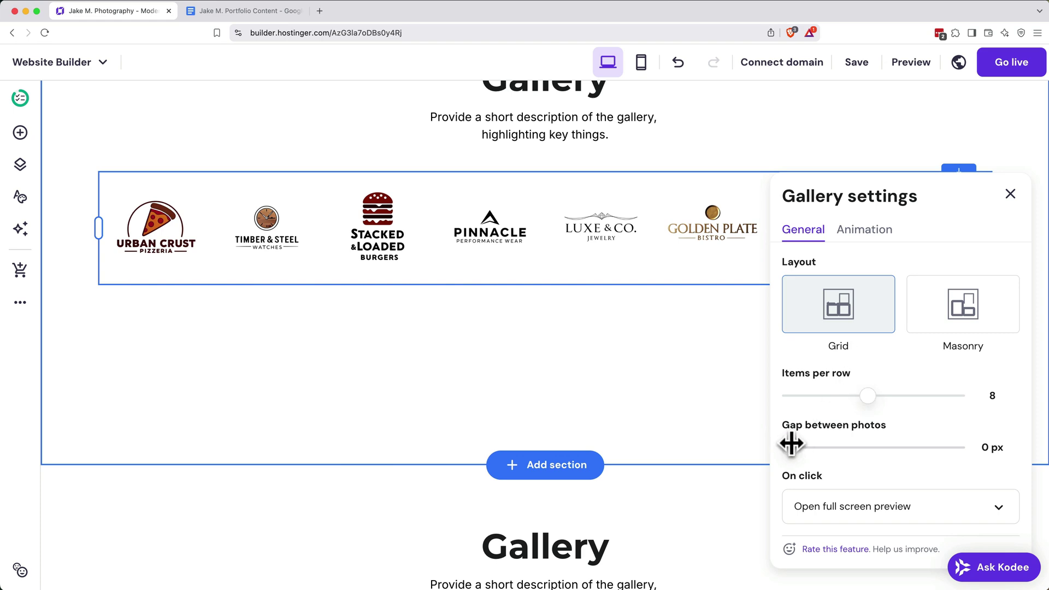
# Delete the heading and description text above the client logo gallery
pyautogui.scroll(2, 547, 328)
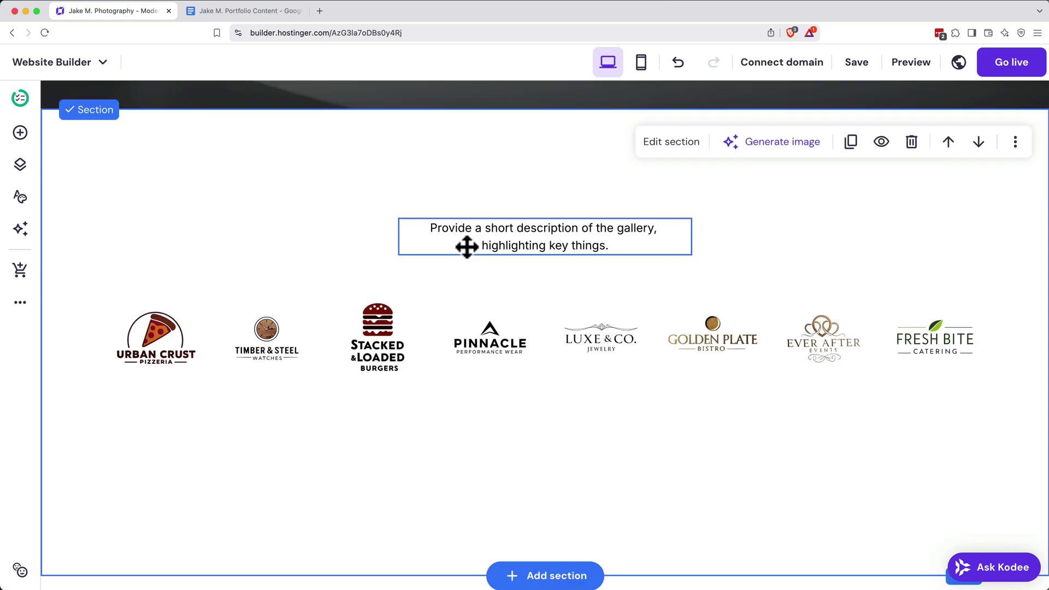
pyautogui.click(476, 243)
pyautogui.click(616, 188)
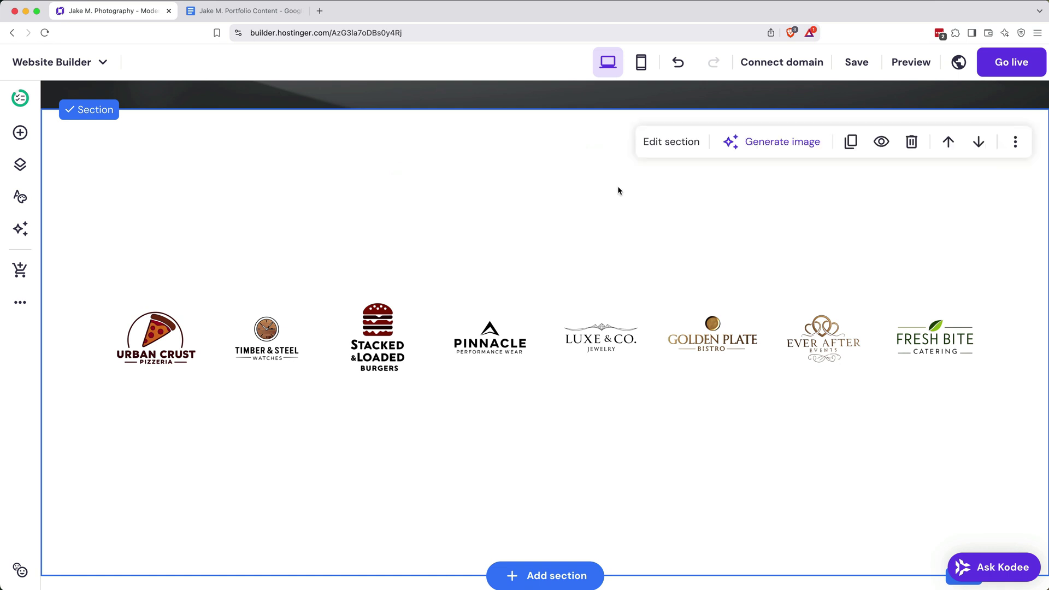
# Move the client logo gallery up to the top of its section and reduce the section height to fit the logos
pyautogui.click(579, 343)
pyautogui.moveTo(579, 343); pyautogui.dragTo(582, 186)
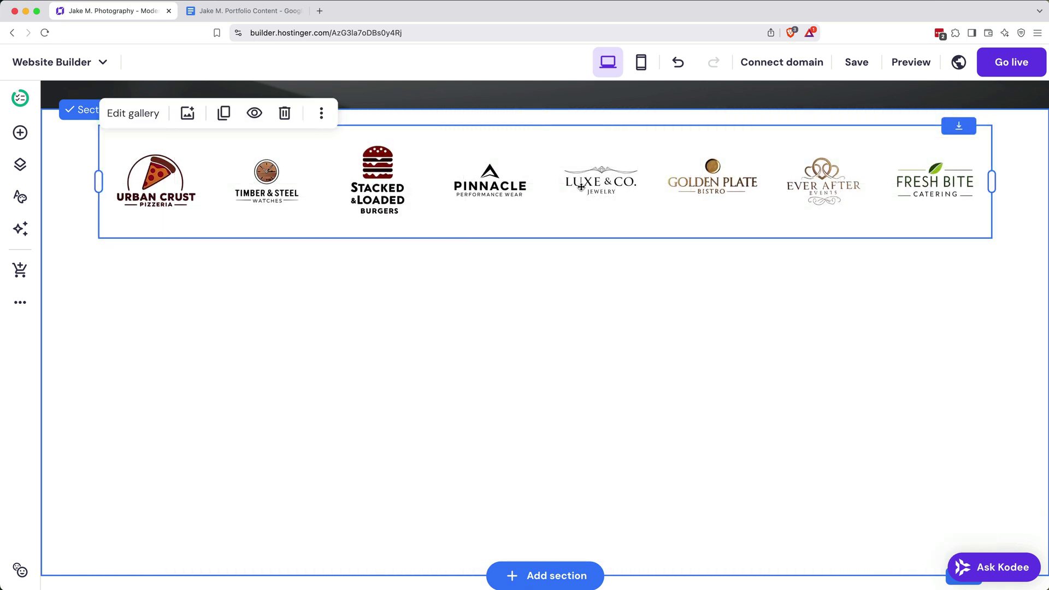
pyautogui.scroll(-1, 612, 307)
pyautogui.moveTo(956, 535); pyautogui.dragTo(995, 226)
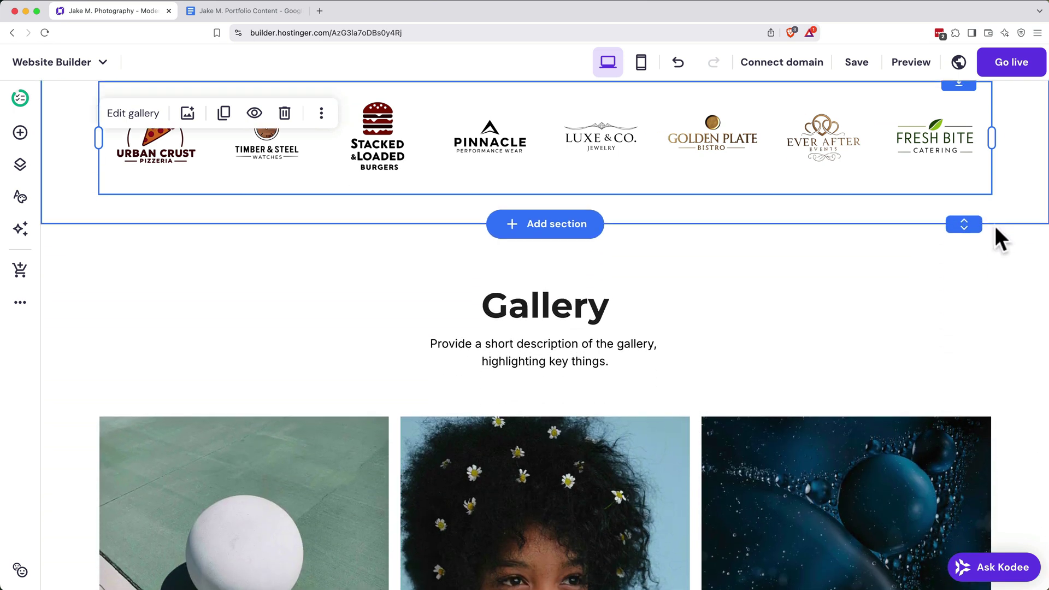
pyautogui.scroll(4, 884, 270)
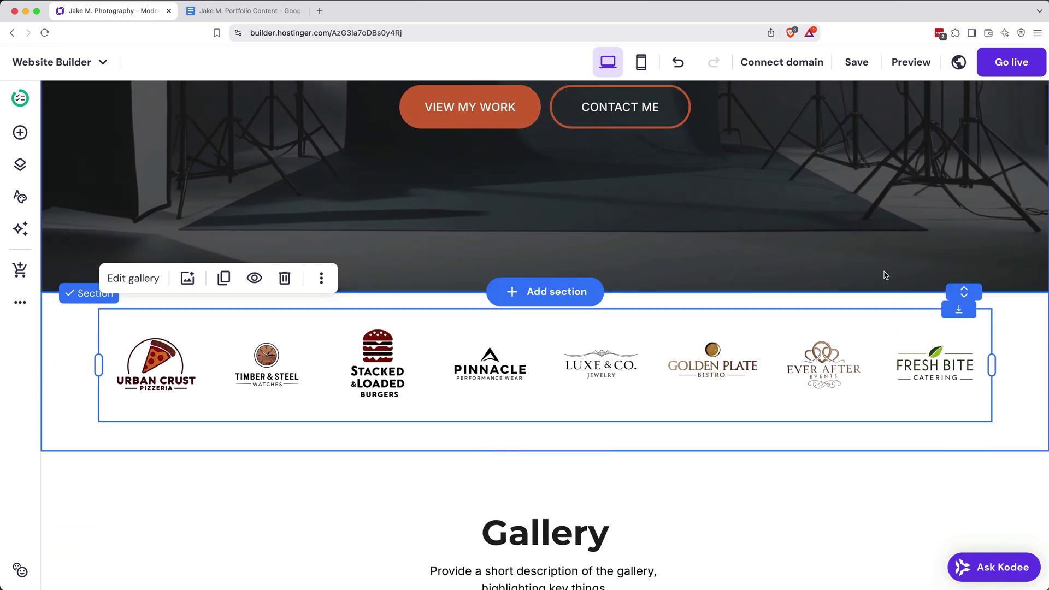
# Browse the Projects templates offered for a new section directly below the client logos
pyautogui.scroll(-7, 884, 273)
pyautogui.scroll(-1, 544, 335)
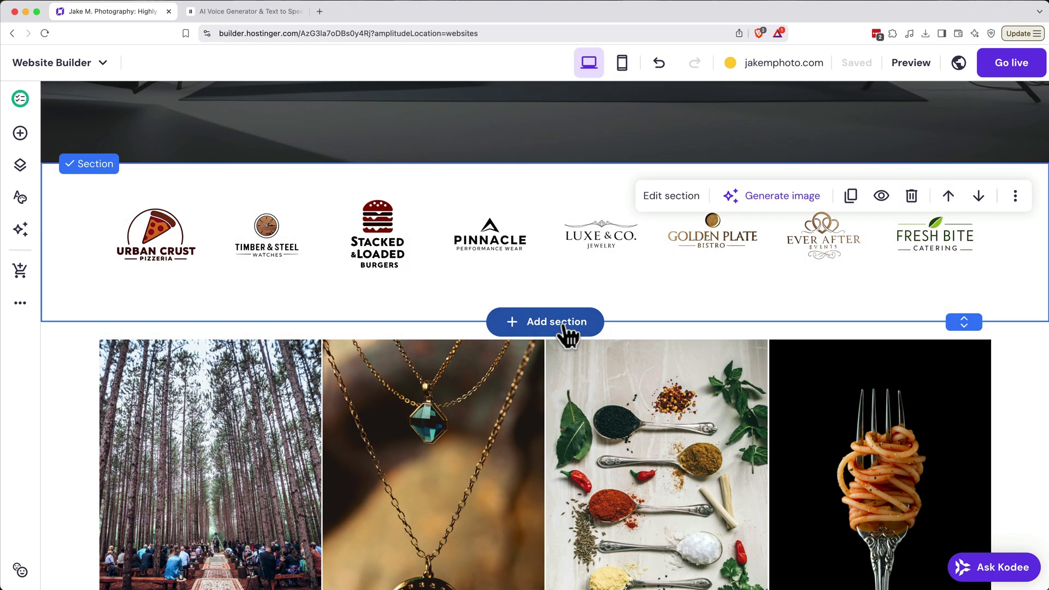
pyautogui.click(565, 327)
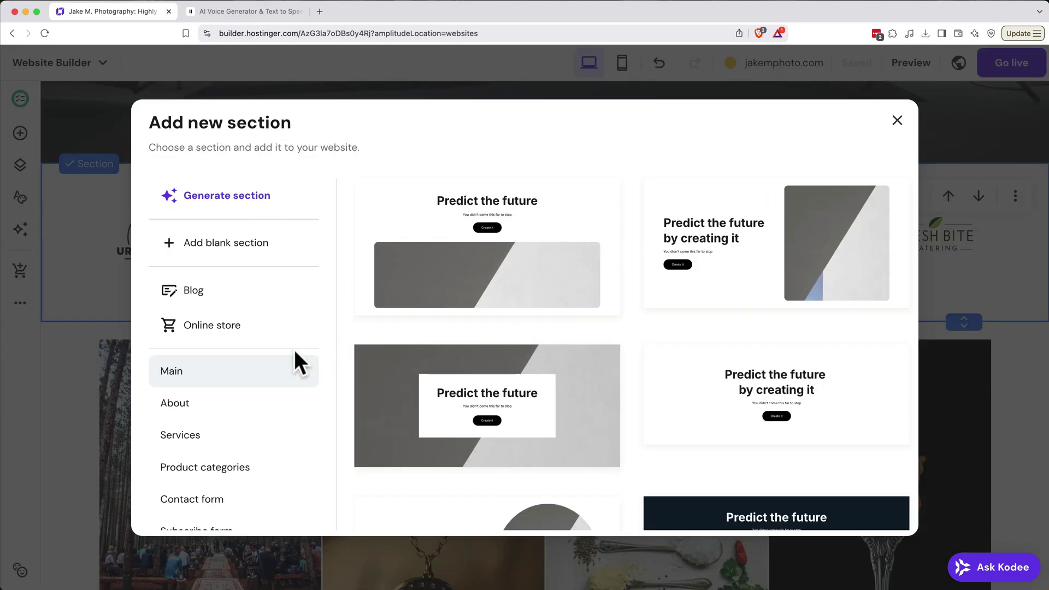
pyautogui.scroll(-5, 257, 373)
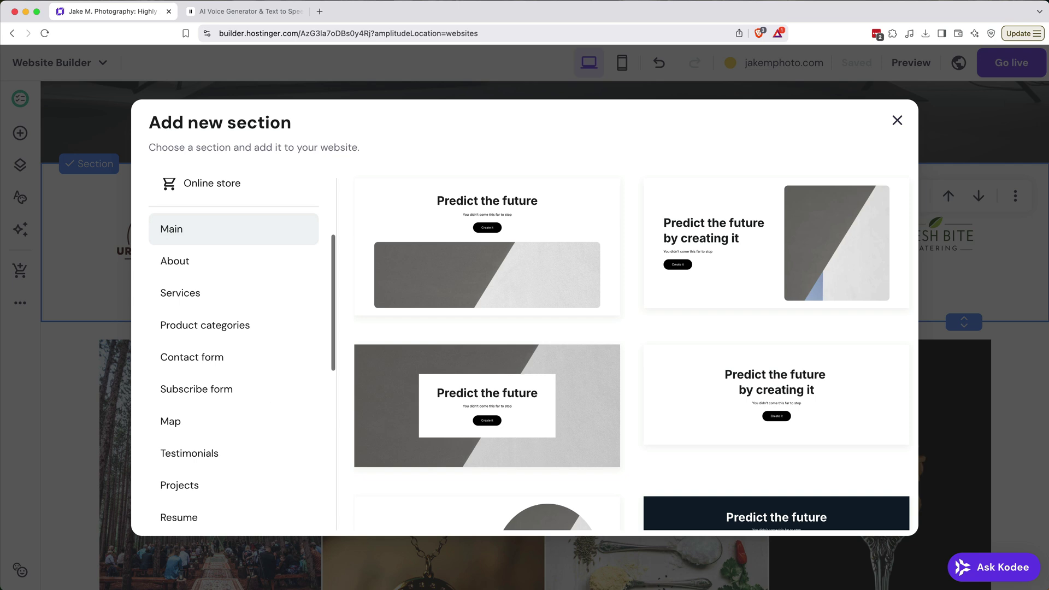
pyautogui.click(212, 488)
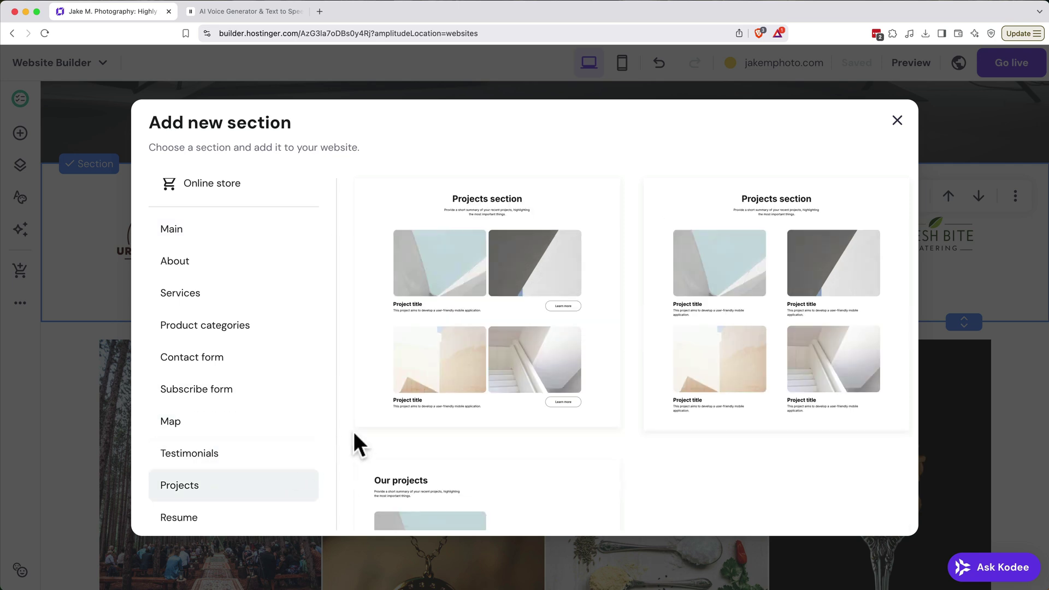
pyautogui.scroll(-5, 442, 389)
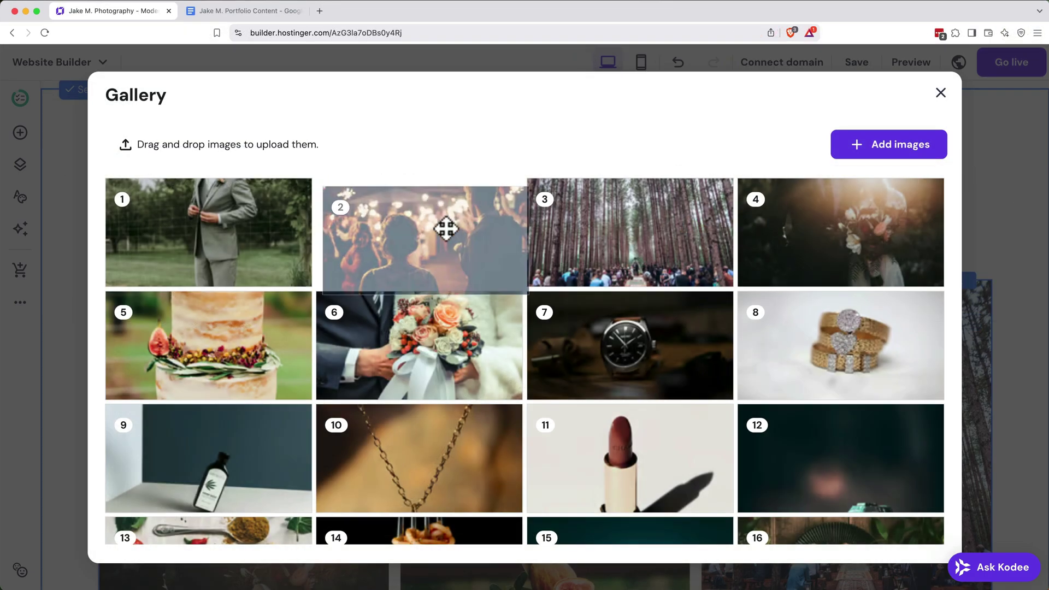
# Reorder the portfolio gallery's photos into a mix of subjects, beginning with the forest ceremony, necklace, spices and spaghetti fork
pyautogui.moveTo(445, 227); pyautogui.dragTo(709, 485)
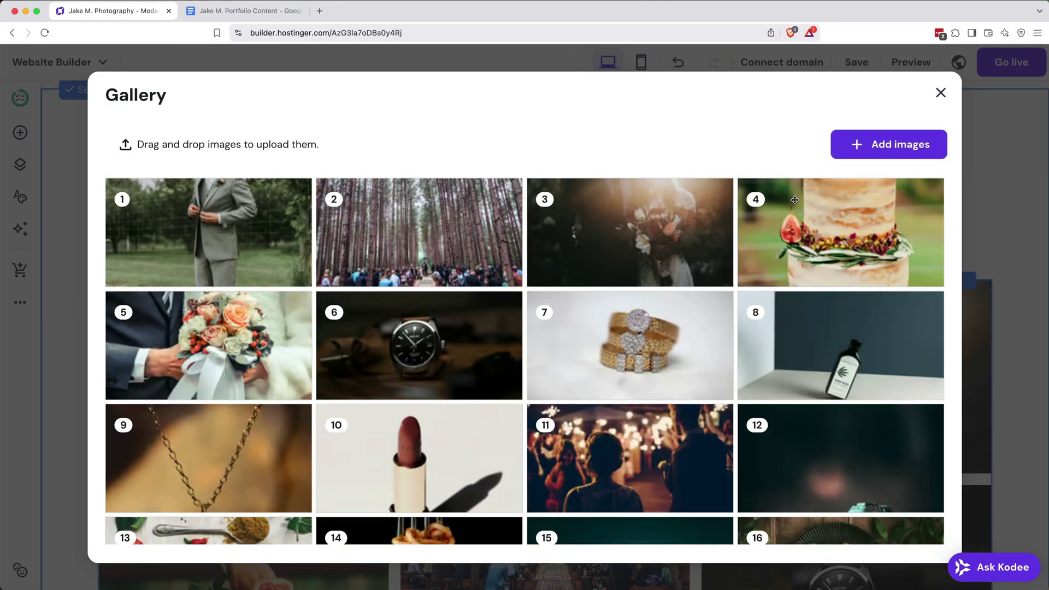
pyautogui.moveTo(793, 229); pyautogui.dragTo(492, 449)
pyautogui.moveTo(574, 241); pyautogui.dragTo(475, 472)
pyautogui.moveTo(810, 307); pyautogui.dragTo(419, 533)
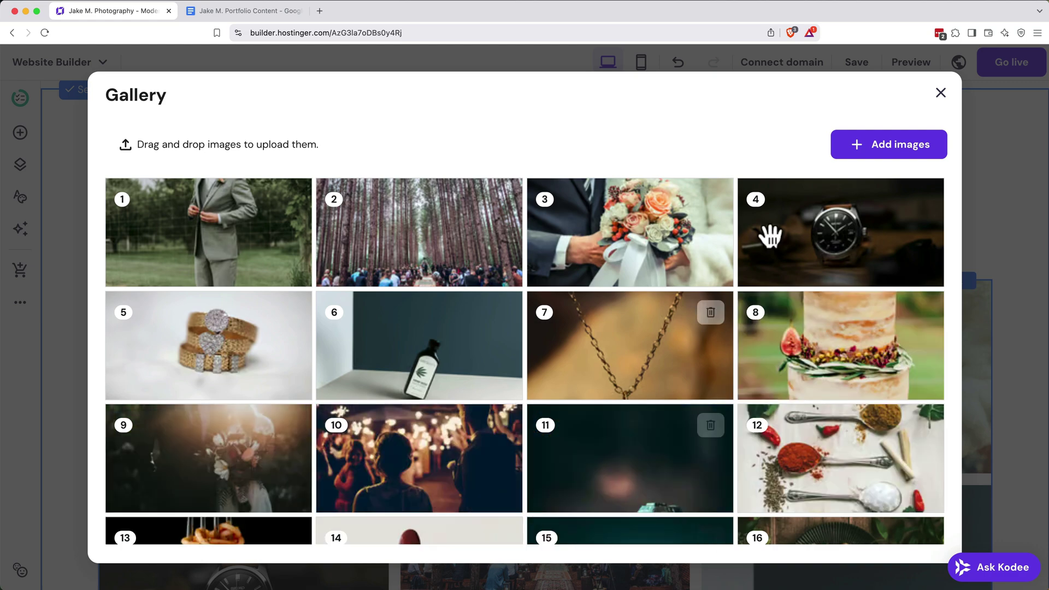
pyautogui.moveTo(768, 234); pyautogui.dragTo(534, 529)
pyautogui.moveTo(202, 239); pyautogui.dragTo(468, 495)
pyautogui.moveTo(434, 270); pyautogui.dragTo(492, 533)
pyautogui.moveTo(698, 186); pyautogui.dragTo(562, 563)
pyautogui.moveTo(829, 251); pyautogui.dragTo(464, 530)
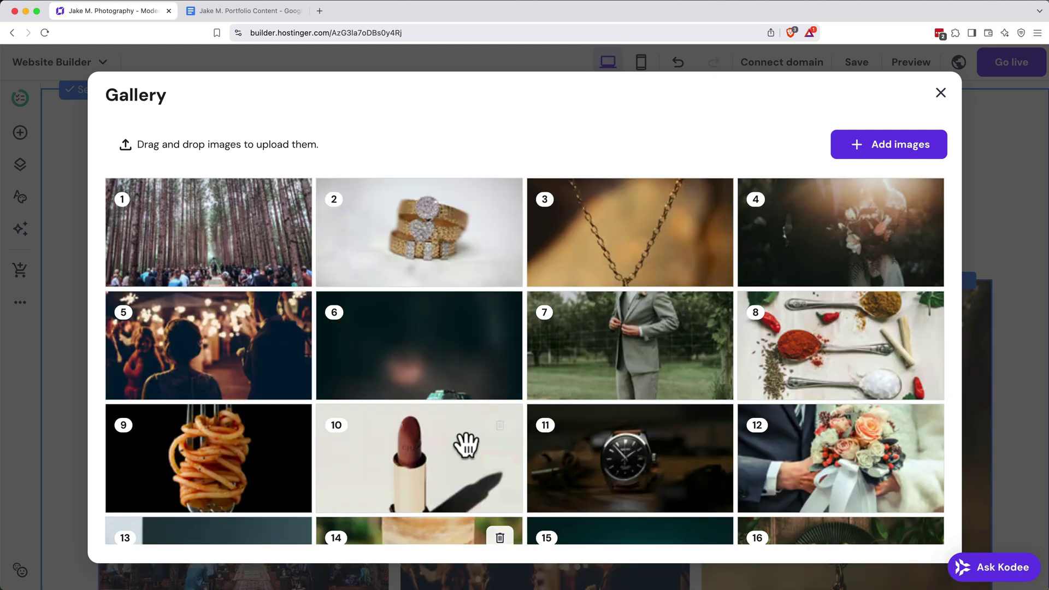
pyautogui.moveTo(470, 356); pyautogui.dragTo(513, 533)
pyautogui.moveTo(876, 393); pyautogui.dragTo(754, 368)
pyautogui.press('Escape')
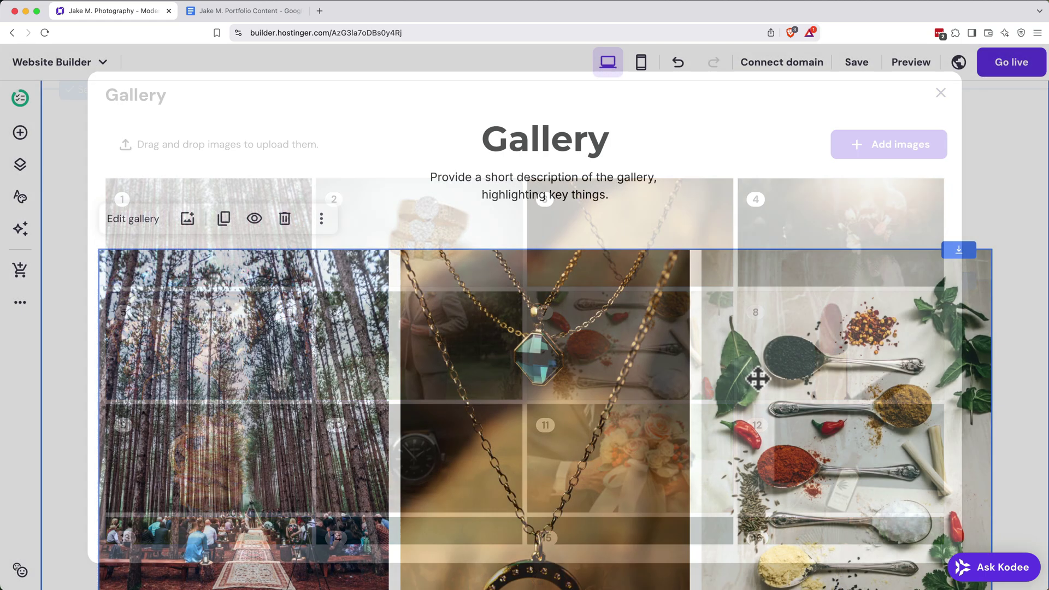
# Set the masonry portfolio gallery to 4 items per row with a 2 px gap between photos
pyautogui.click(146, 231)
pyautogui.scroll(-1, 941, 368)
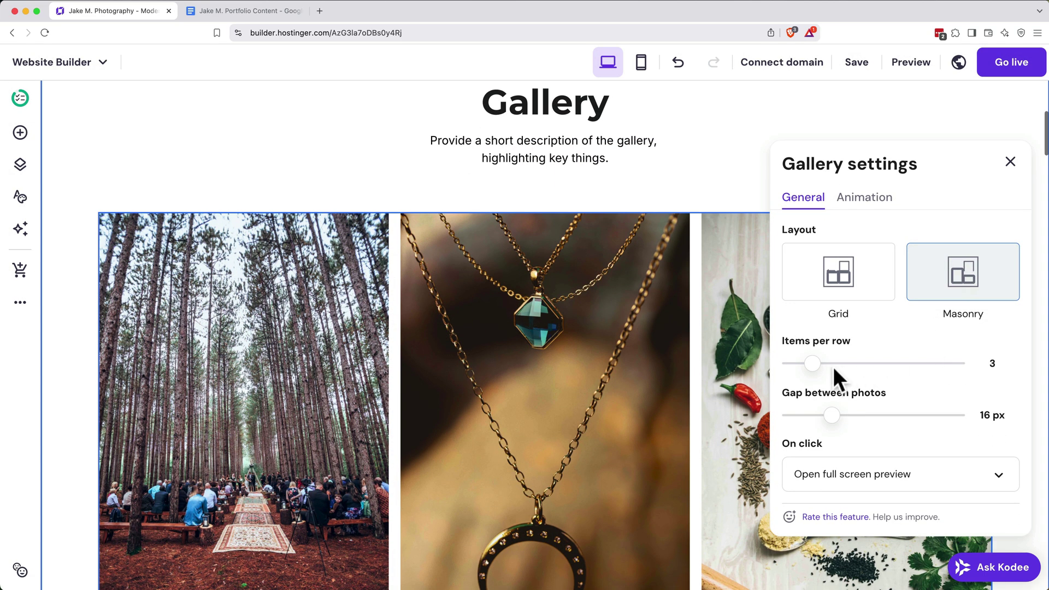
pyautogui.moveTo(812, 363)
pyautogui.mouseDown()
pyautogui.moveTo(838, 363)
pyautogui.moveTo(822, 363)
pyautogui.mouseUp()
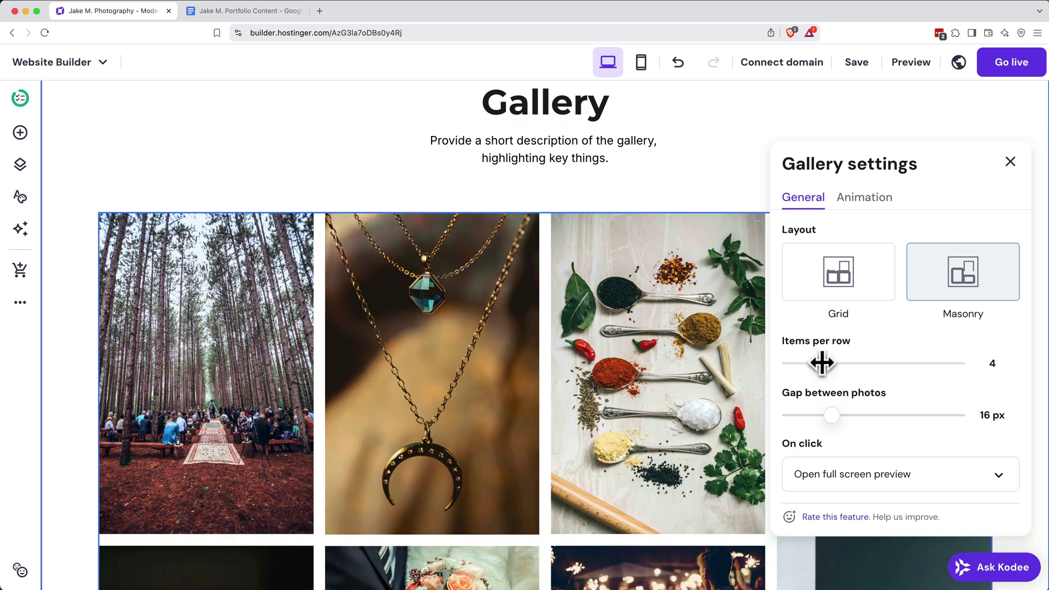
pyautogui.moveTo(830, 414); pyautogui.dragTo(796, 412)
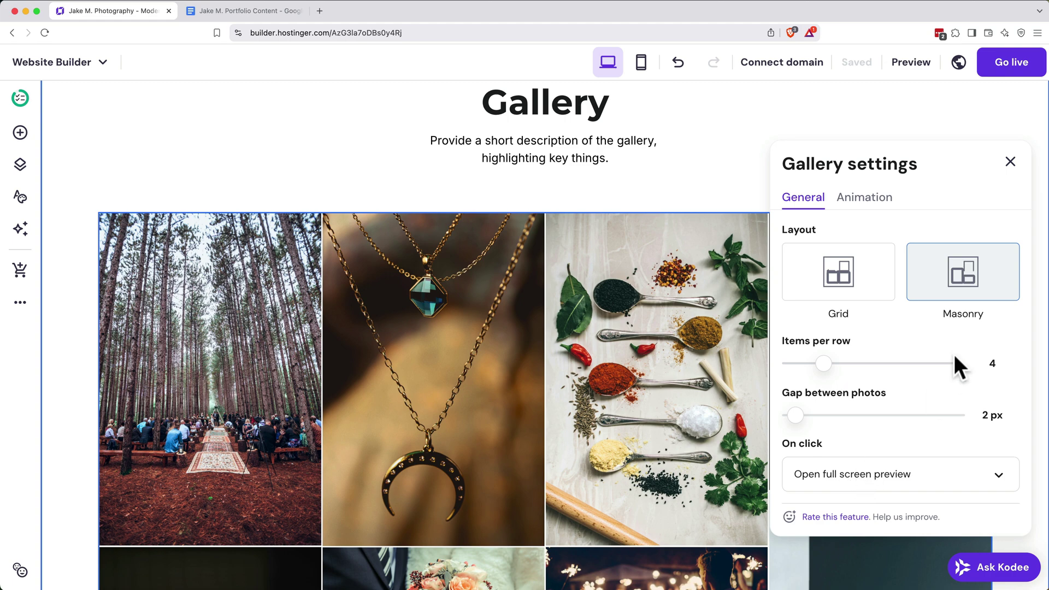
pyautogui.click(1010, 162)
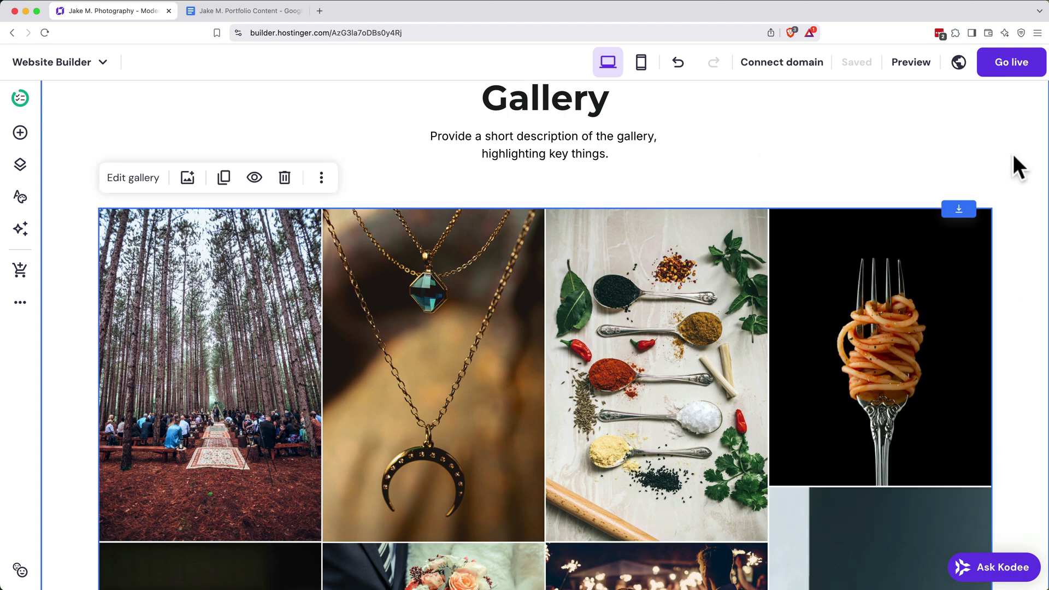
# Delete the "Gallery" heading and its placeholder description above the portfolio photos
pyautogui.scroll(1, 798, 177)
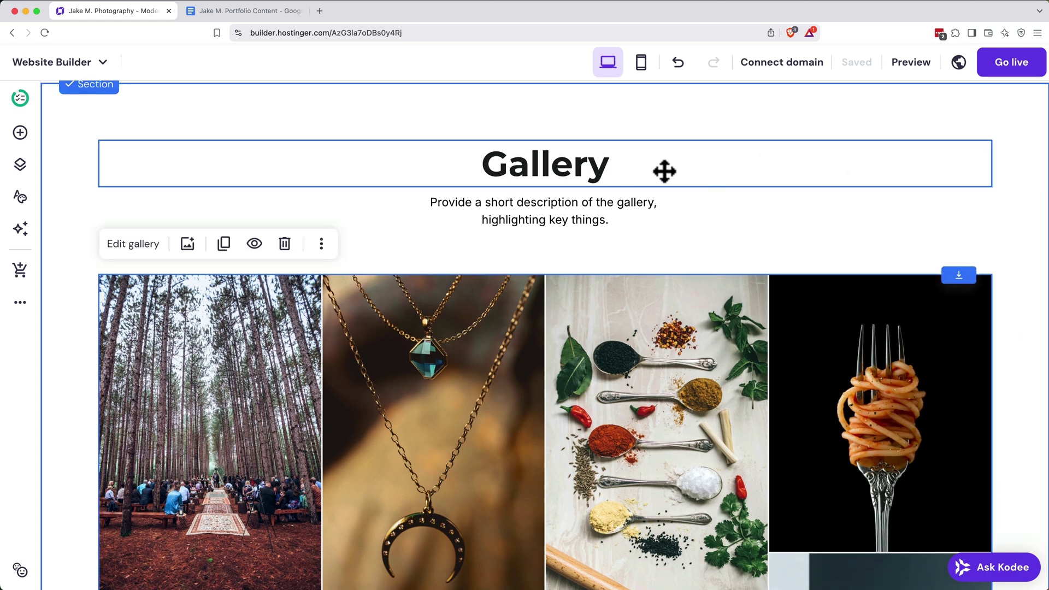
pyautogui.click(718, 174)
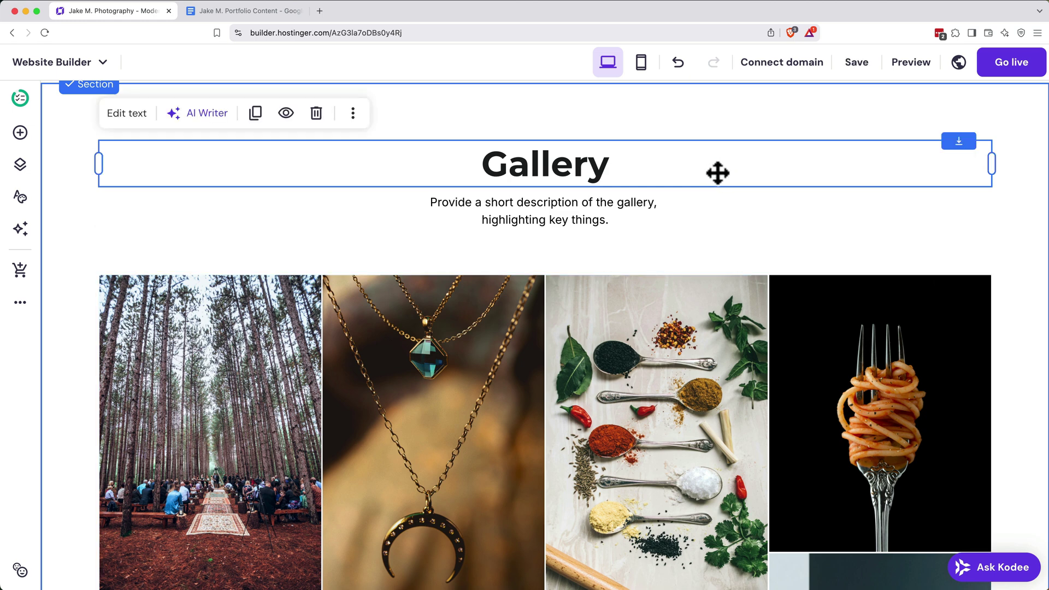
pyautogui.click(316, 115)
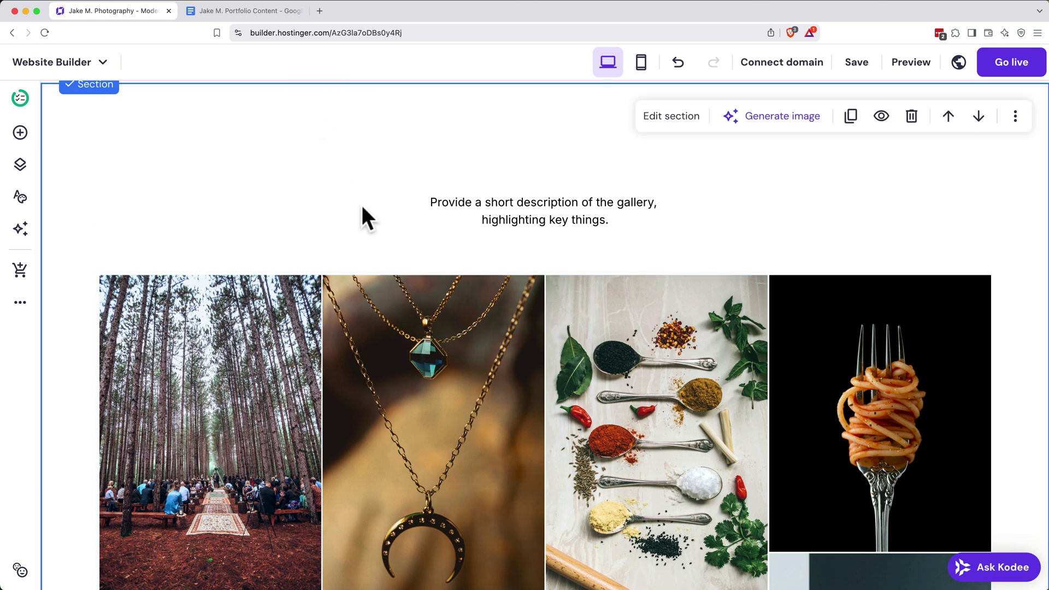
pyautogui.click(469, 217)
pyautogui.click(614, 162)
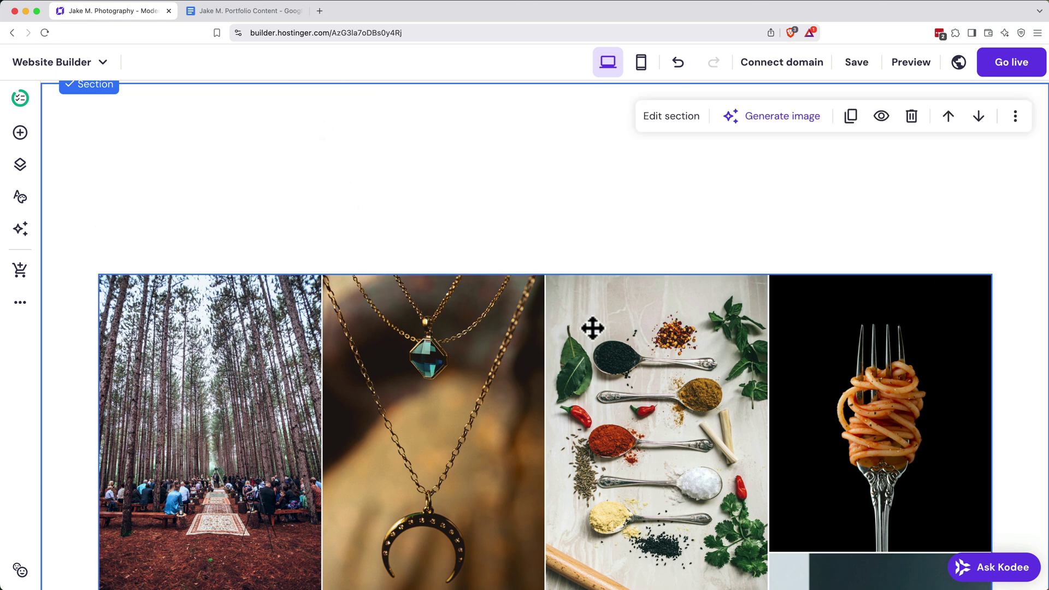
# Move the portfolio gallery to the top of its section and shorten the section to end just below the photos
pyautogui.moveTo(593, 327); pyautogui.dragTo(592, 142)
pyautogui.scroll(-6, 957, 515)
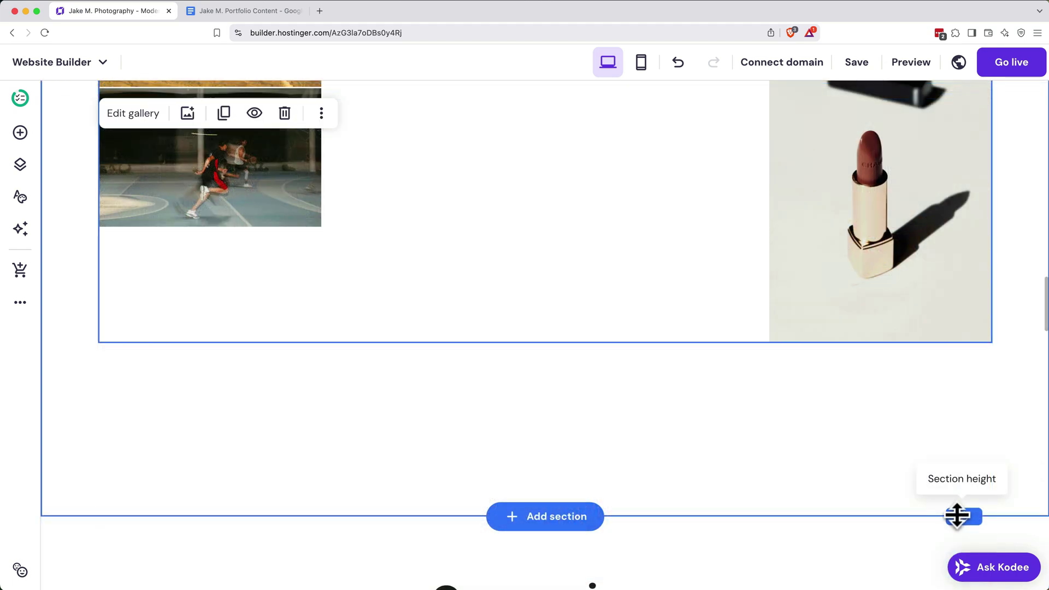
pyautogui.moveTo(957, 515); pyautogui.dragTo(960, 356)
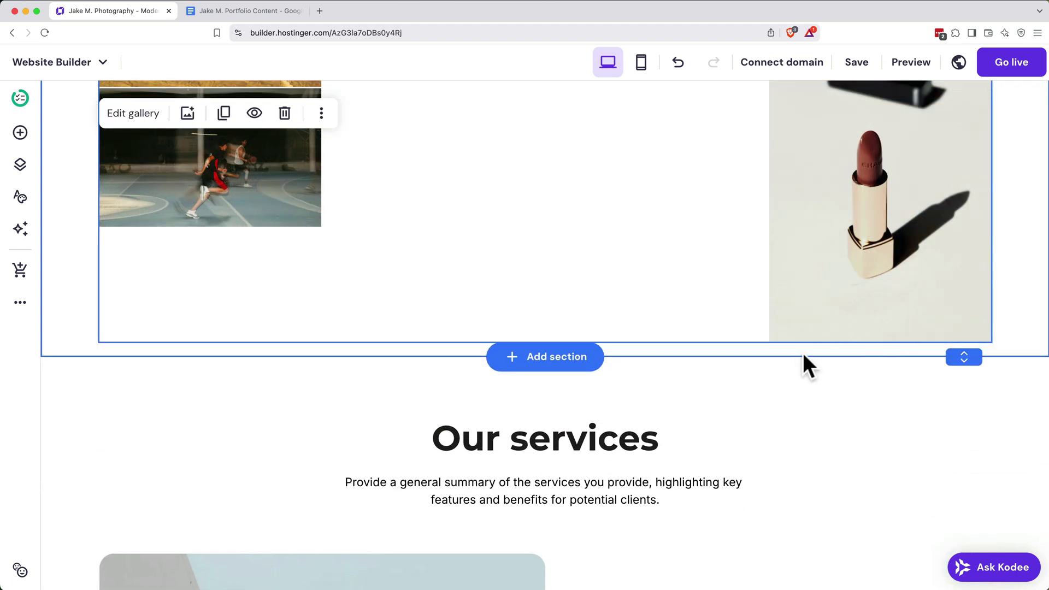
# Change the "Our services" heading to "My Services"
pyautogui.scroll(-5, 798, 352)
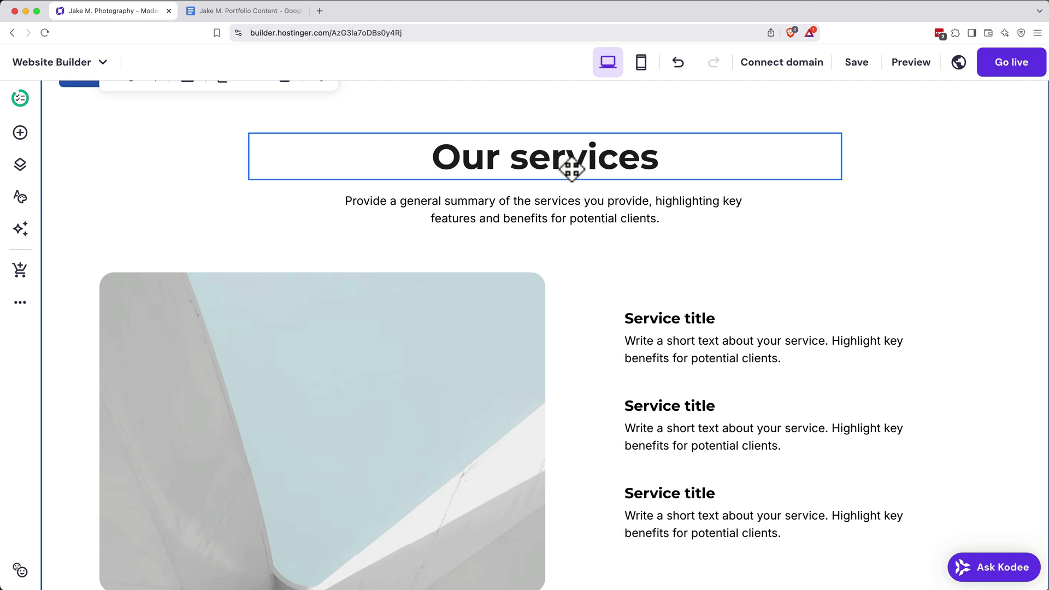
pyautogui.click(572, 169)
pyautogui.tripleClick(571, 167)
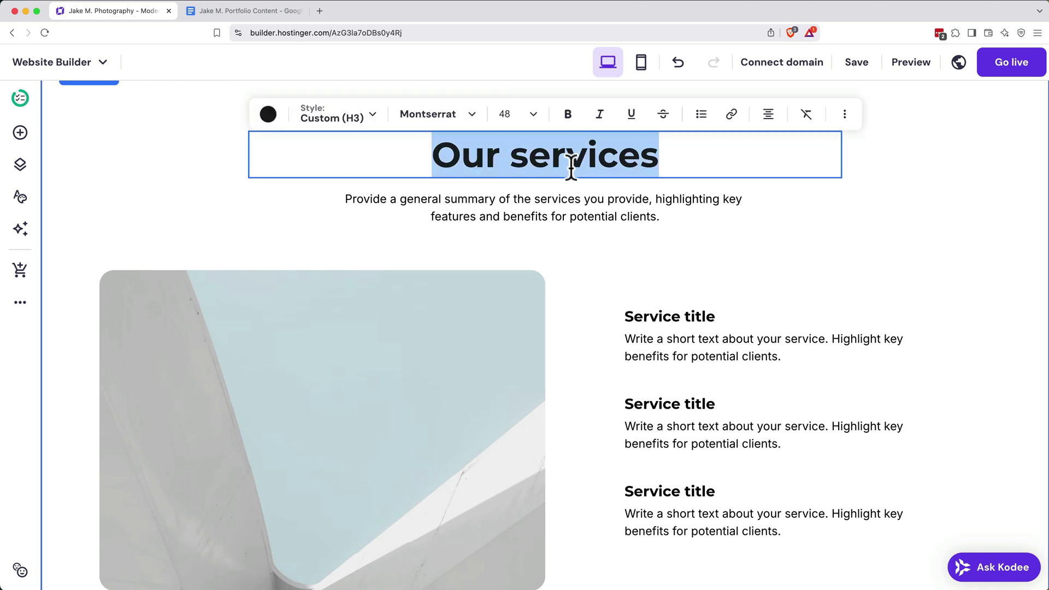
pyautogui.write('My e')
pyautogui.press('BackSpace')
pyautogui.write('SEr')
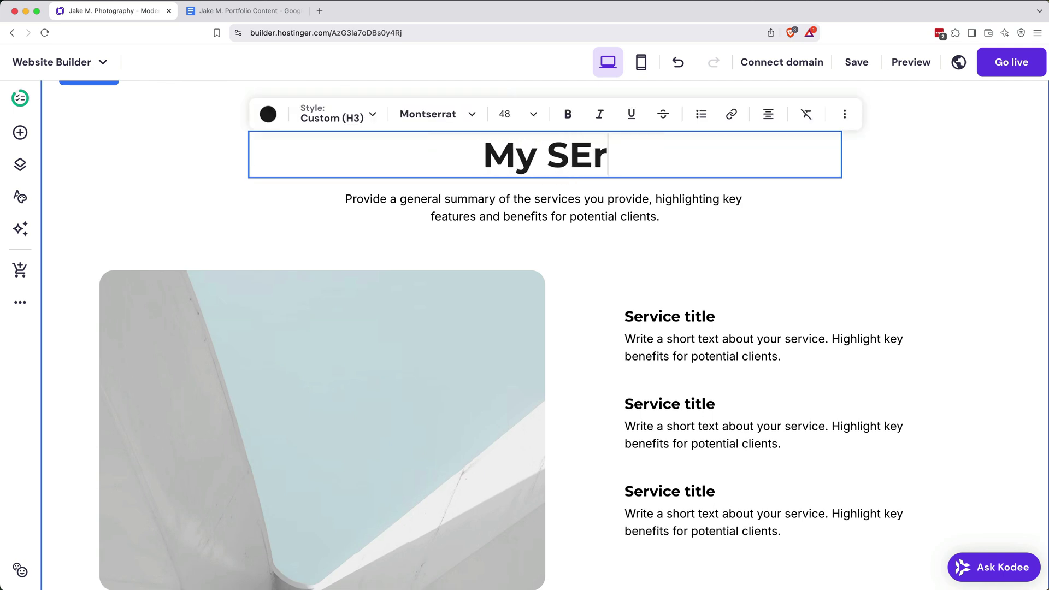
pyautogui.press('BackSpace')
pyautogui.press('BackSpace')
pyautogui.write('ervices')
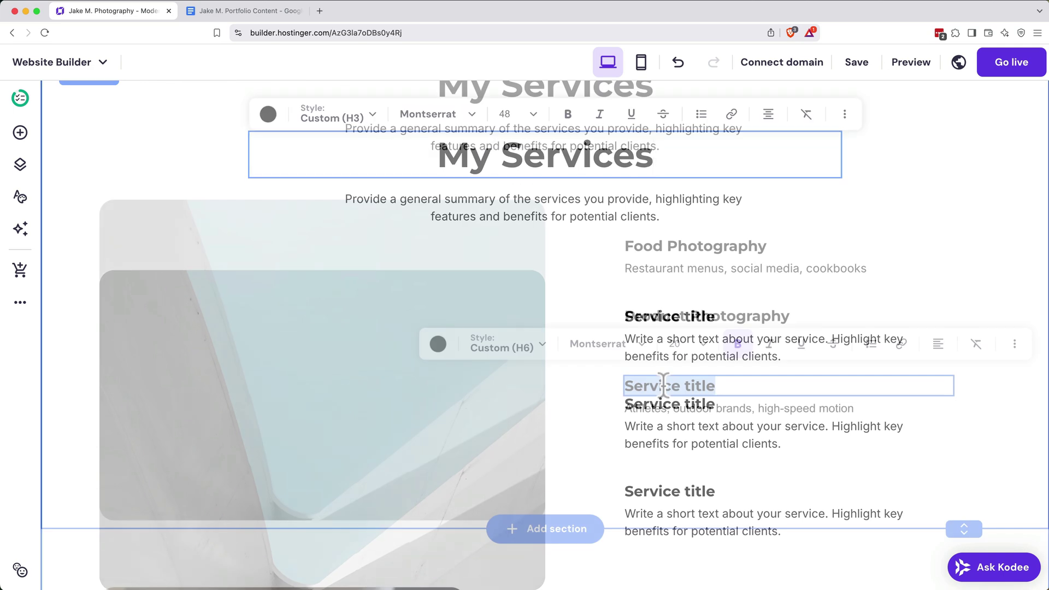
# Title the third service "Action & Sports Photography" and reposition the second column of service texts beside the first
pyautogui.write('Action & Sports Photography')
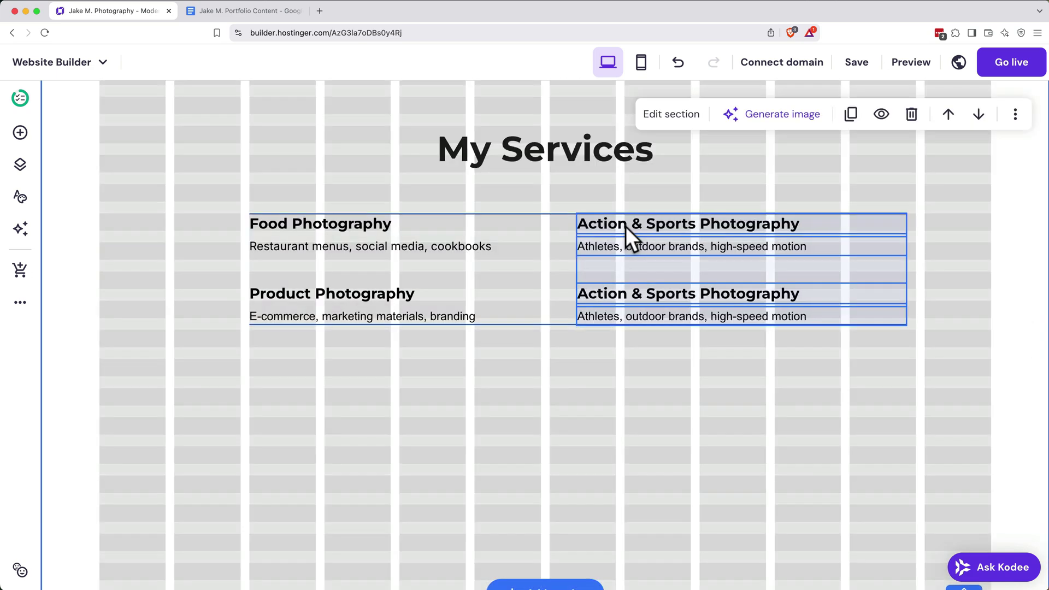
pyautogui.moveTo(625, 226); pyautogui.dragTo(603, 226)
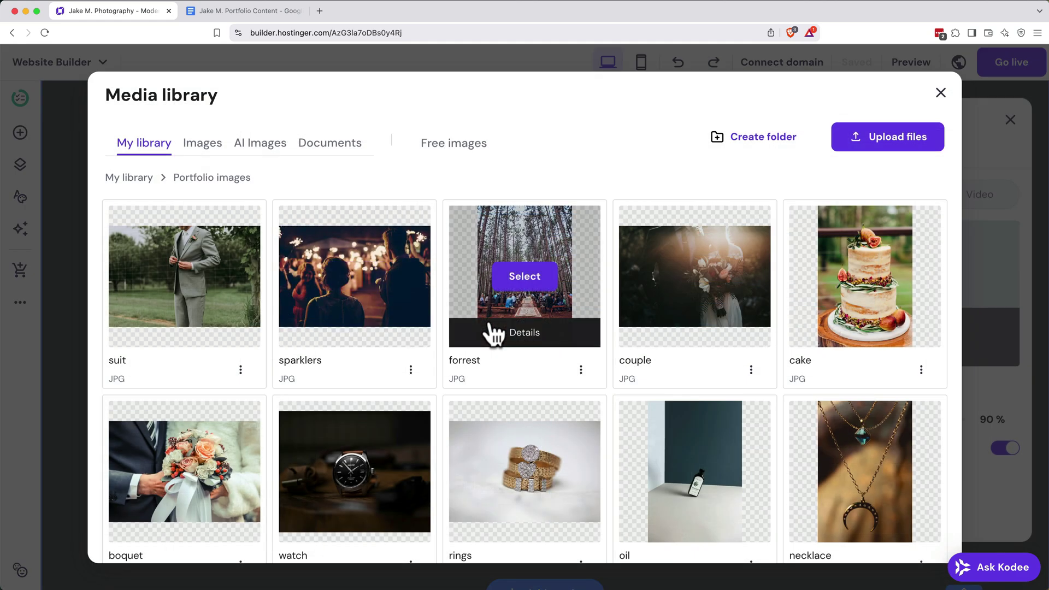
# Set the My Services section background to the fruit-bowl photo from the Portfolio images folder
pyautogui.scroll(-7, 489, 331)
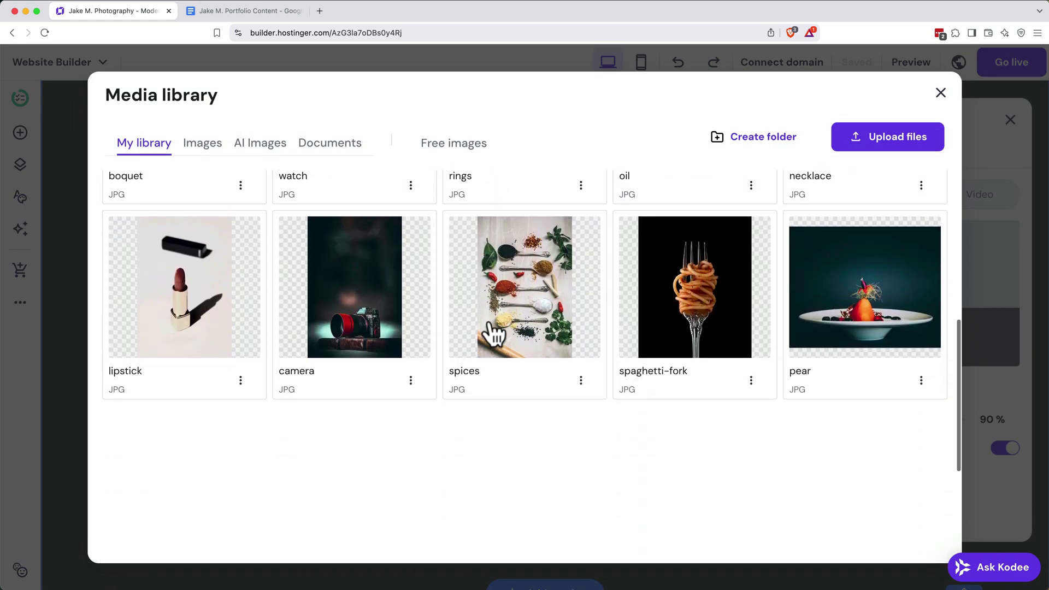
pyautogui.scroll(-2, 494, 333)
pyautogui.scroll(-1, 504, 392)
pyautogui.moveTo(361, 385)
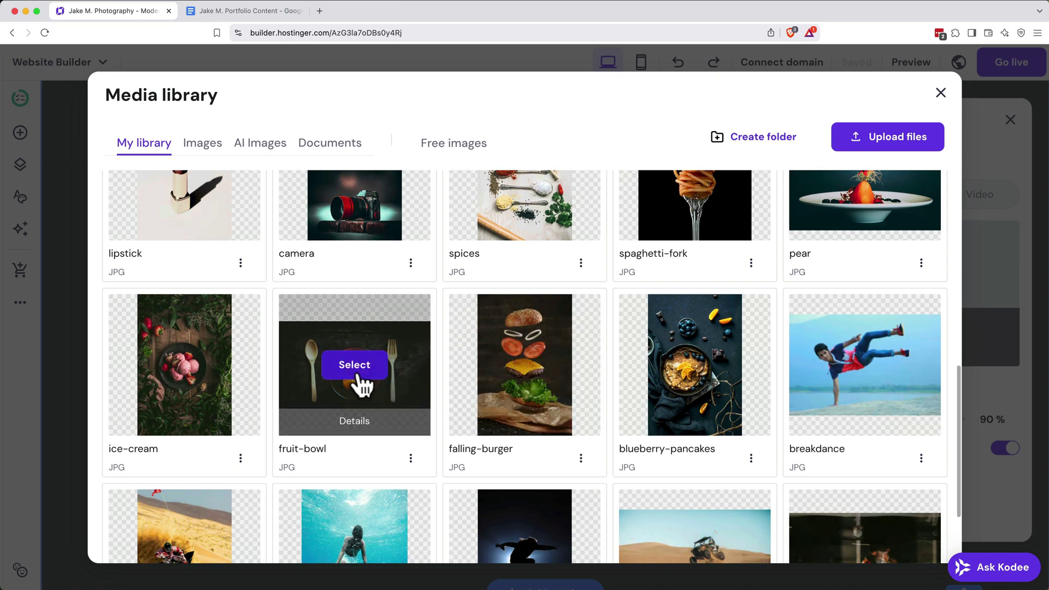
pyautogui.click(355, 365)
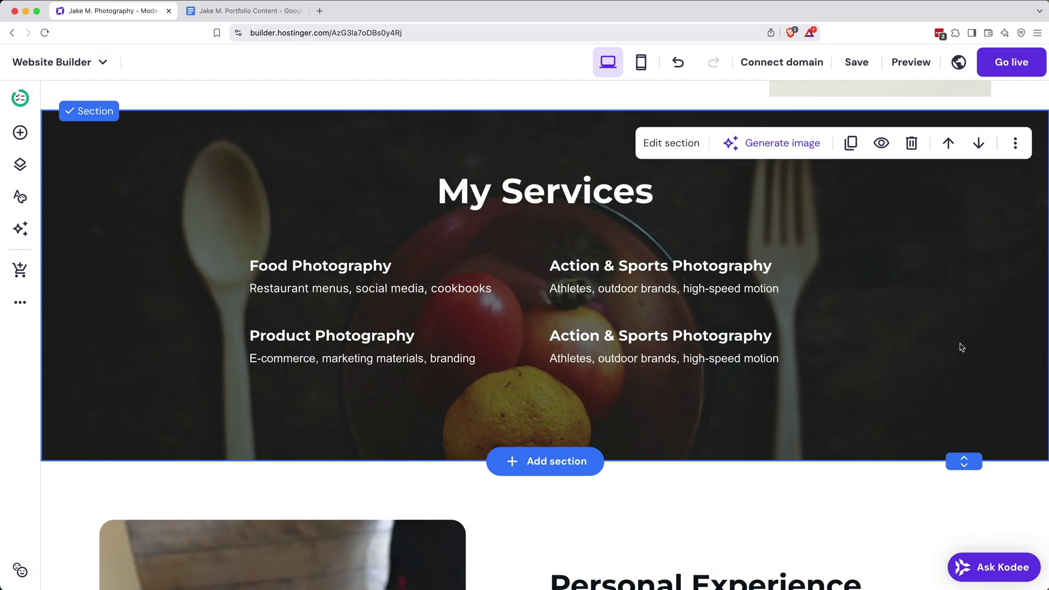
# Replace the text block below the short bio with the "Background & Experience" paragraph copied from the Google Docs content document
pyautogui.scroll(-8, 962, 348)
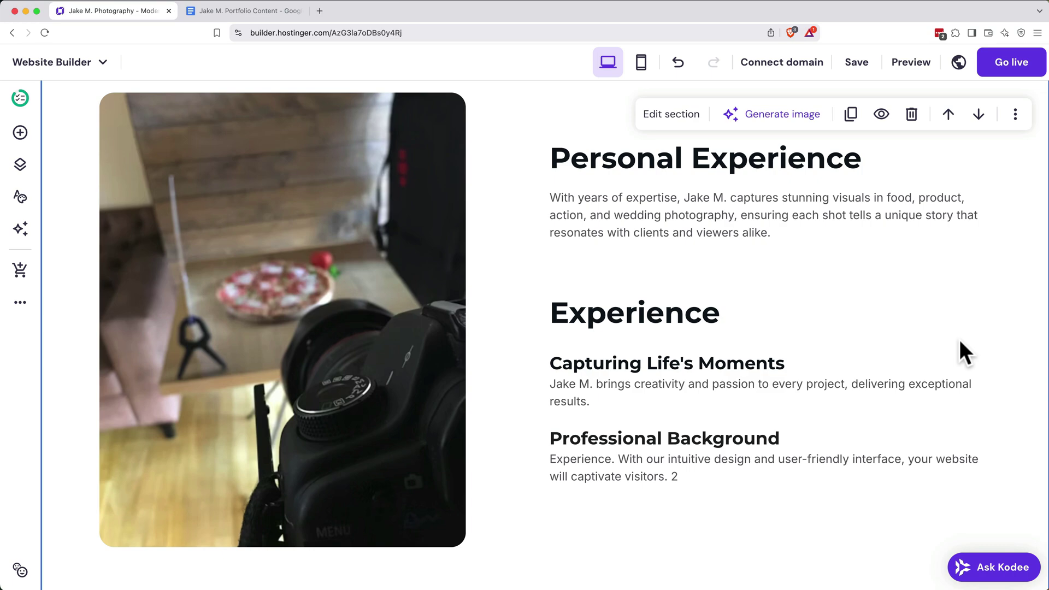
pyautogui.hotkey('ctrl', 'Tab')
pyautogui.tripleClick(335, 383)
pyautogui.press('super+c')
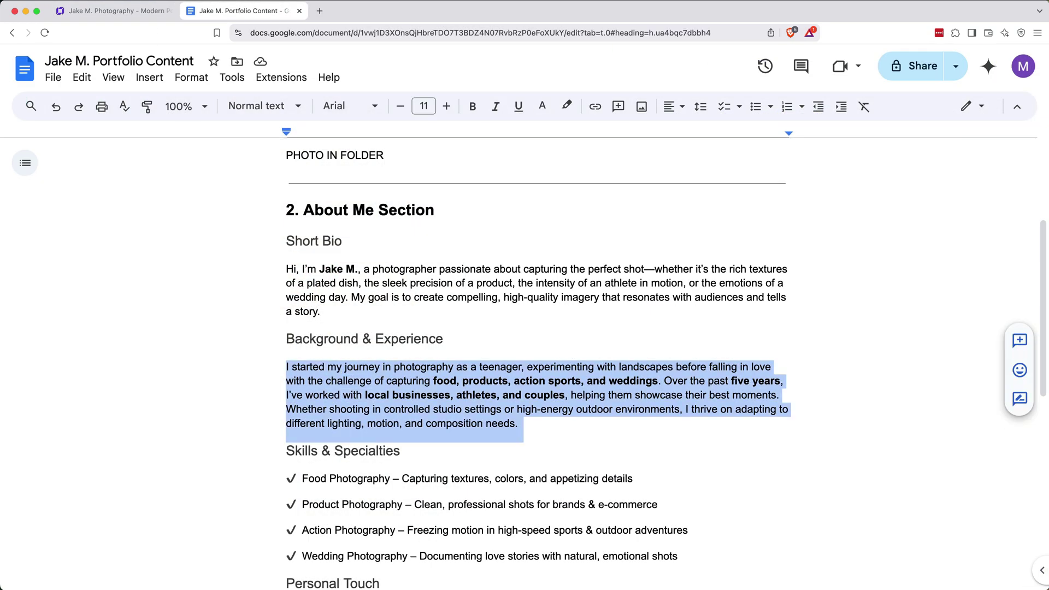
pyautogui.click(133, 17)
pyautogui.press('super+a')
pyautogui.press('super+v')
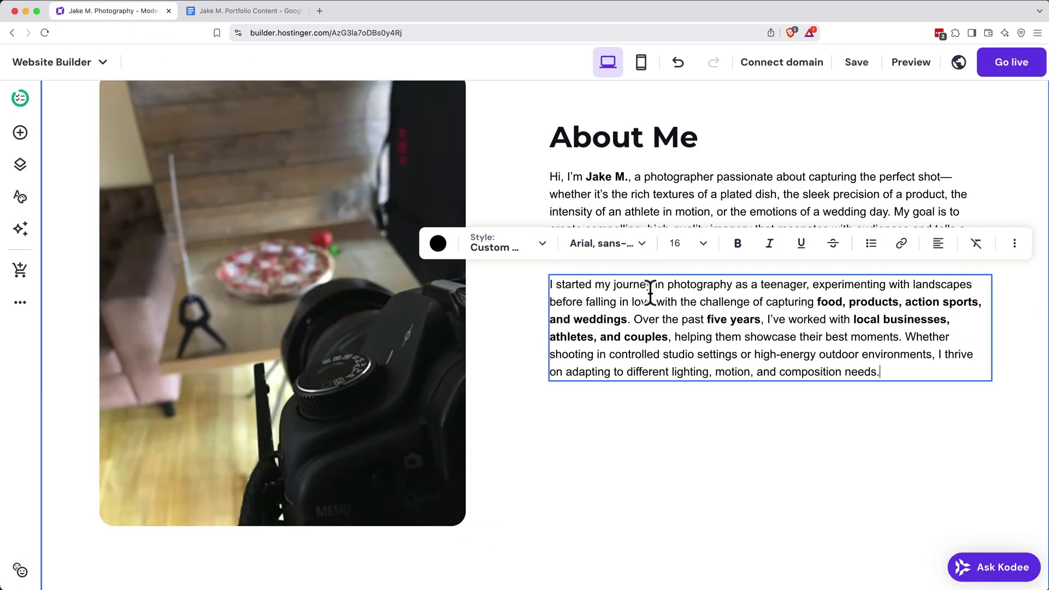
pyautogui.press('Escape')
# Replace the pizza shoot image beside the About Me text with an uploaded portrait of the photographer holding a camera
pyautogui.click(216, 136)
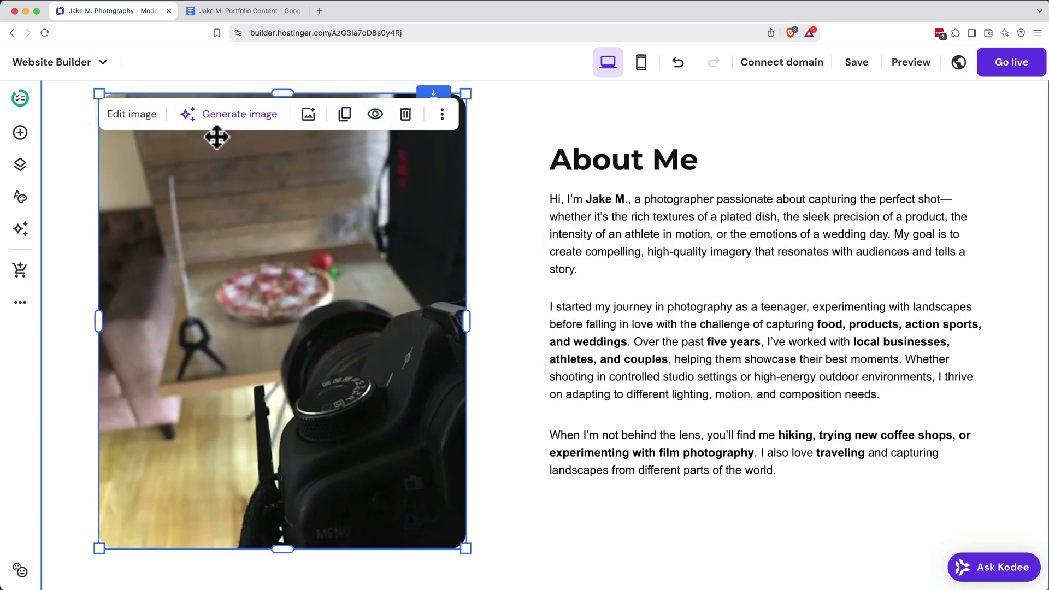
pyautogui.click(135, 115)
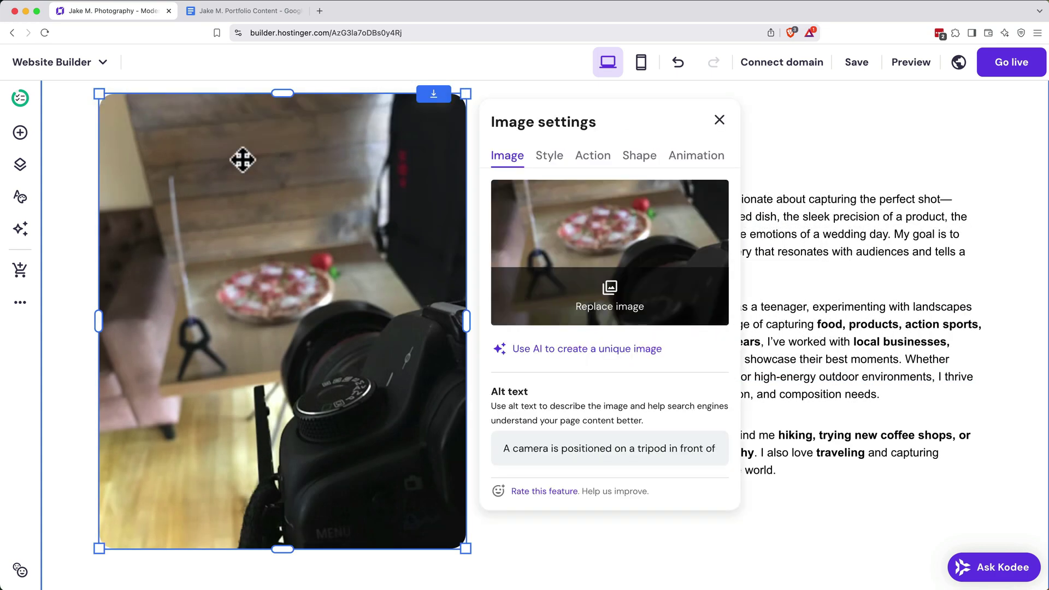
pyautogui.click(633, 307)
pyautogui.click(887, 137)
pyautogui.click(545, 243)
pyautogui.click(712, 401)
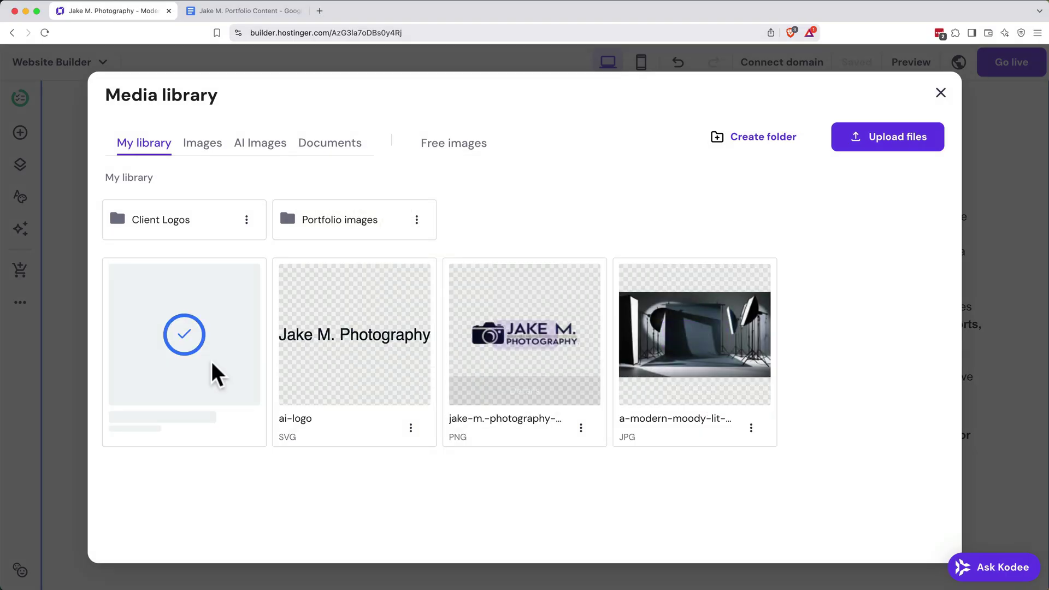
pyautogui.click(197, 344)
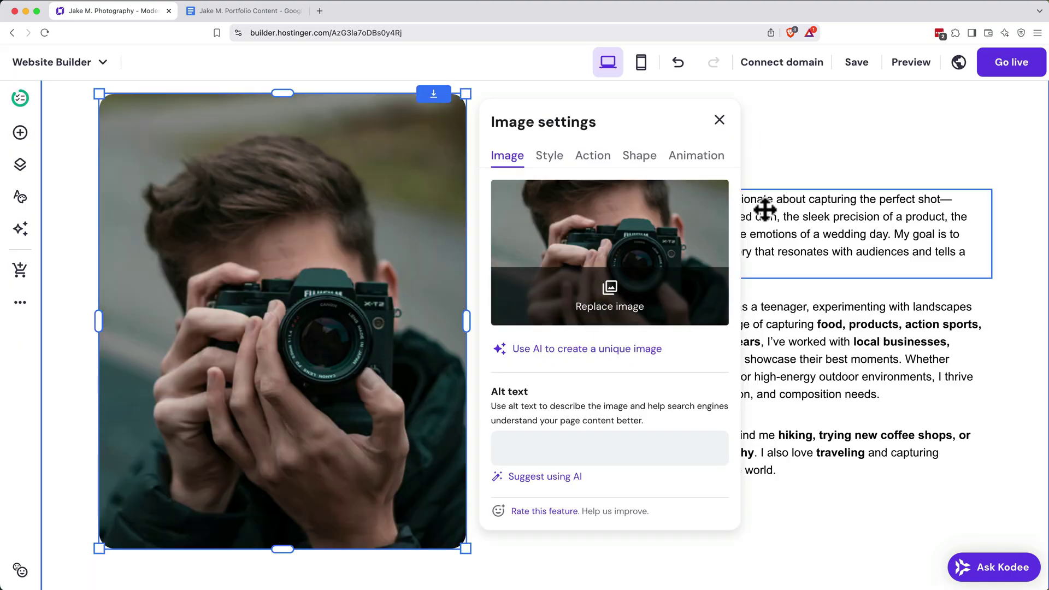
pyautogui.click(855, 134)
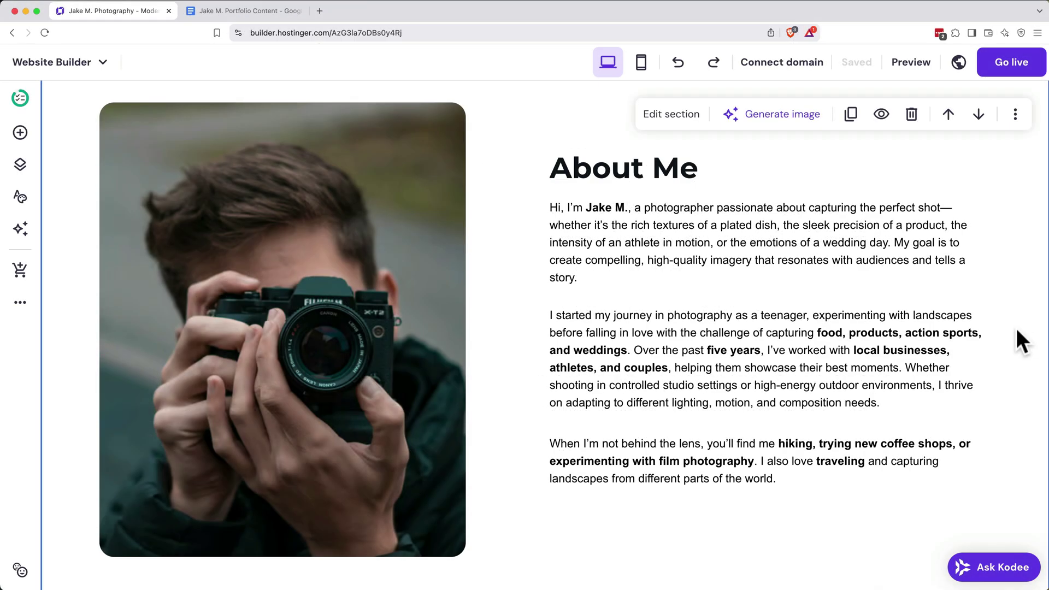
# Look through the ready-made Testimonials section layouts, including the dark one with two reviews
pyautogui.scroll(-3, 1017, 331)
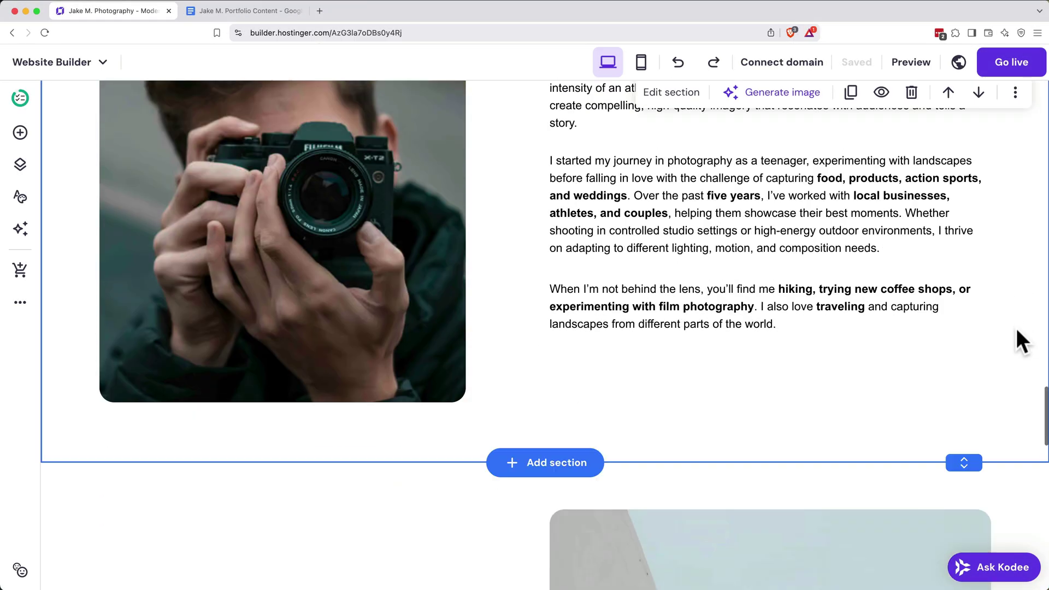
pyautogui.scroll(-6, 1018, 330)
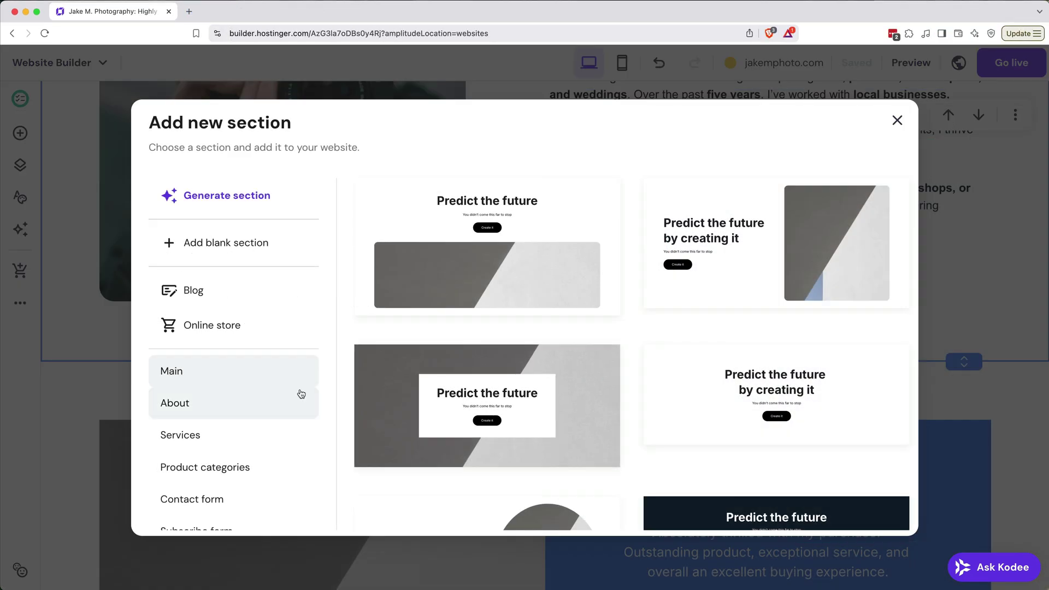
pyautogui.scroll(-3, 301, 394)
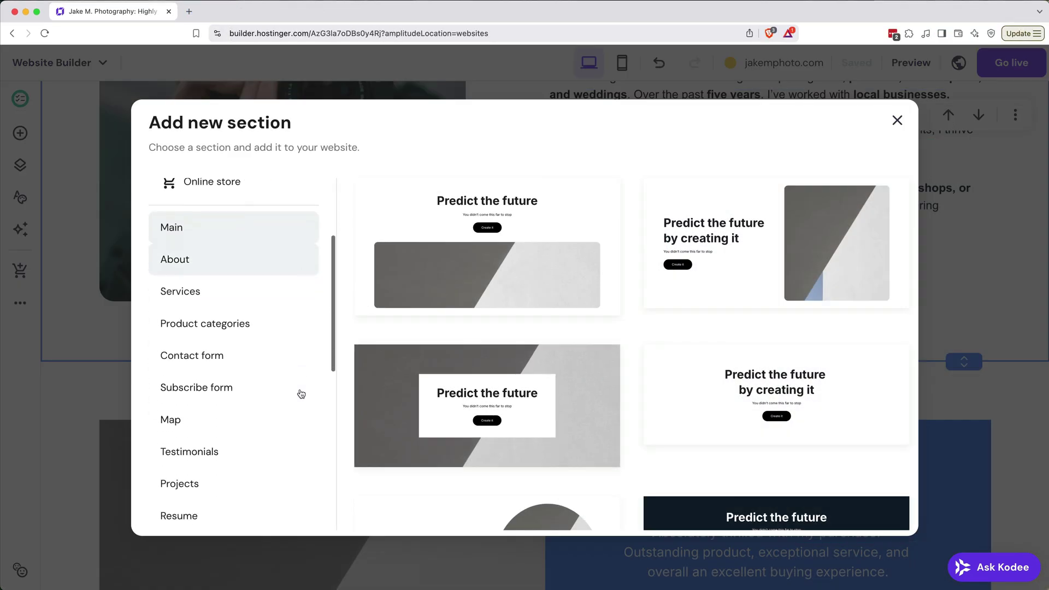
pyautogui.scroll(-4, 301, 393)
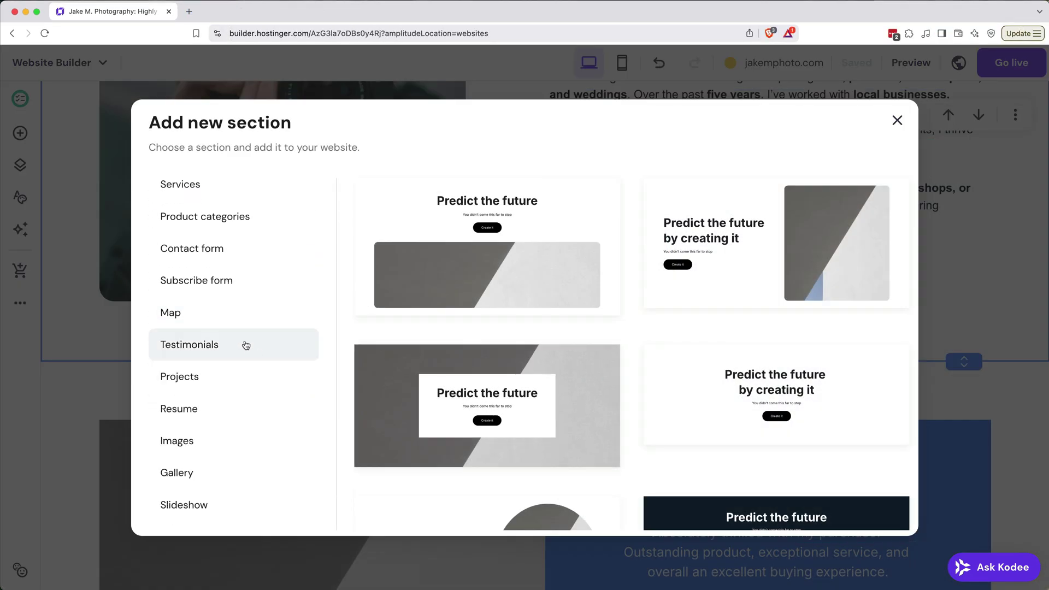
pyautogui.click(246, 345)
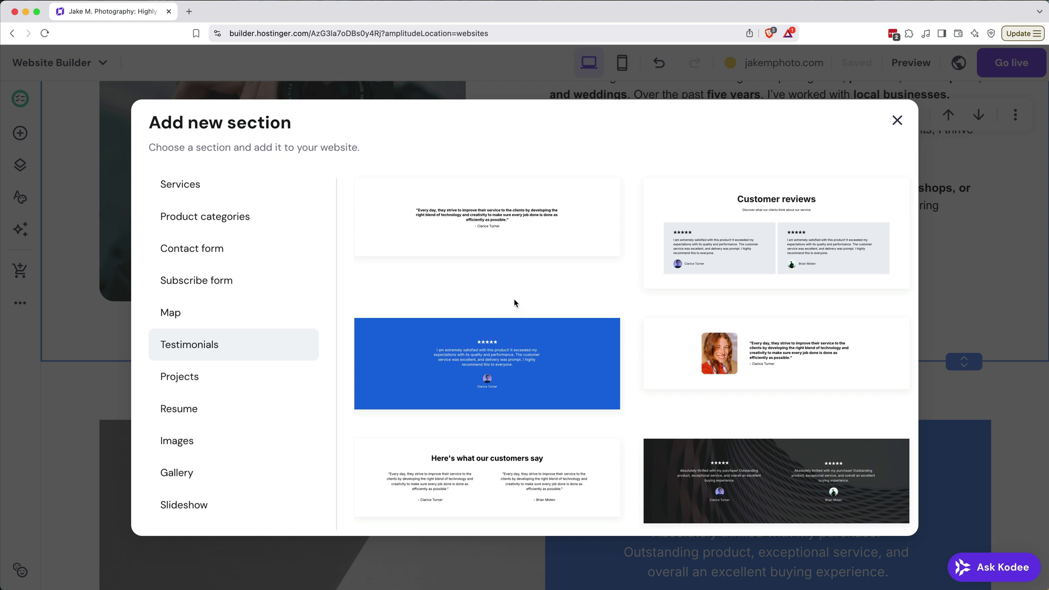
pyautogui.scroll(-3, 514, 301)
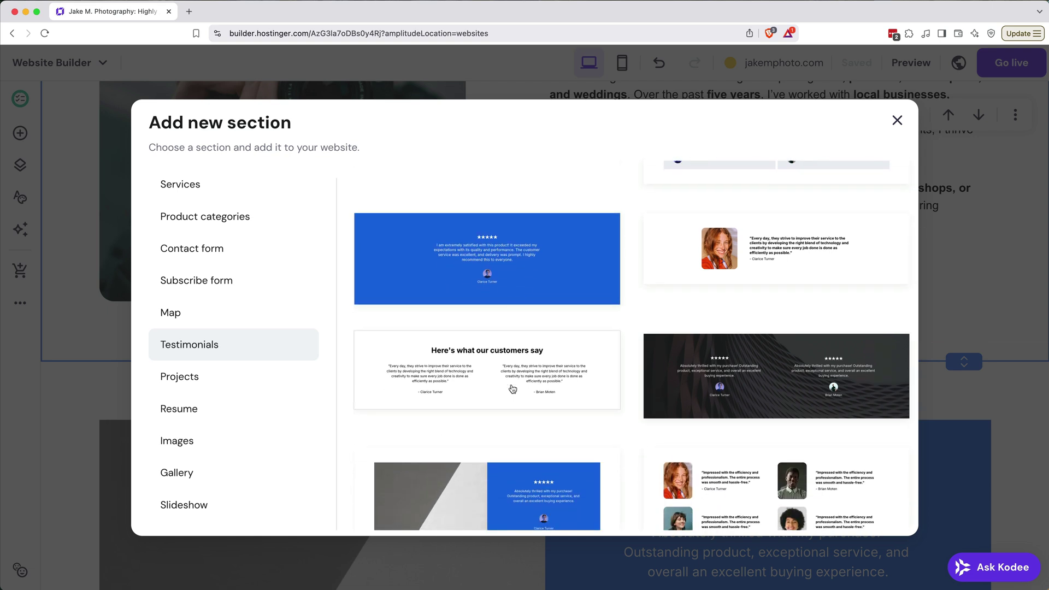
pyautogui.click(714, 382)
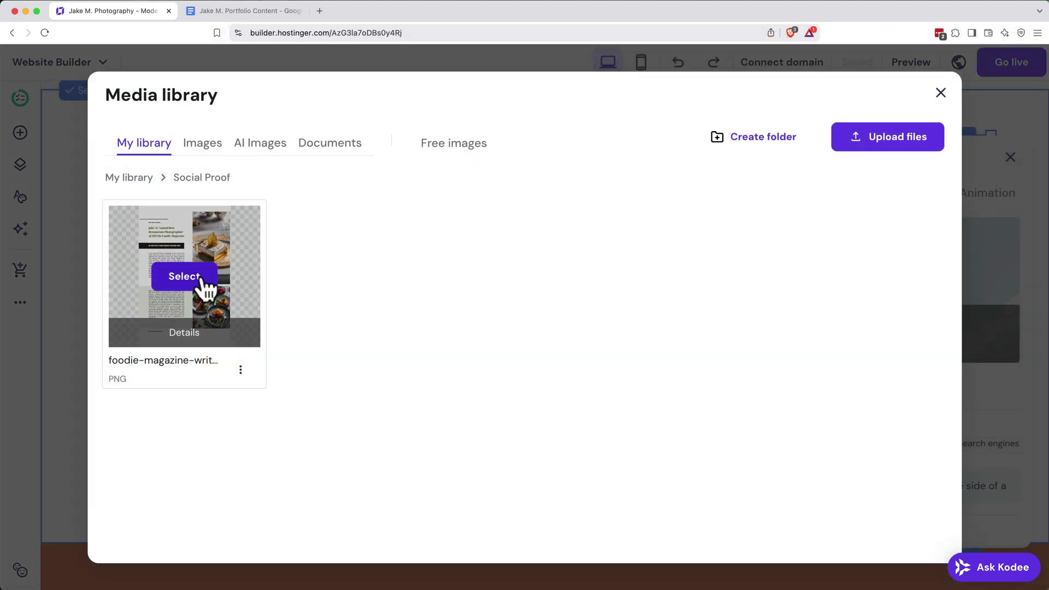
# Use the Foodie Magazine article from the Social Proof folder as the press section's image and set its click action to open full screen preview
pyautogui.click(185, 276)
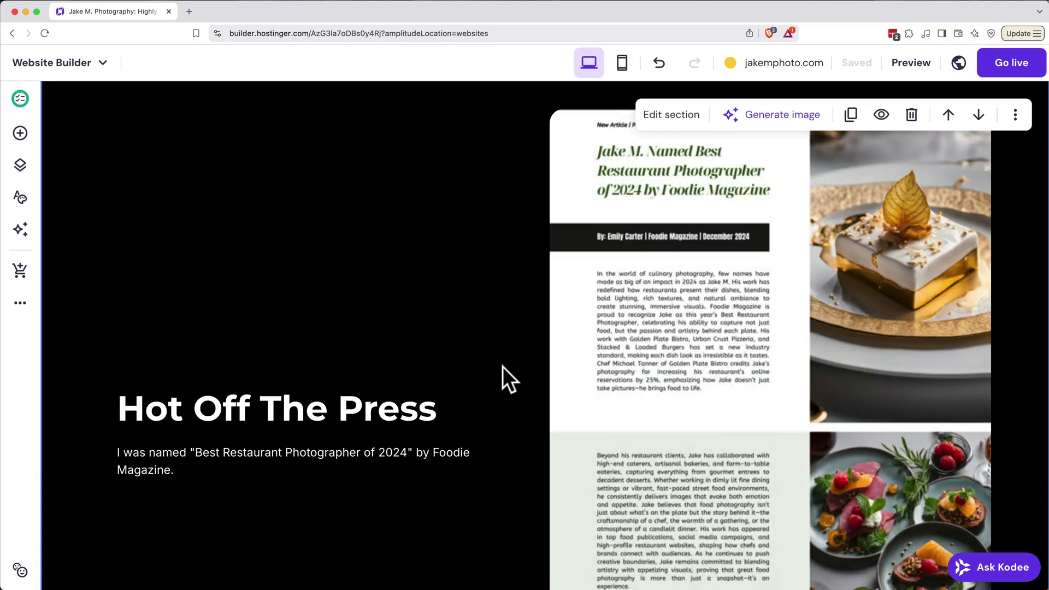
pyautogui.click(653, 336)
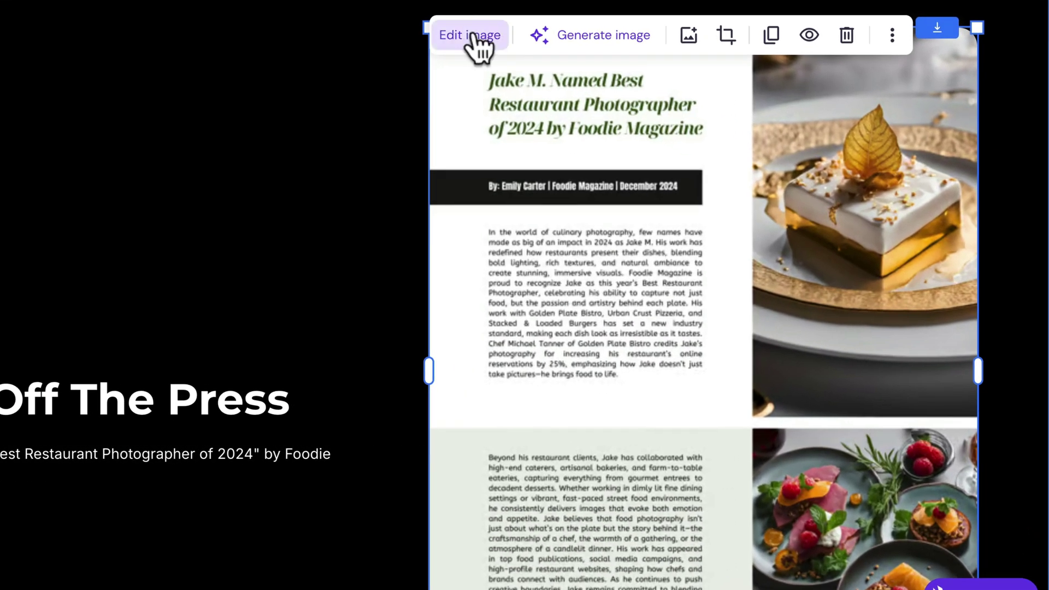
pyautogui.click(474, 38)
pyautogui.click(837, 112)
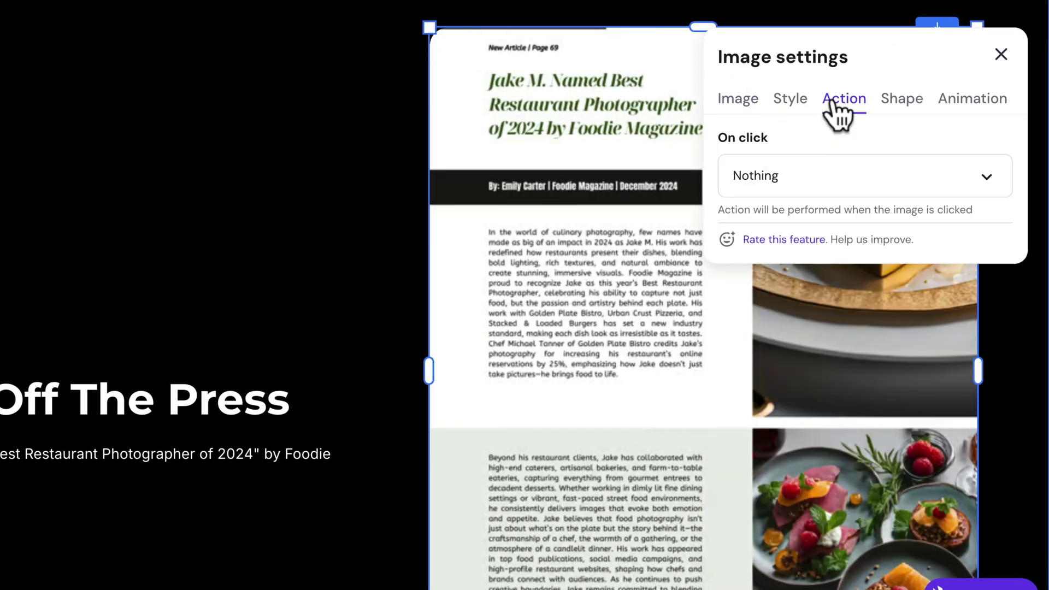
pyautogui.click(825, 186)
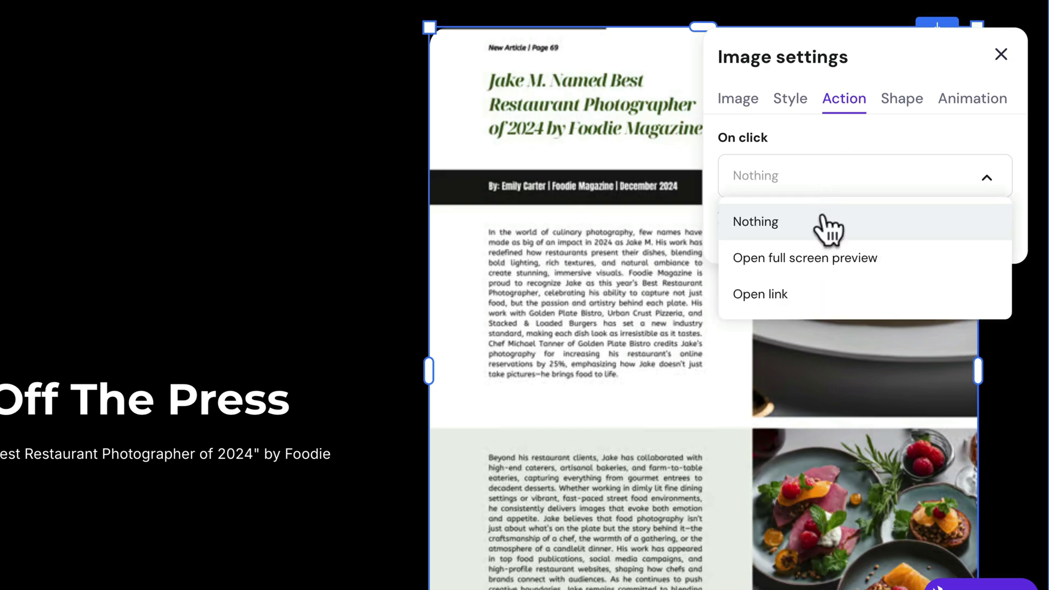
pyautogui.click(829, 263)
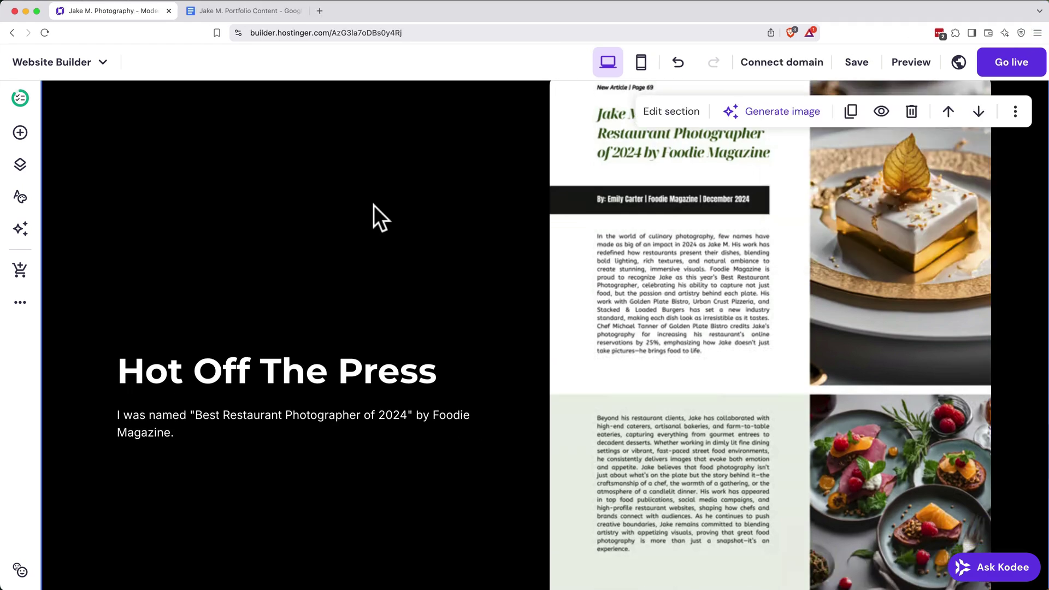
# Replace the first testimonial's text with the content document's client quote about product shots increasing online engagement by 40%
pyautogui.scroll(-10, 374, 208)
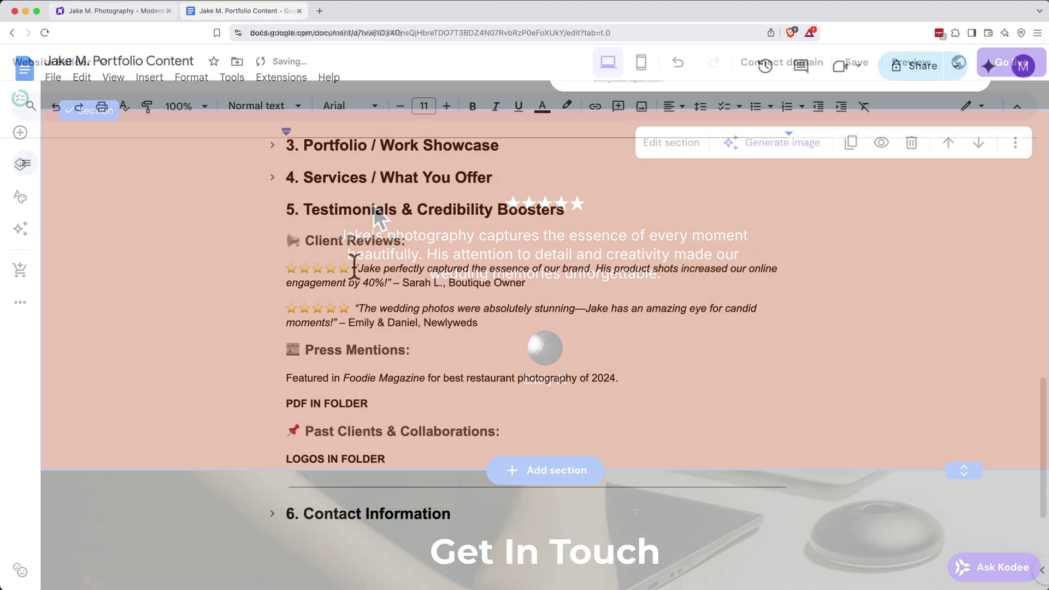
pyautogui.moveTo(352, 268); pyautogui.dragTo(387, 284)
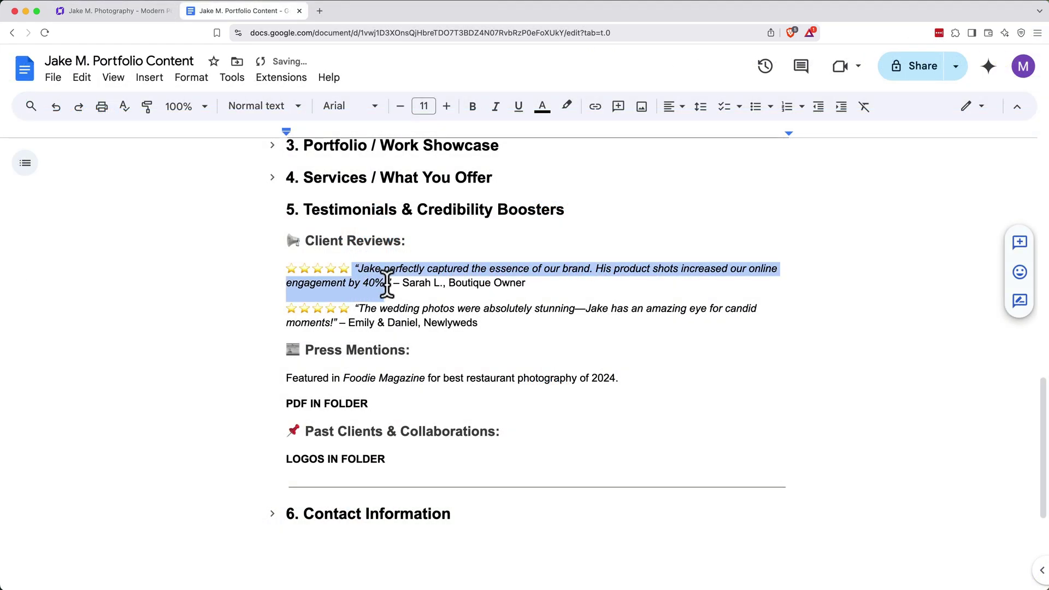
pyautogui.click(117, 13)
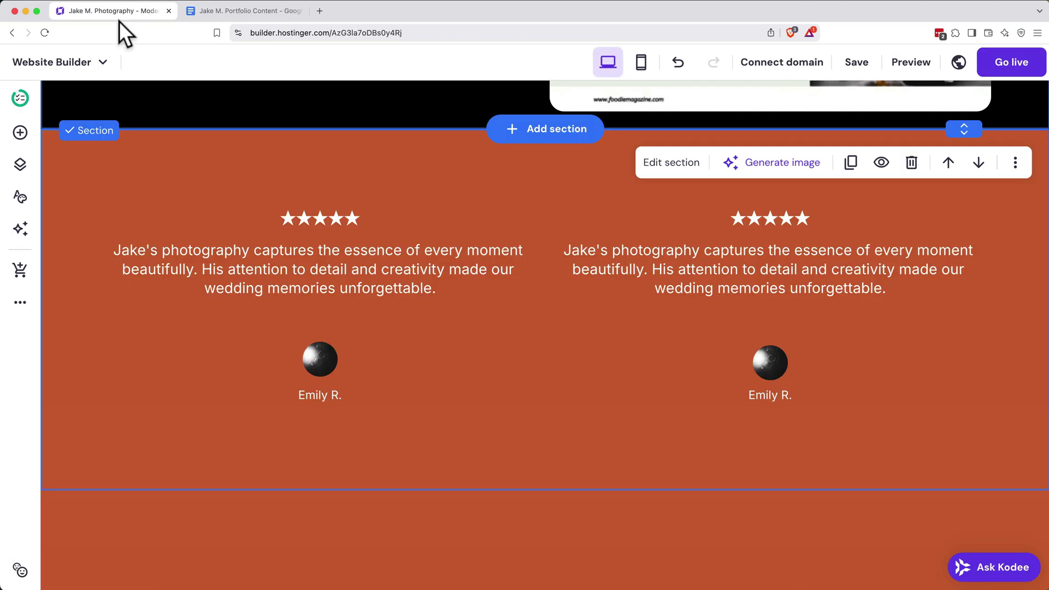
pyautogui.doubleClick(268, 253)
pyautogui.write('"Jake perfectly captured the essence of our brand. His product shots increased our online engagement by 40%!"')
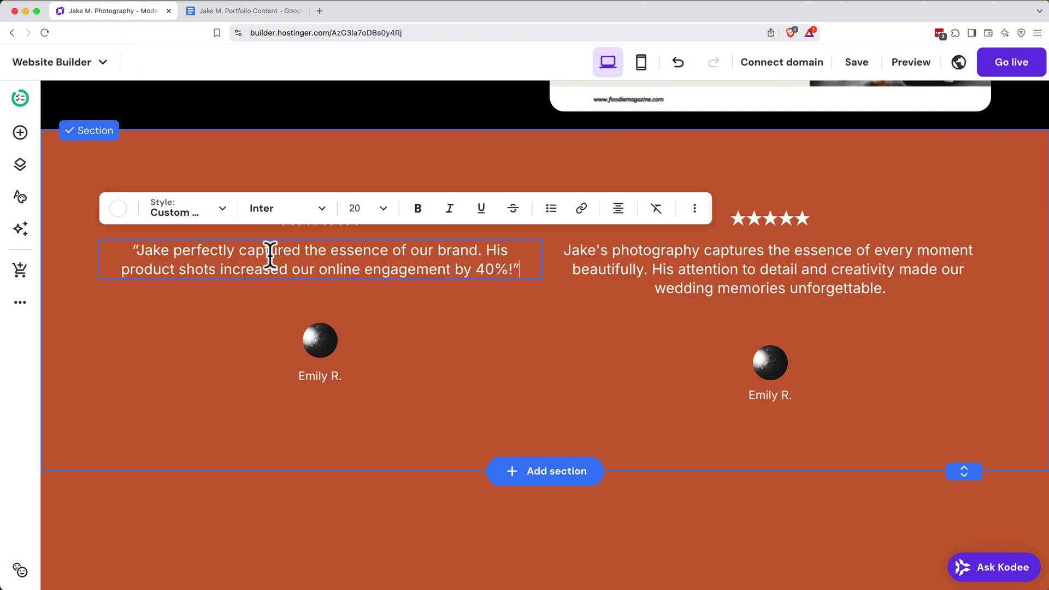
pyautogui.press('Escape')
# Replace the reviewer name under the second testimonial with the newlyweds' attribution from the Google Docs content document
pyautogui.moveTo(349, 322); pyautogui.dragTo(471, 332)
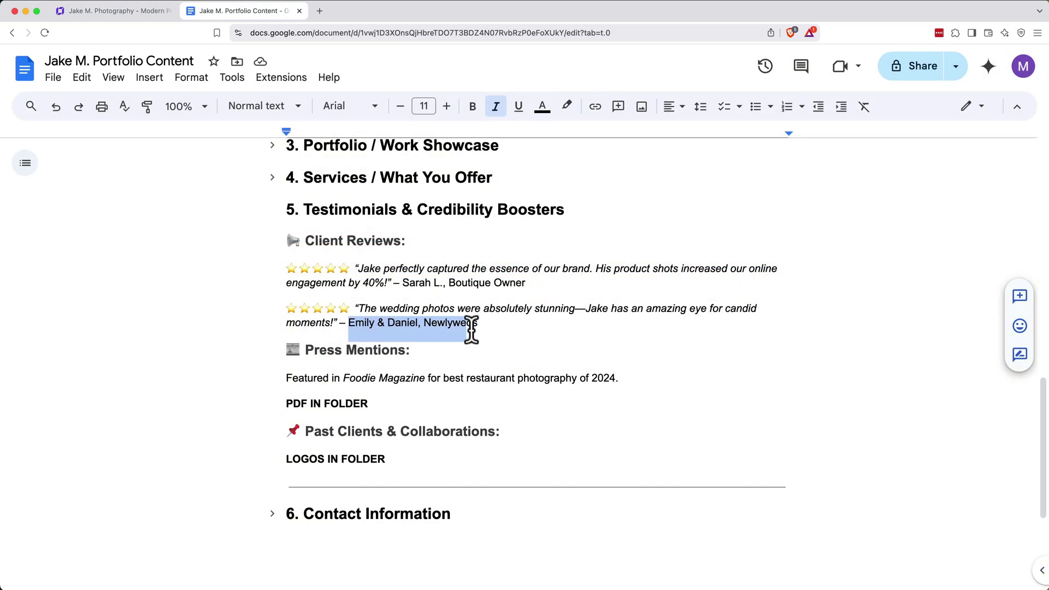
pyautogui.click(133, 10)
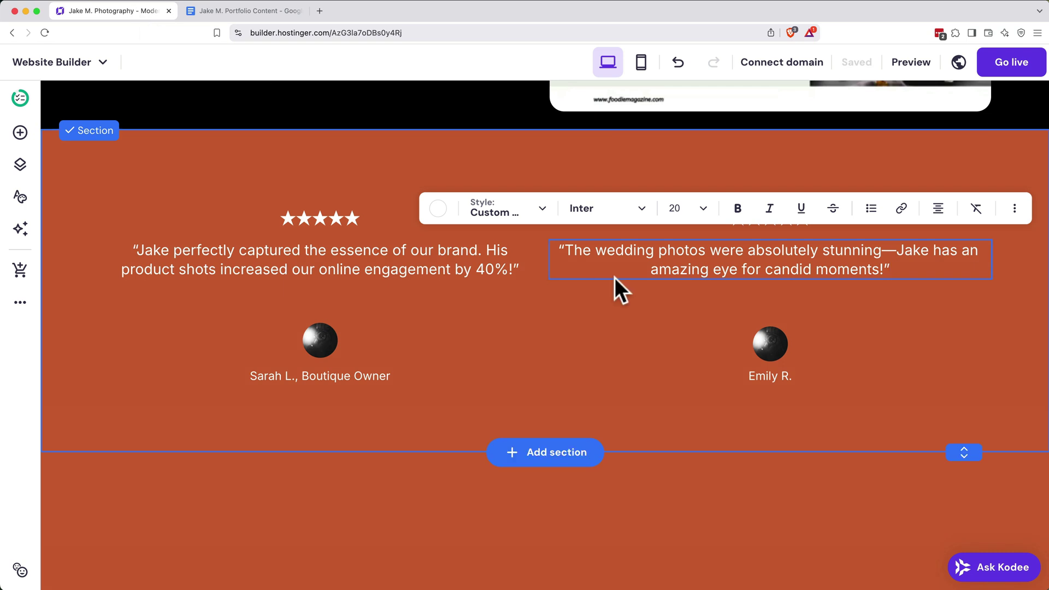
pyautogui.tripleClick(756, 376)
pyautogui.write('Emily & Daniel, Newlyweds')
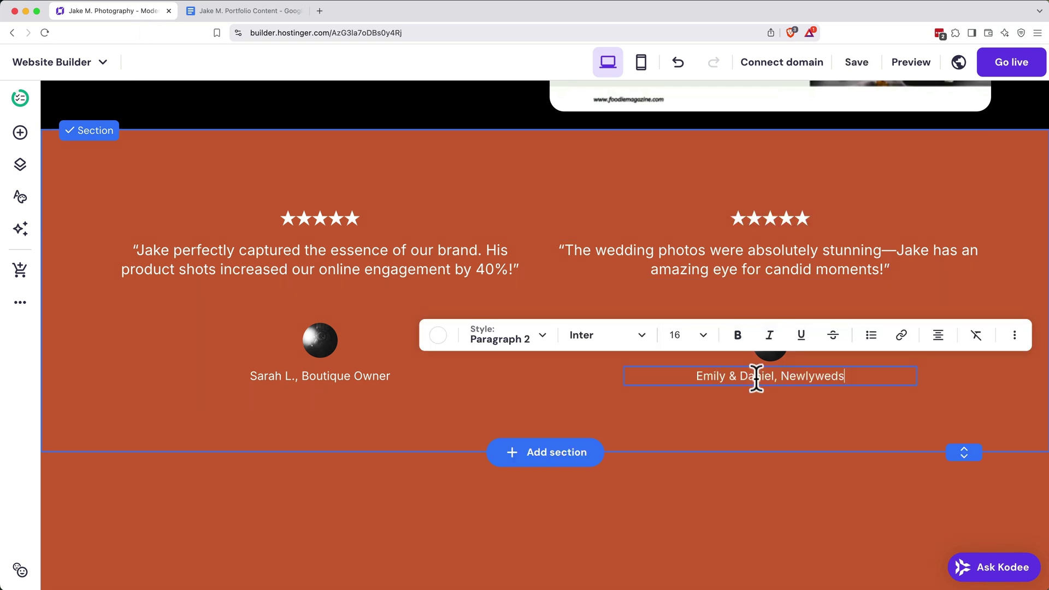
pyautogui.click(558, 369)
pyautogui.click(533, 343)
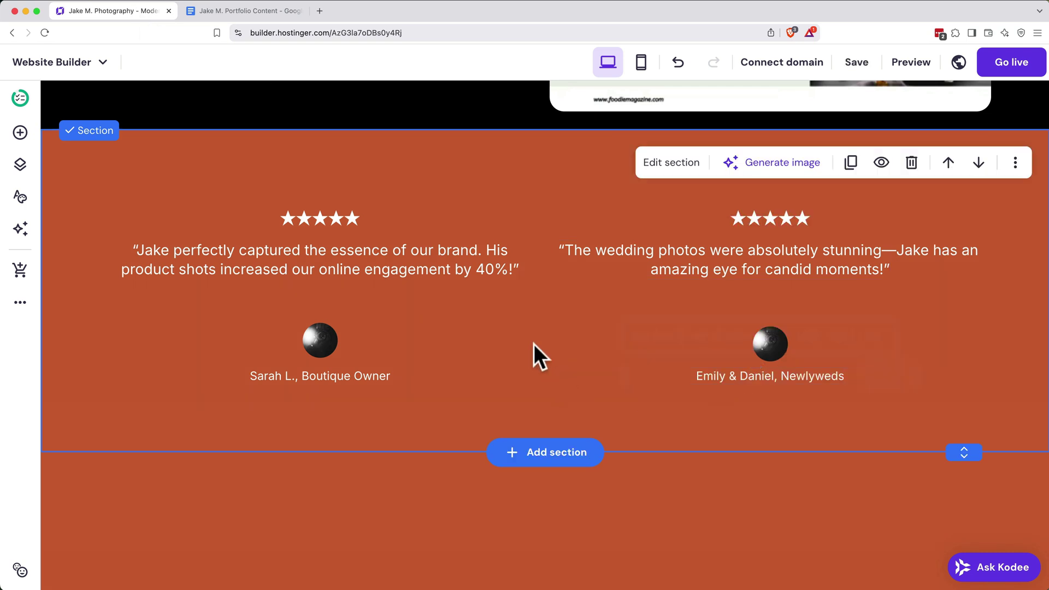
# Delete the avatar images from both testimonials and move the reviewer names up directly beneath their quotes
pyautogui.click(331, 343)
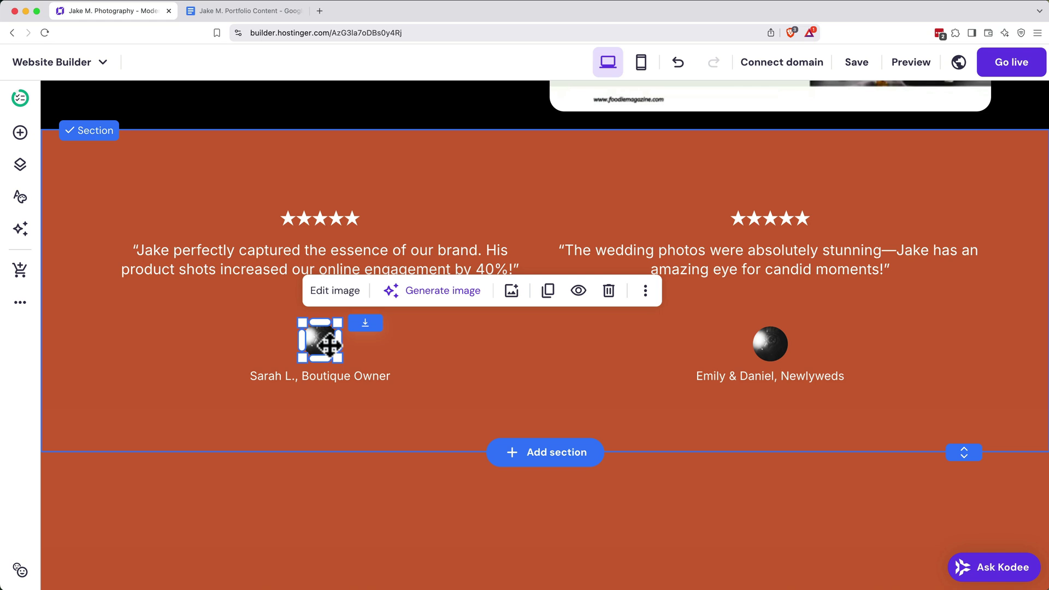
pyautogui.click(590, 292)
pyautogui.click(787, 350)
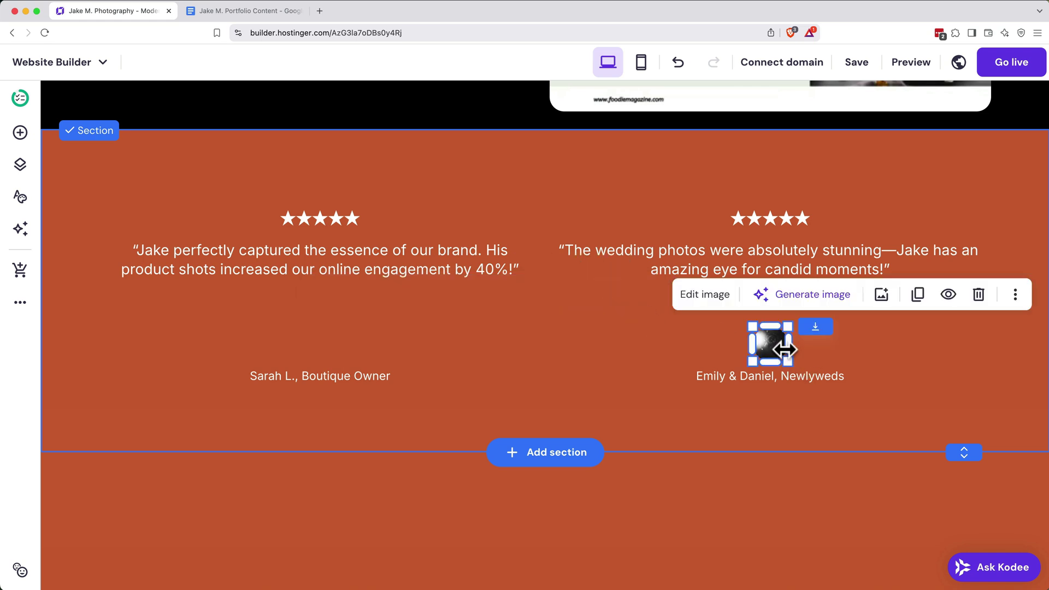
pyautogui.click(979, 294)
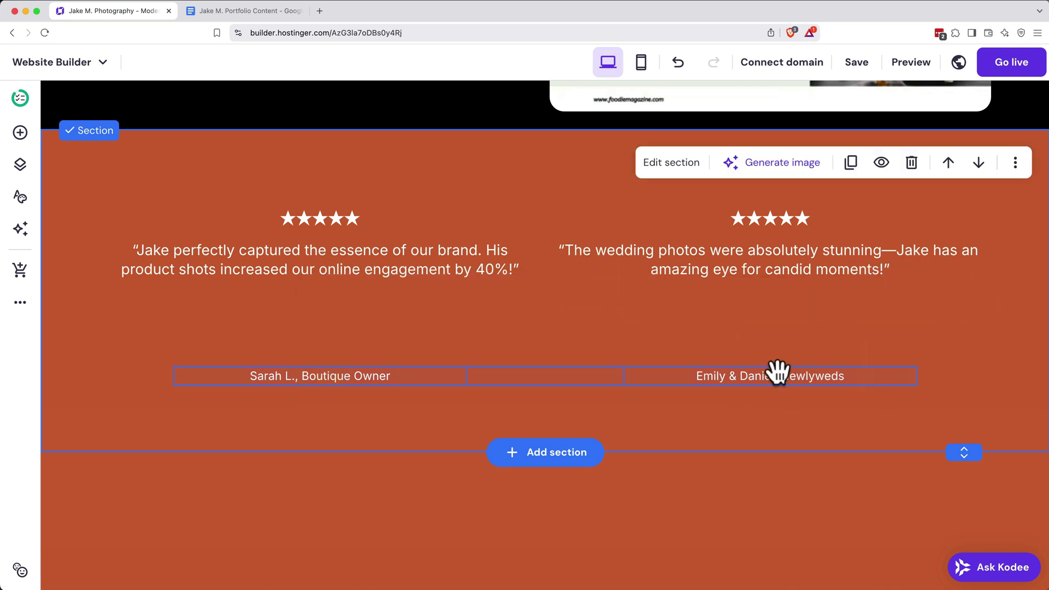
pyautogui.moveTo(777, 369); pyautogui.dragTo(775, 301)
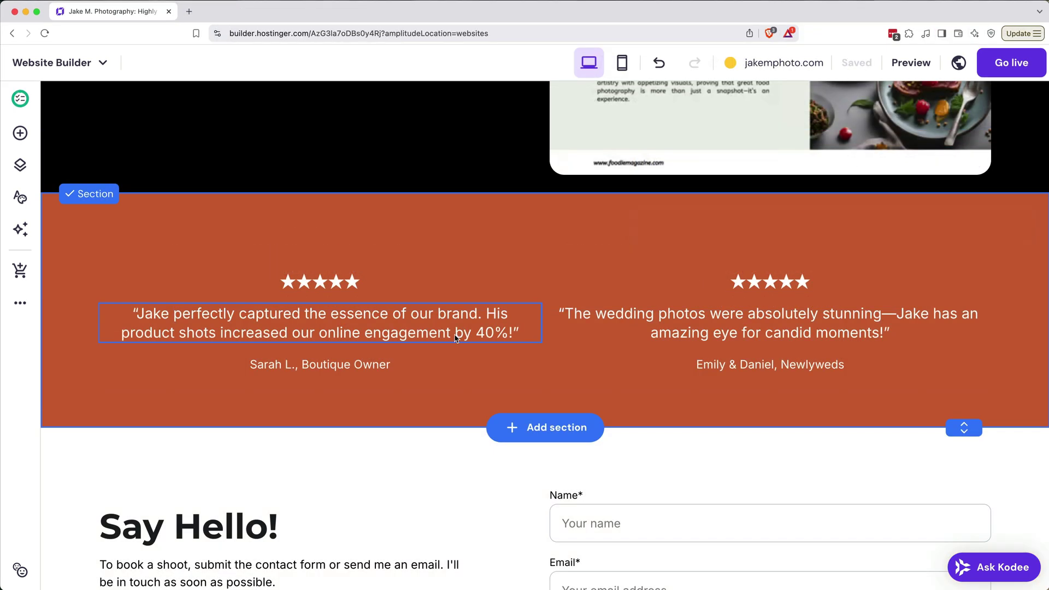
# Bold "increased our online engagement by 40%!" in the first testimonial and "absolutely stunning" in the second
pyautogui.click(278, 327)
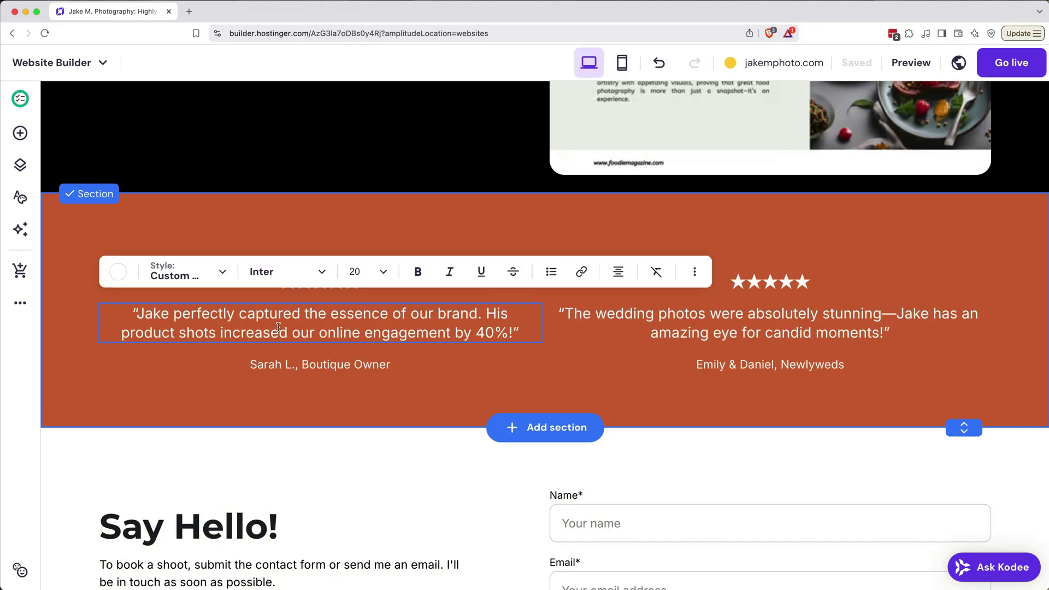
pyautogui.moveTo(220, 331); pyautogui.dragTo(485, 330)
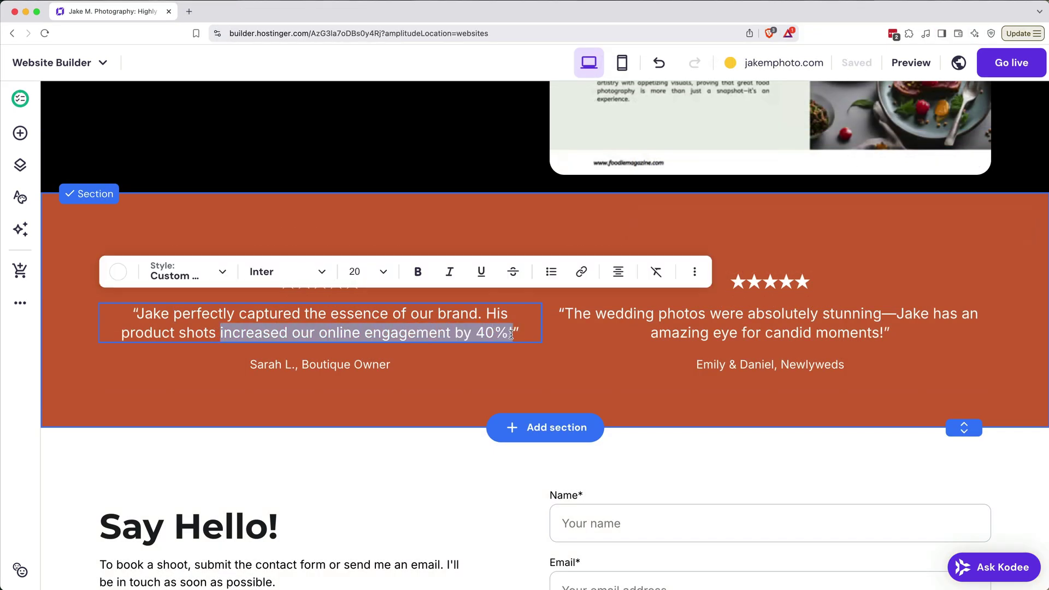
pyautogui.press('super+b')
pyautogui.click(775, 318)
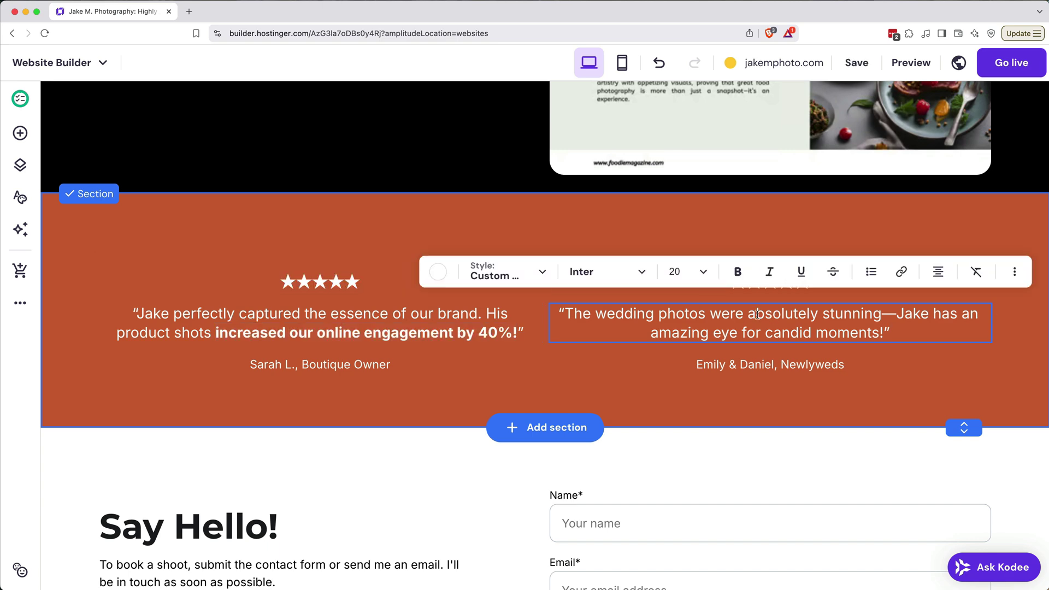
pyautogui.moveTo(778, 314); pyautogui.dragTo(886, 319)
pyautogui.click(737, 271)
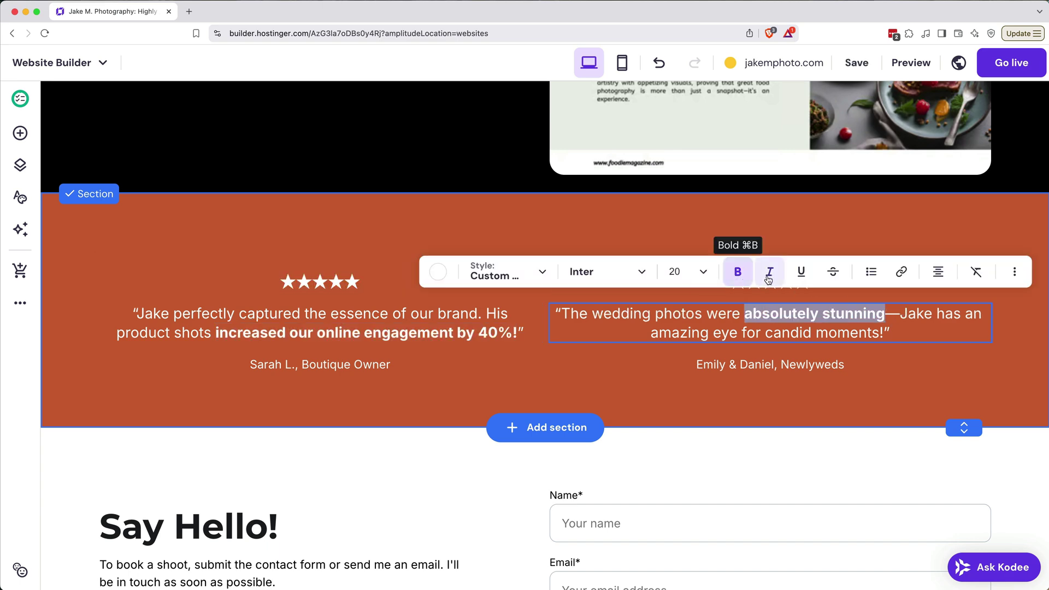
pyautogui.click(768, 272)
pyautogui.press('Escape')
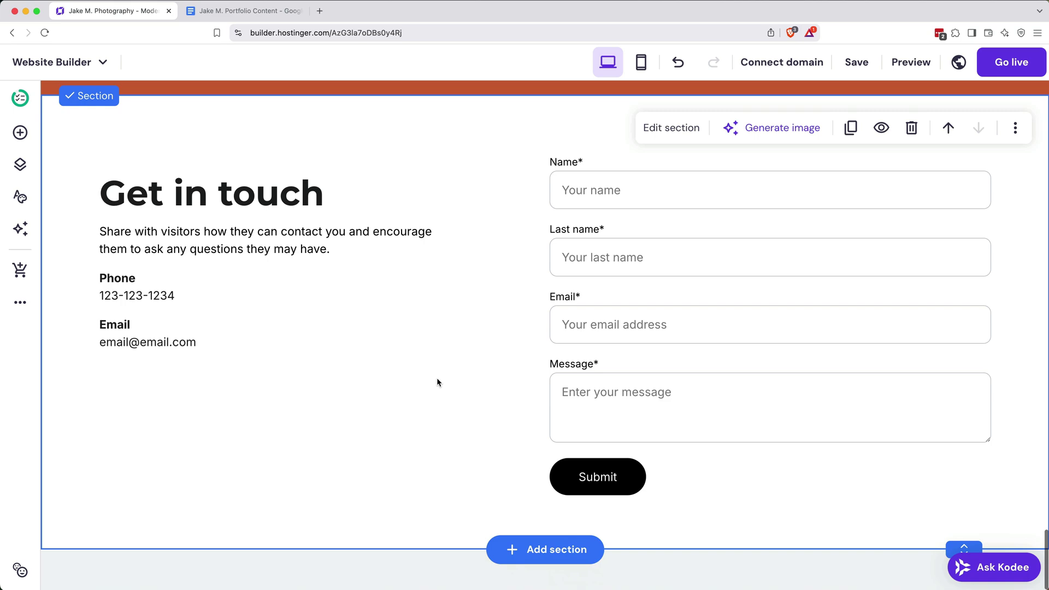
# Remove the Last name field from the contact form
pyautogui.click(659, 323)
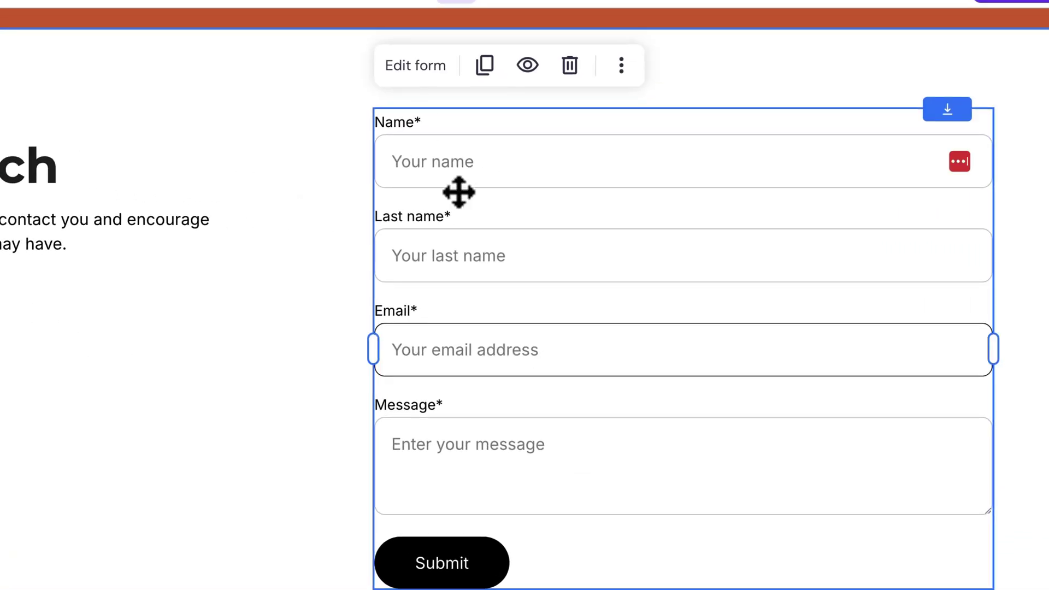
pyautogui.click(414, 68)
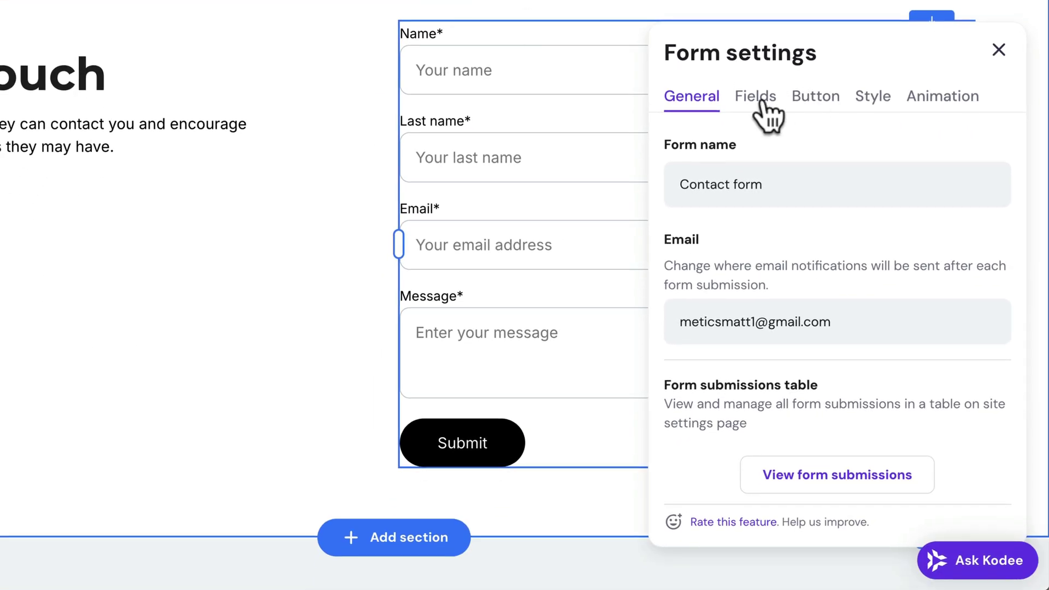
pyautogui.click(762, 103)
pyautogui.click(990, 259)
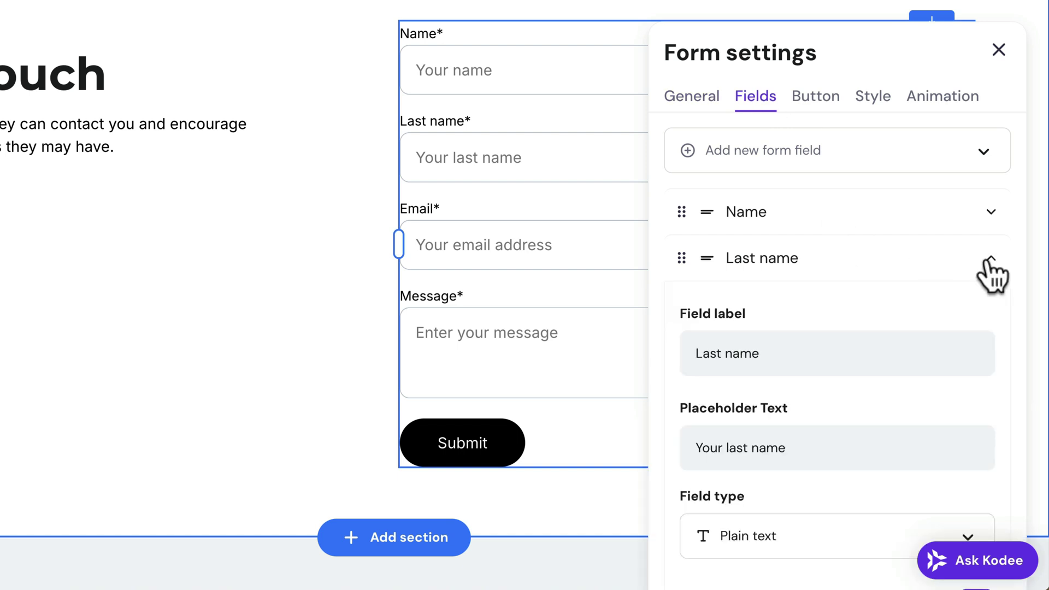
pyautogui.scroll(-5, 864, 375)
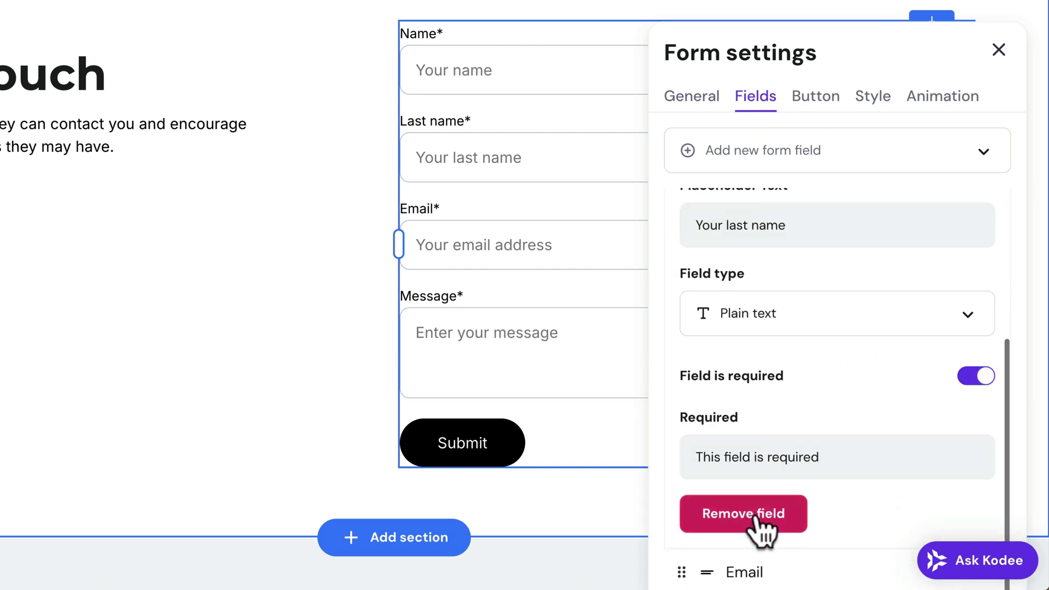
pyautogui.click(736, 514)
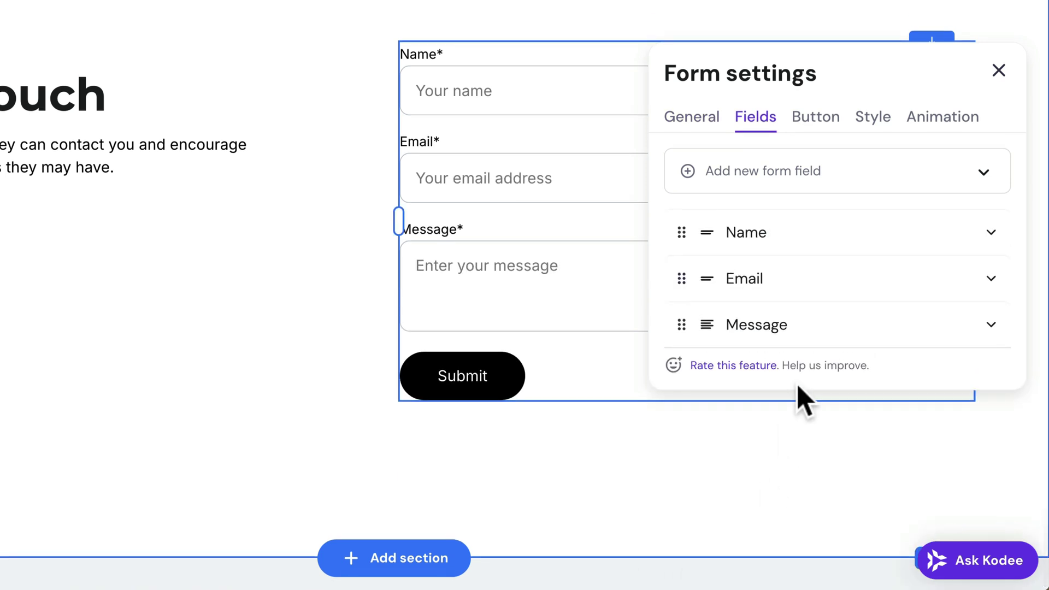
# Edit the contact form's "Thank You!" message that visitors see after submitting the form
pyautogui.click(817, 119)
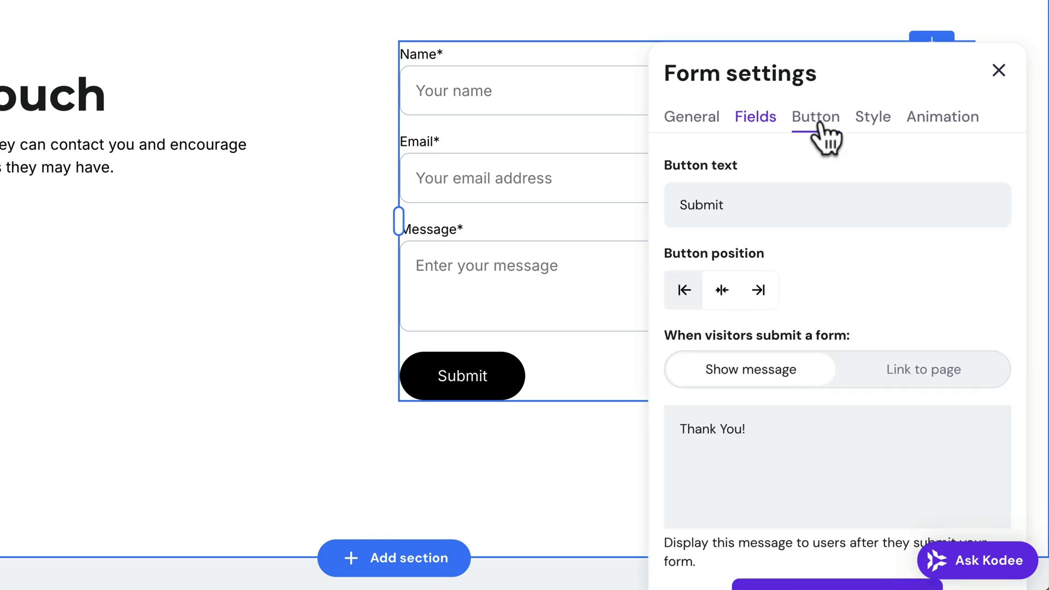
pyautogui.scroll(-2, 825, 234)
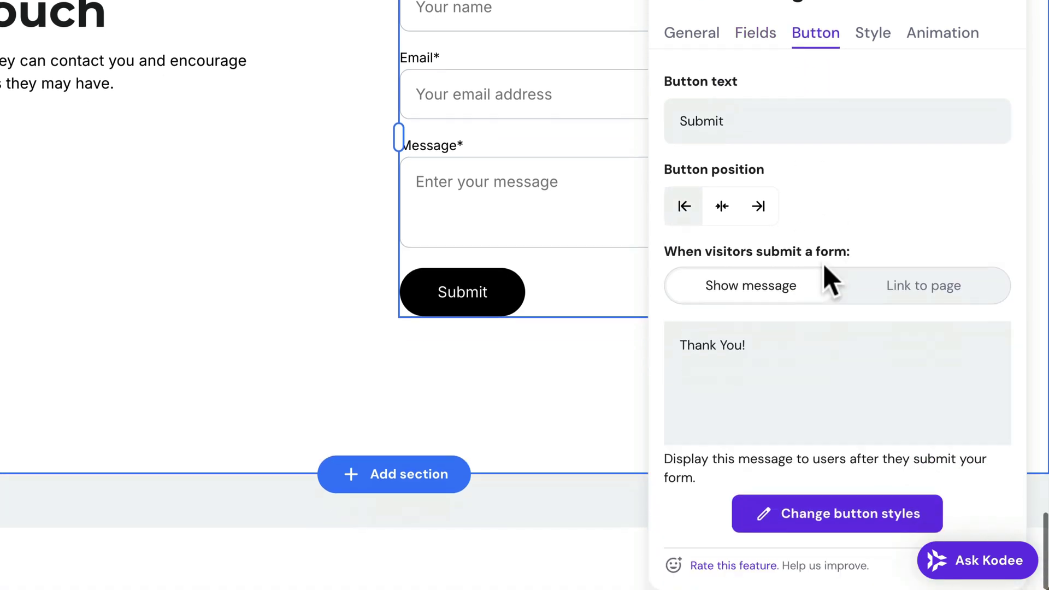
pyautogui.click(755, 347)
pyautogui.press('BackSpace')
pyautogui.press('BackSpace')
pyautogui.press('BackSpace')
pyautogui.press('BackSpace')
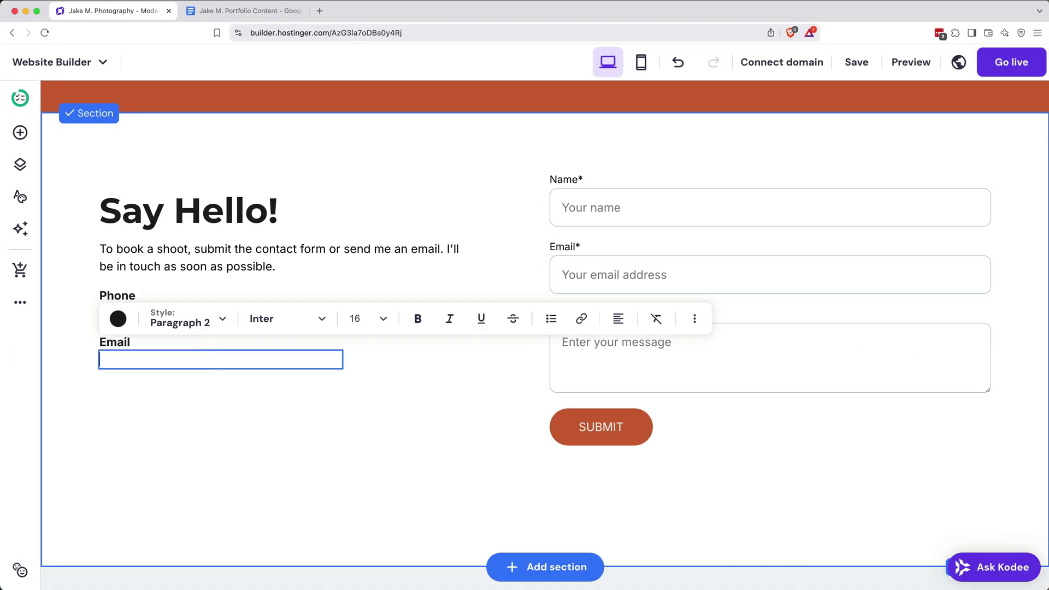
# Paste the photographer's contact email address under the Email heading in the "Say Hello!" section
pyautogui.press('super+v')
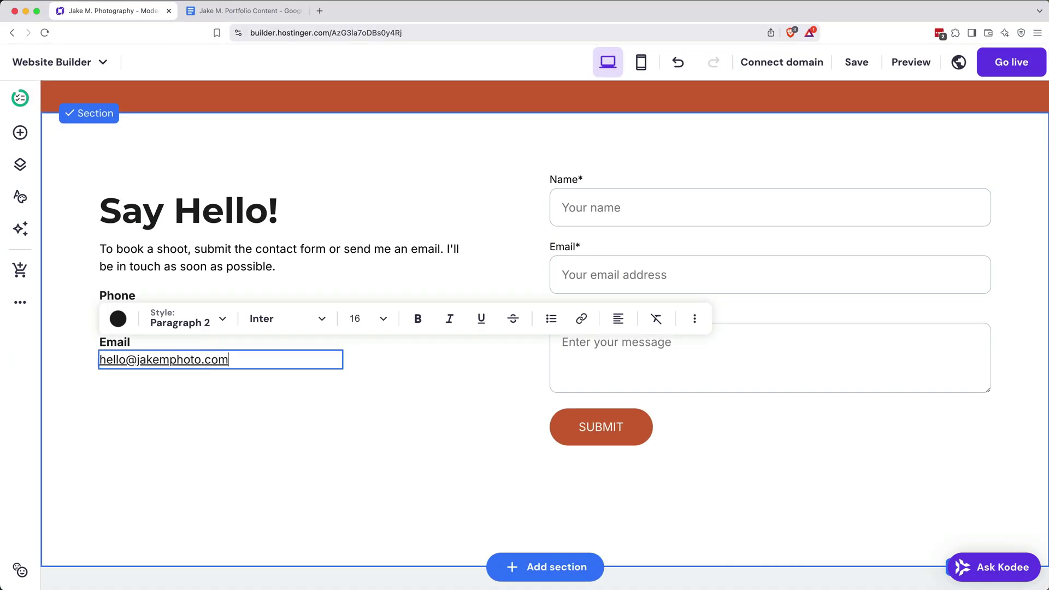
pyautogui.click(251, 411)
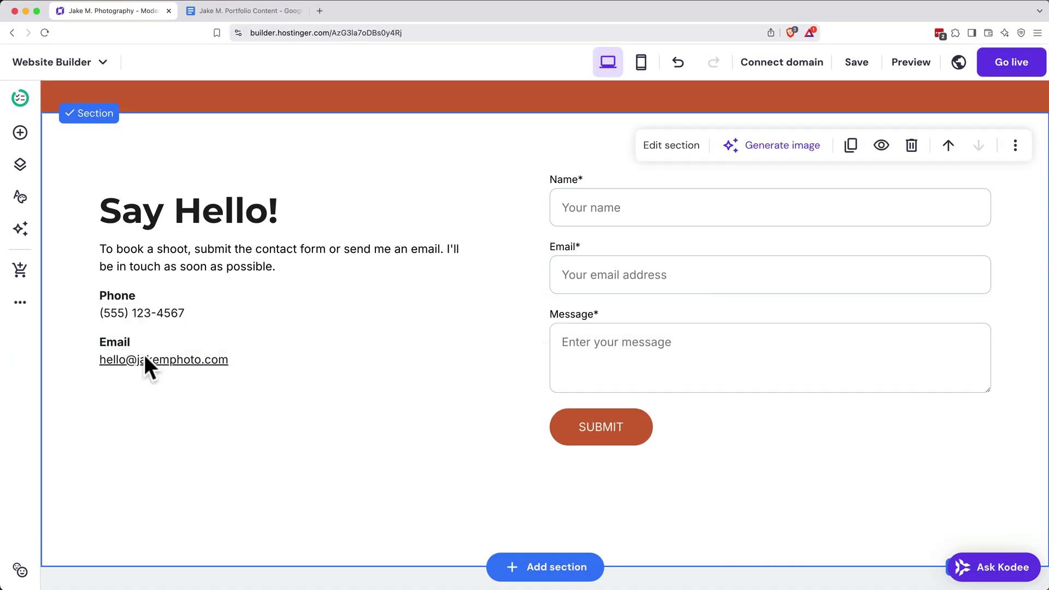
# Add a social icons element directly beneath the contact email in the "Say Hello!" section and open its settings
pyautogui.click(20, 133)
pyautogui.scroll(-2, 135, 323)
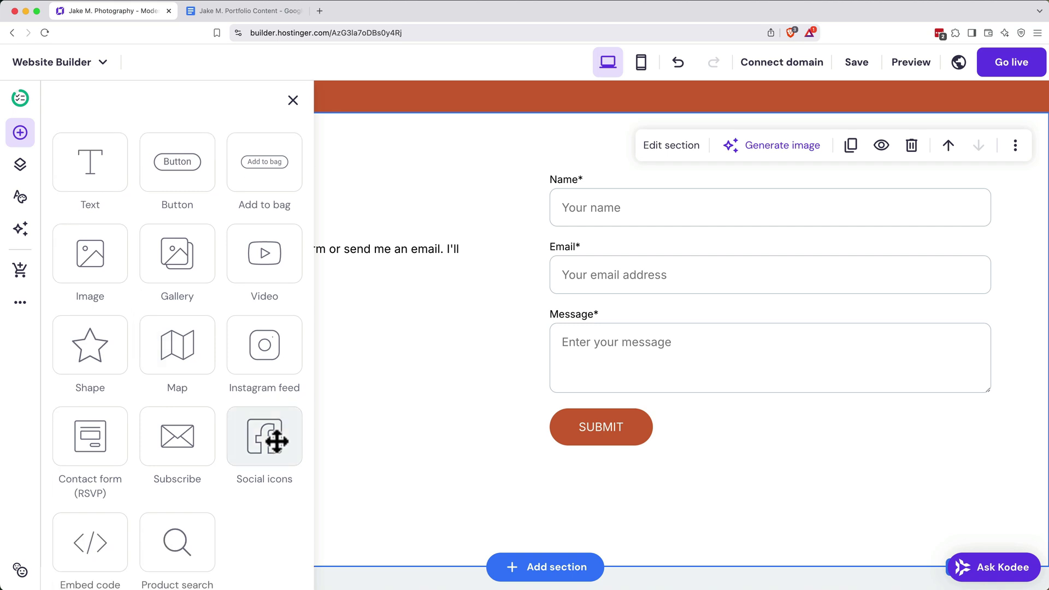
pyautogui.moveTo(277, 442); pyautogui.dragTo(500, 505)
pyautogui.click(387, 494)
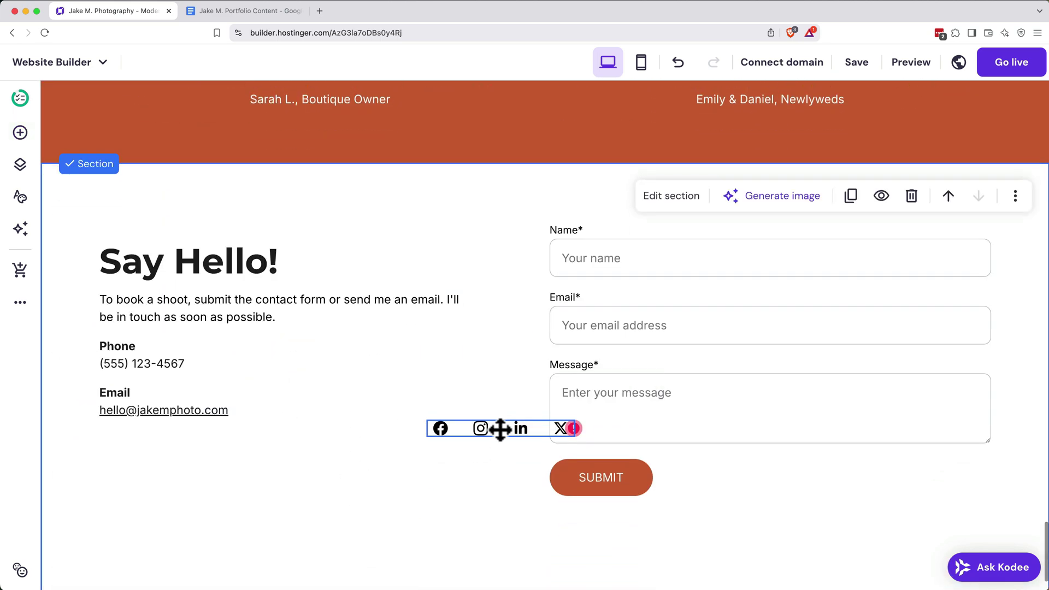
pyautogui.moveTo(500, 429); pyautogui.dragTo(168, 440)
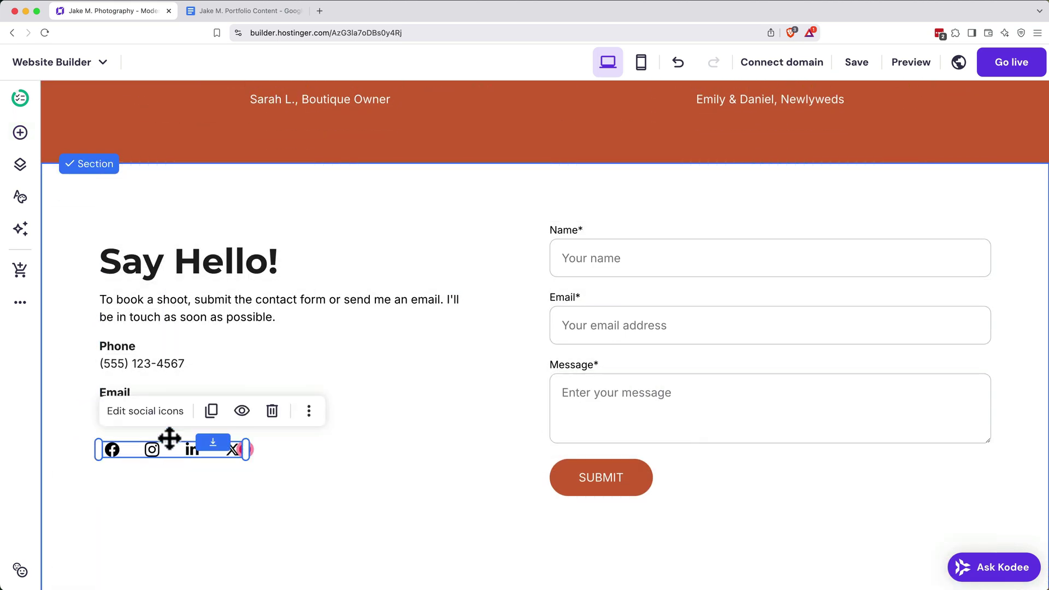
pyautogui.click(158, 411)
pyautogui.scroll(-1, 399, 391)
pyautogui.scroll(-2, 399, 391)
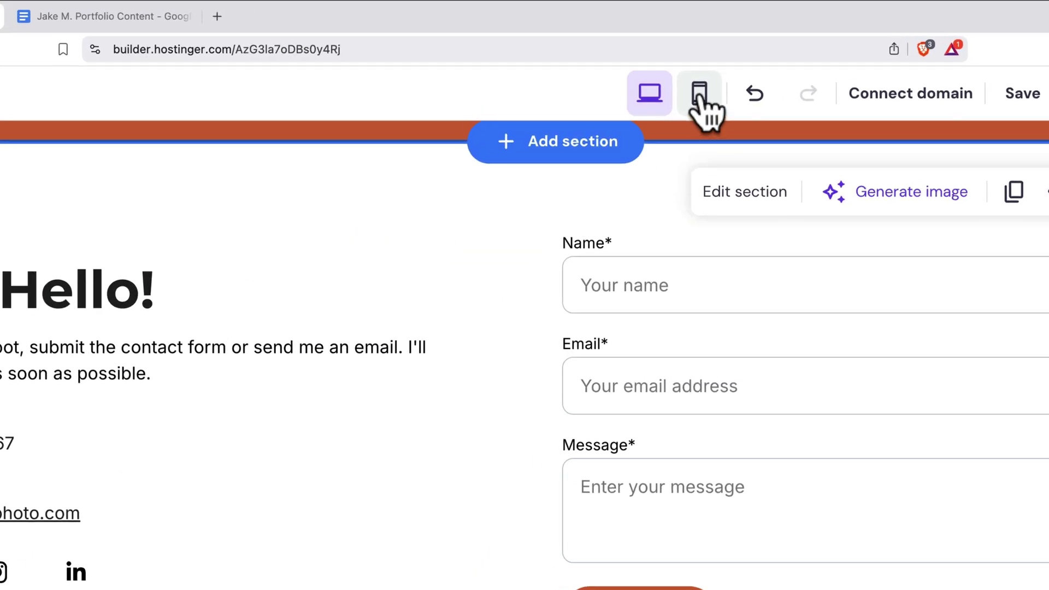
# Switch the editor to the mobile view and auto-fix the hero section's layout
pyautogui.click(699, 96)
pyautogui.scroll(8, 608, 221)
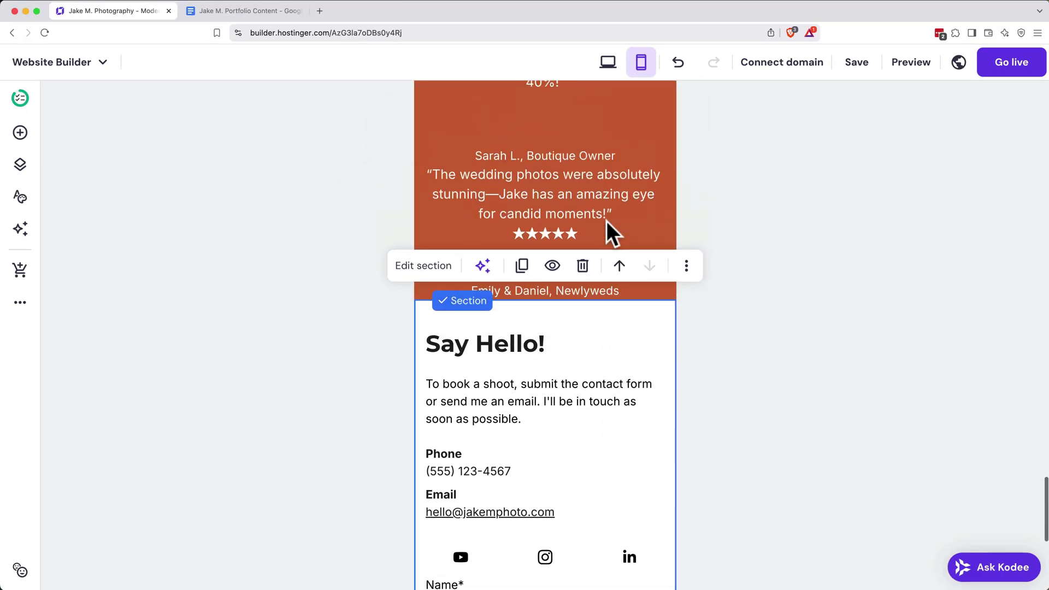
pyautogui.scroll(10, 606, 222)
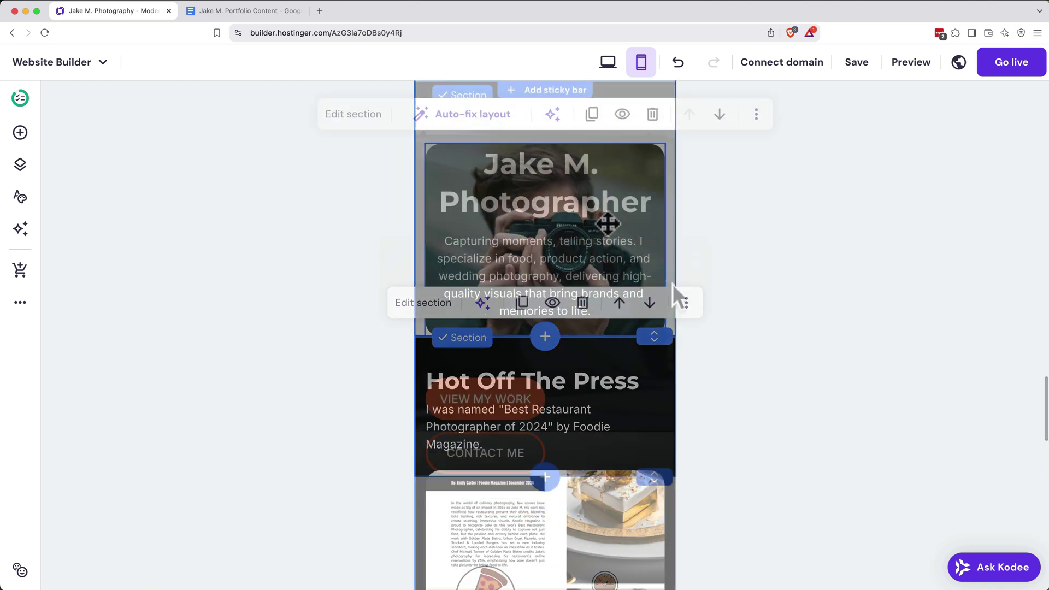
pyautogui.click(469, 115)
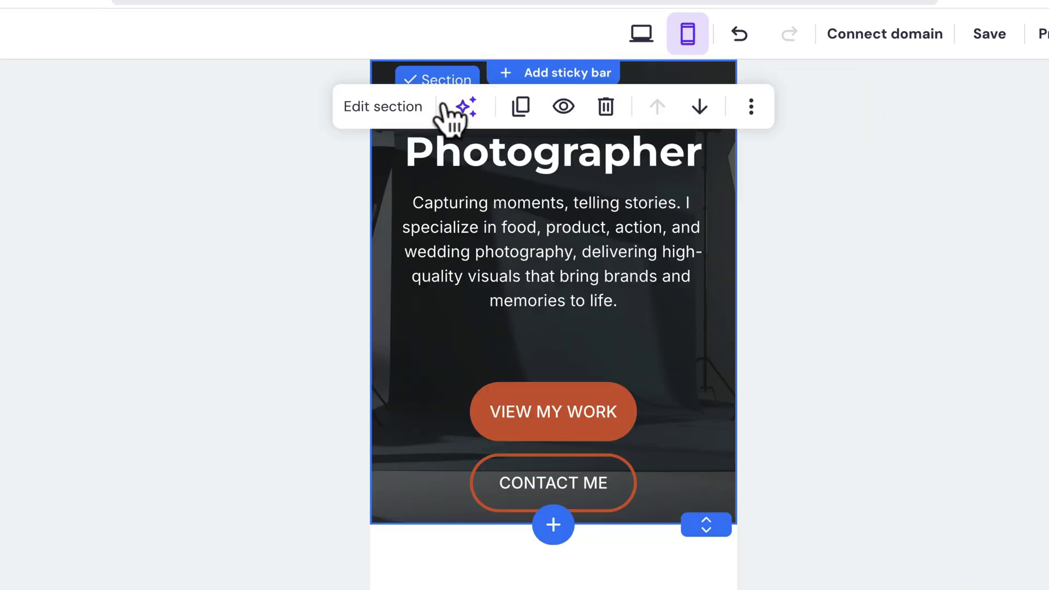
pyautogui.moveTo(668, 487); pyautogui.dragTo(570, 373)
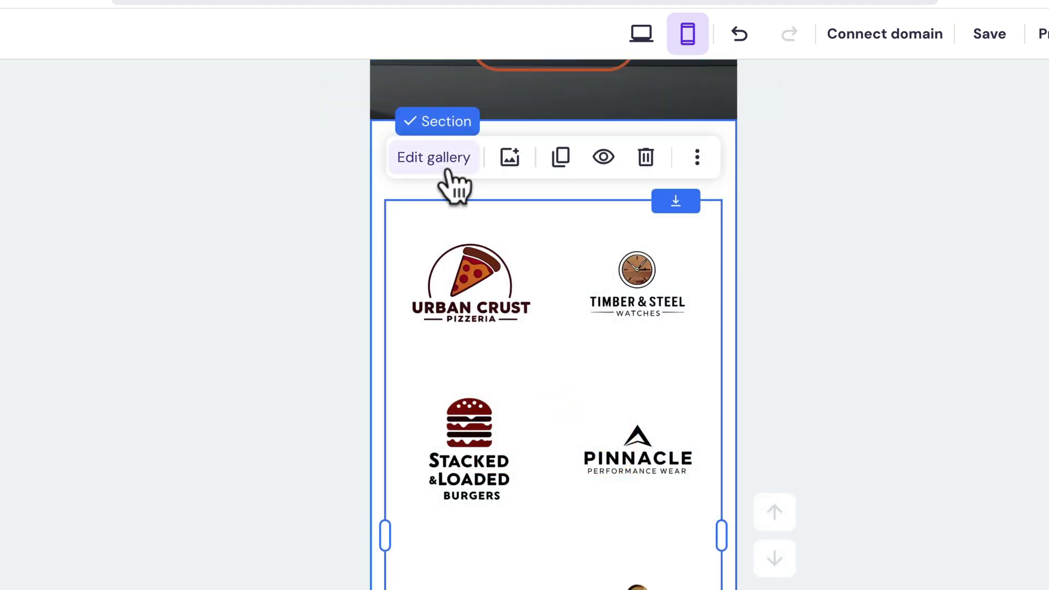
# Increase the items per row of the client logo gallery in the mobile layout
pyautogui.click(447, 167)
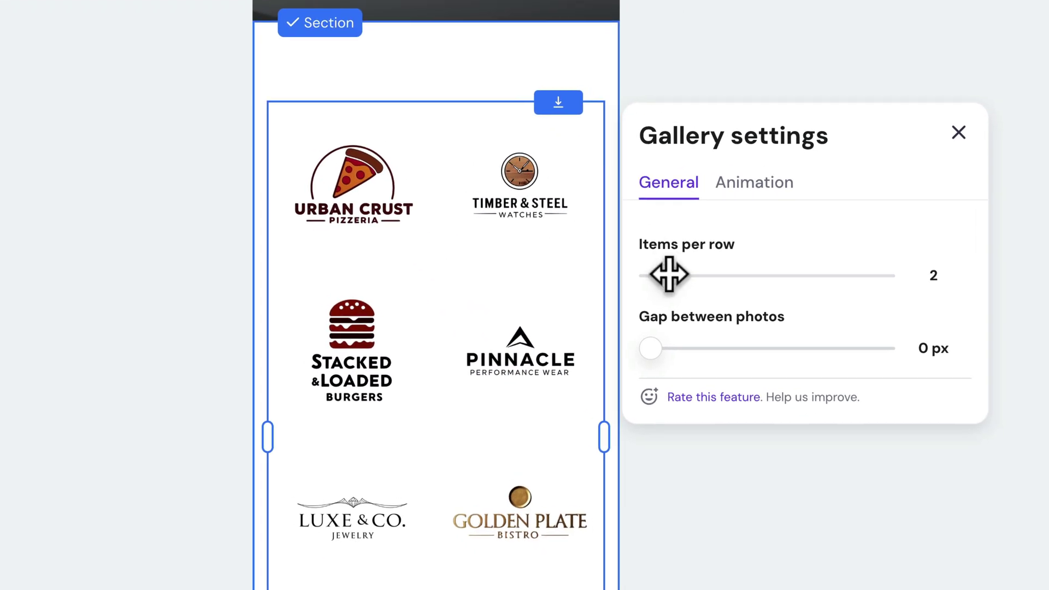
pyautogui.moveTo(670, 272); pyautogui.dragTo(701, 272)
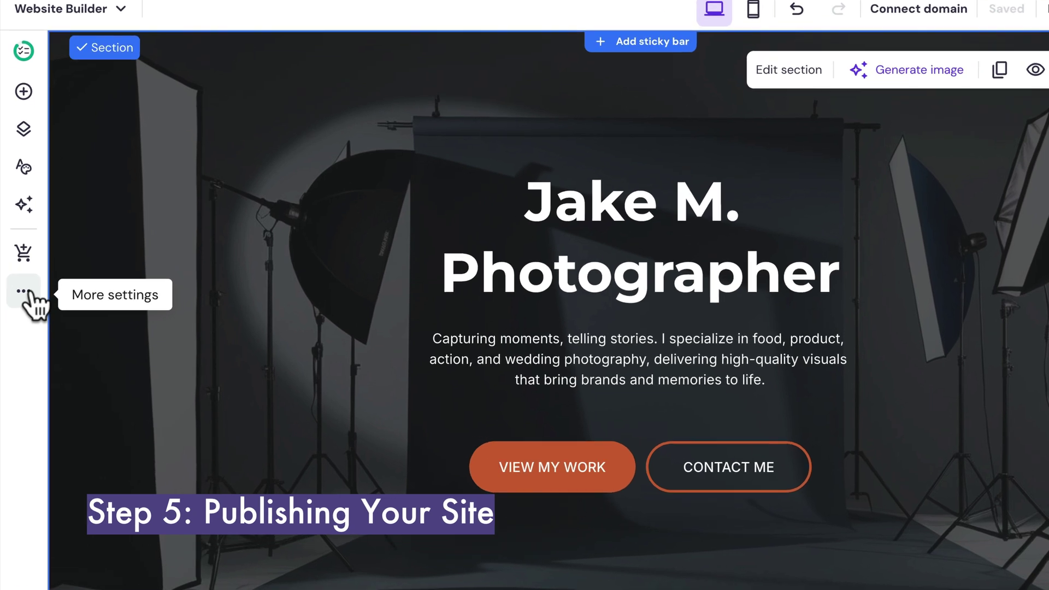
# Generate new SEO info for the Home page with the AI SEO Assistant
pyautogui.click(22, 303)
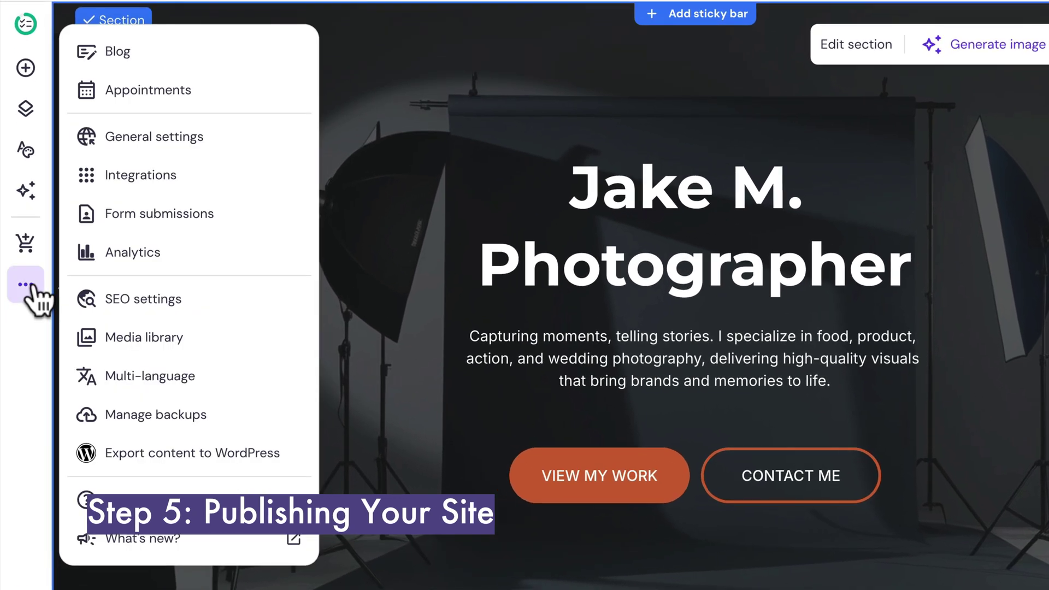
pyautogui.click(131, 304)
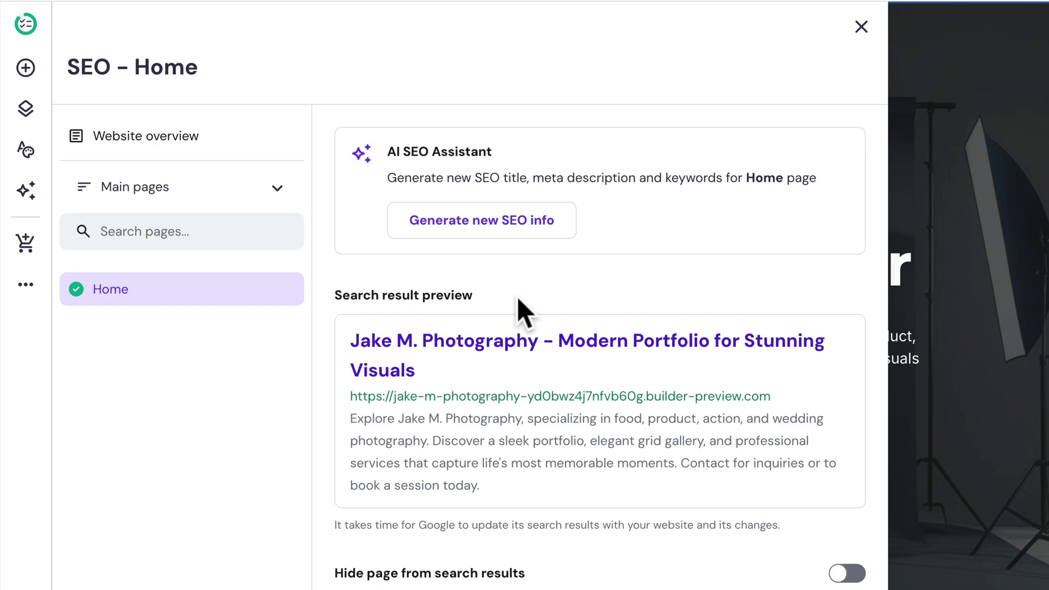
pyautogui.scroll(-1, 523, 306)
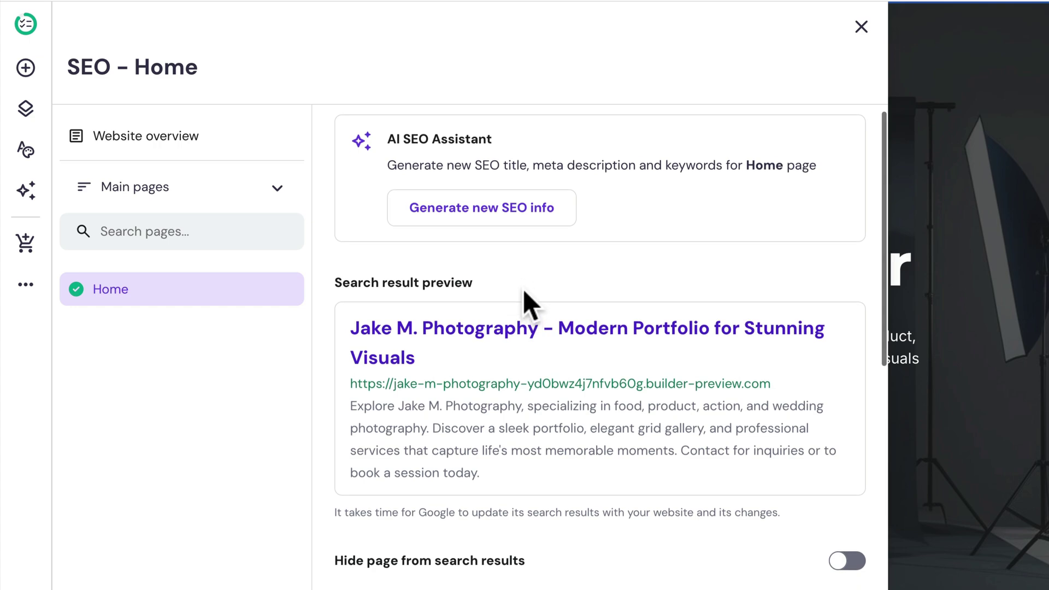
pyautogui.click(498, 225)
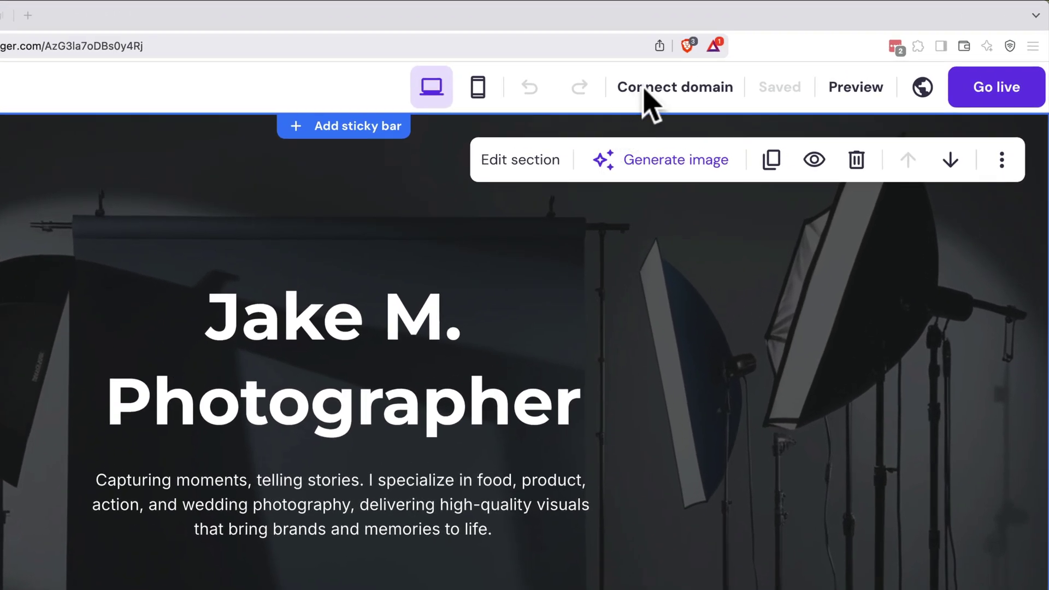
# Get the custom domain jakemphoto.com for the website and publish the site live
pyautogui.click(648, 89)
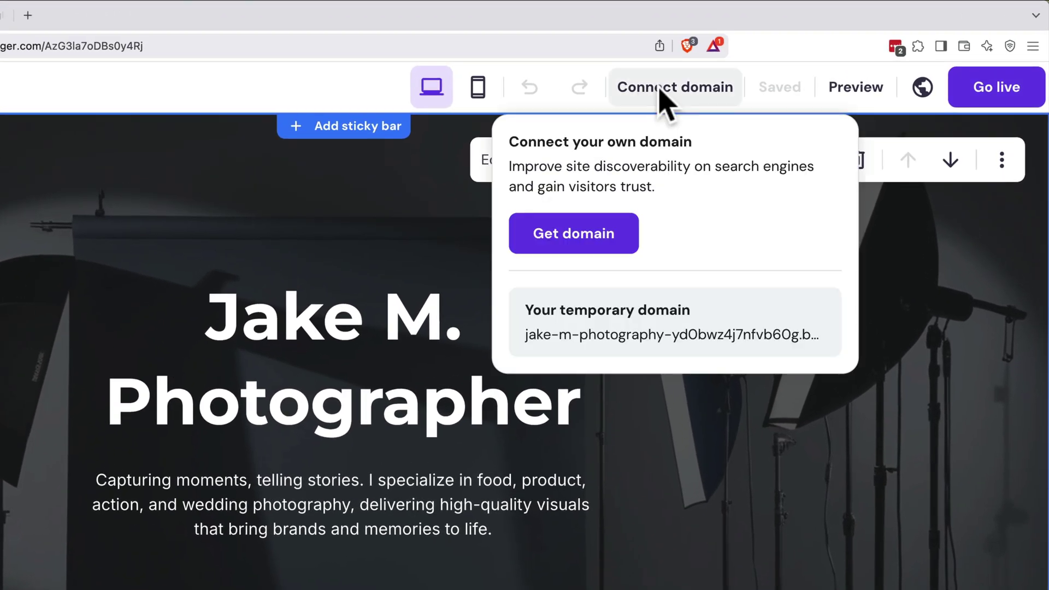
pyautogui.click(582, 232)
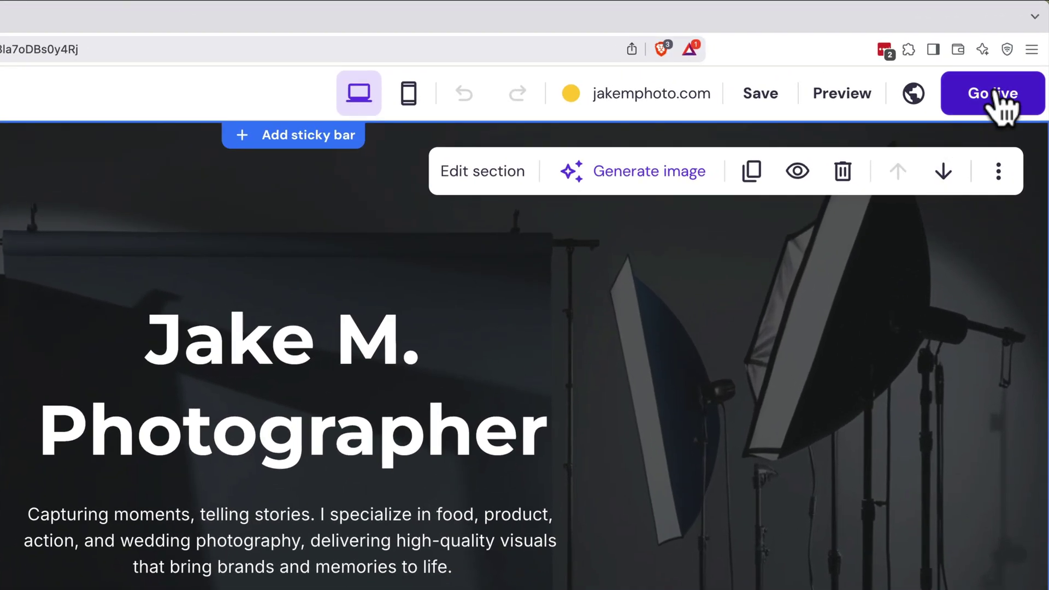
pyautogui.click(996, 94)
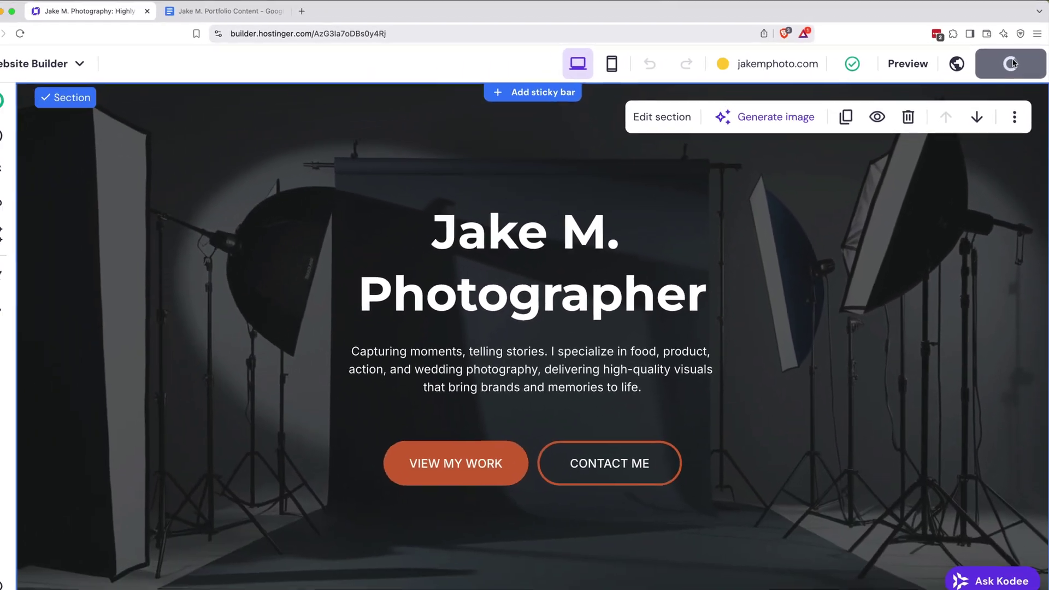